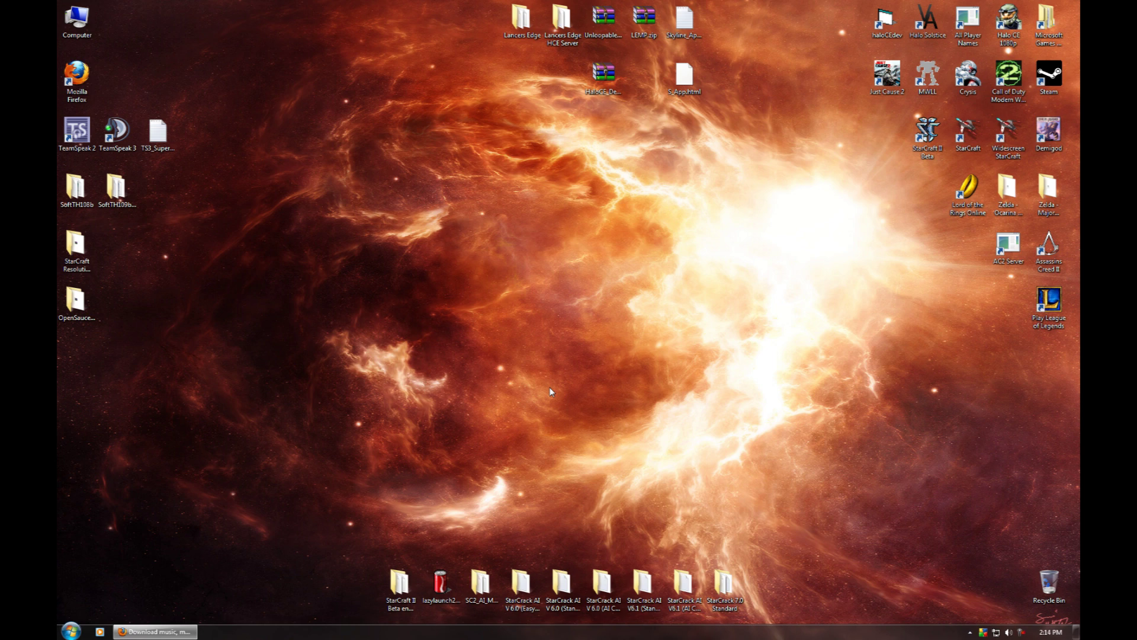
# - Restore the minimized Firefox window showing The Pirate Bay home page from the taskbar
pyautogui.click(160, 630)
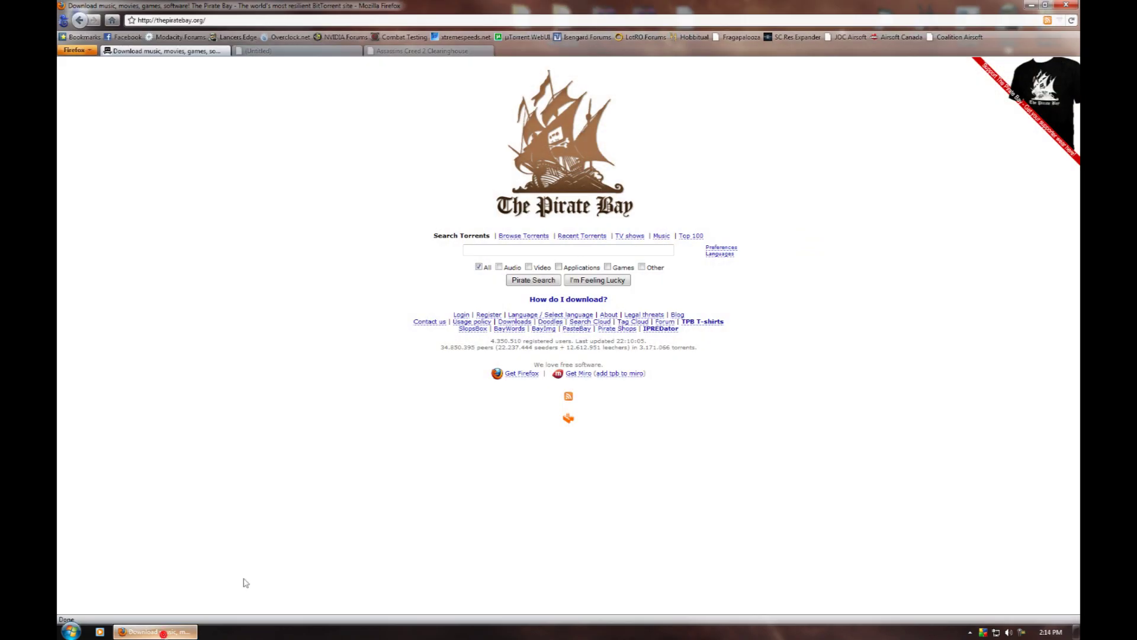
# - Search for 'Assassins Creed 2', sort by seeders, and open 'Assassins Creed 2 [Multi9] [PCDVD9] [WITH CRACK]'
pyautogui.click(266, 395)
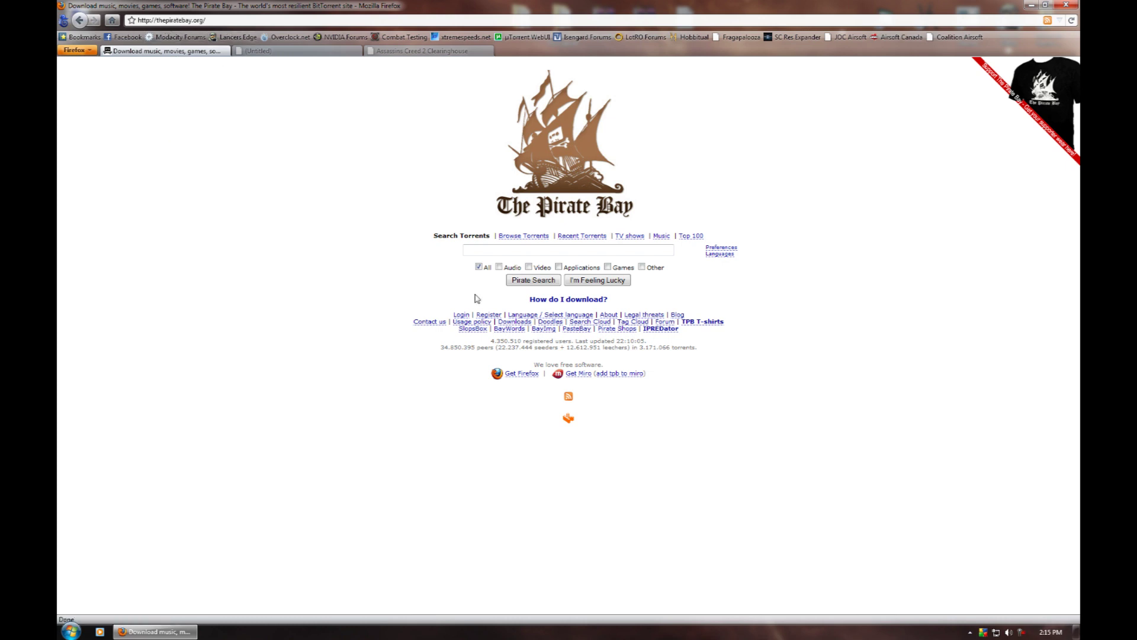
pyautogui.click(596, 251)
pyautogui.write('A')
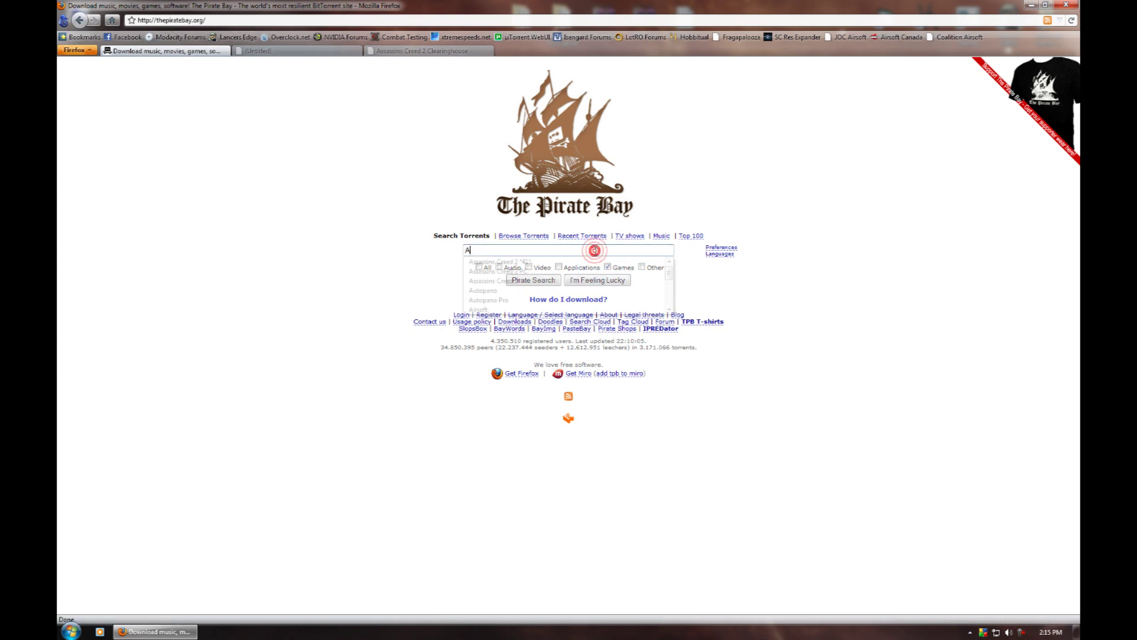
pyautogui.write('ssins')
pyautogui.press('Down')
pyautogui.press('Down')
pyautogui.press('Down')
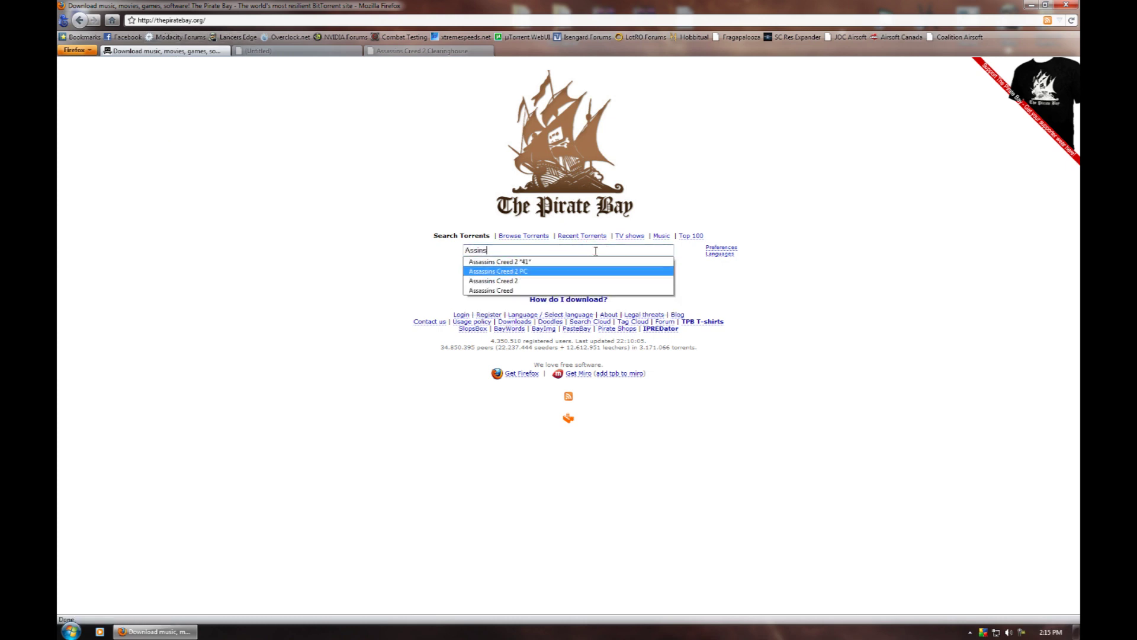
pyautogui.press('Return')
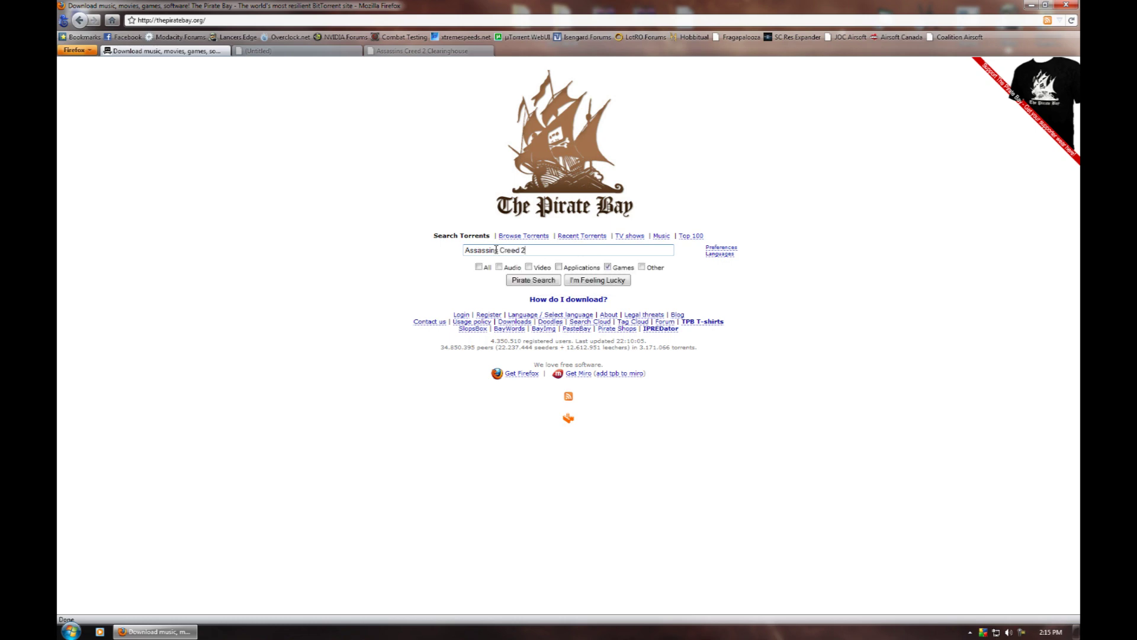
pyautogui.click(533, 280)
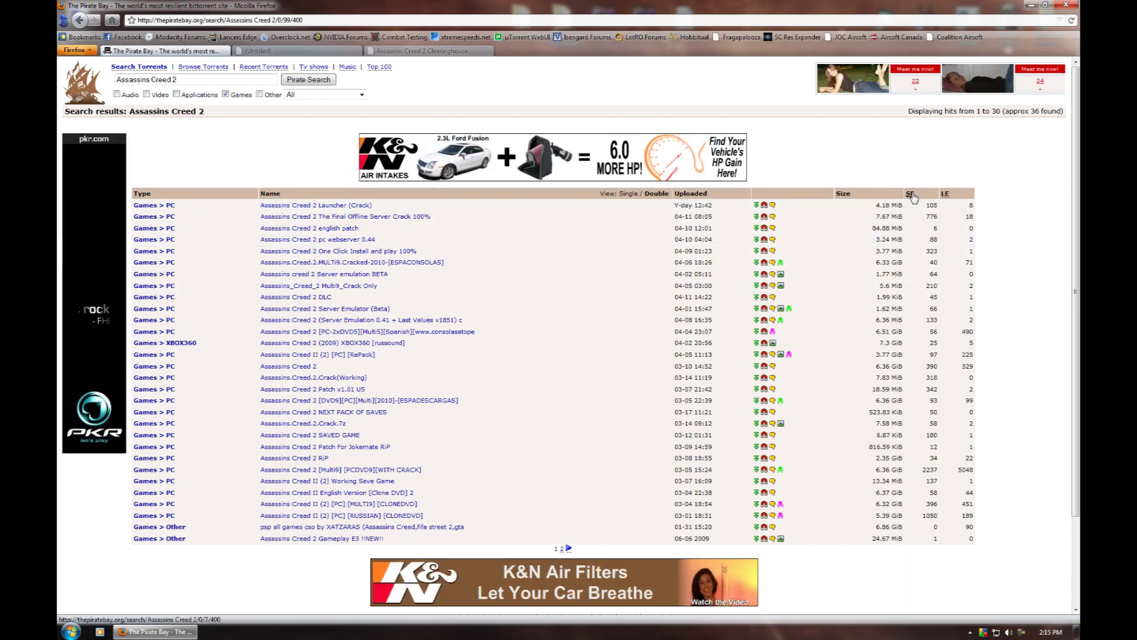
pyautogui.click(911, 193)
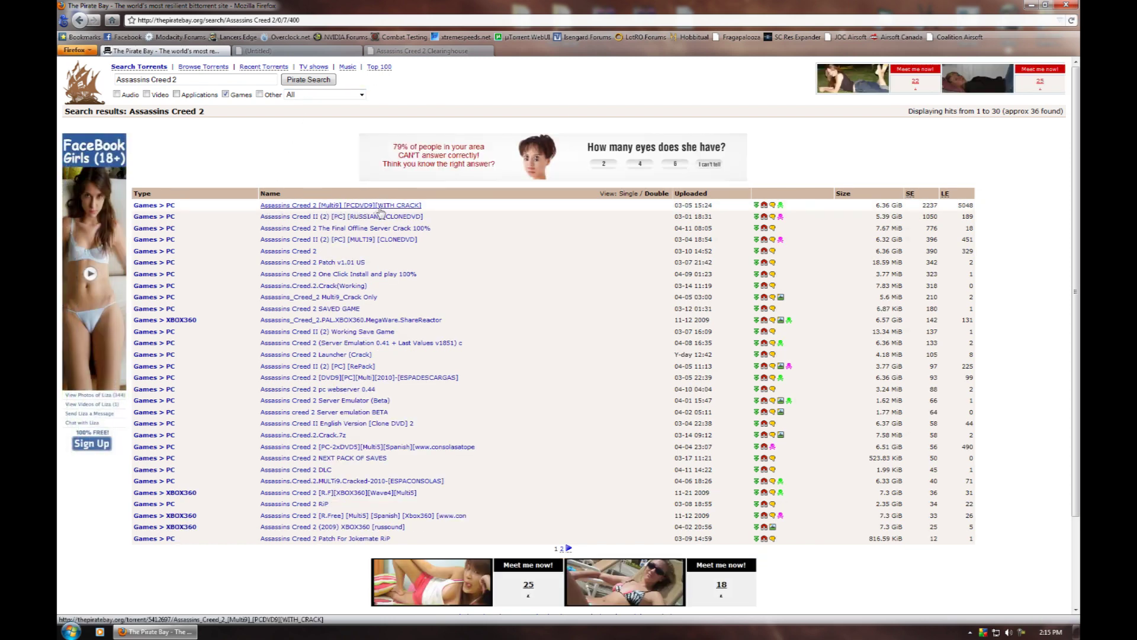
pyautogui.click(411, 206)
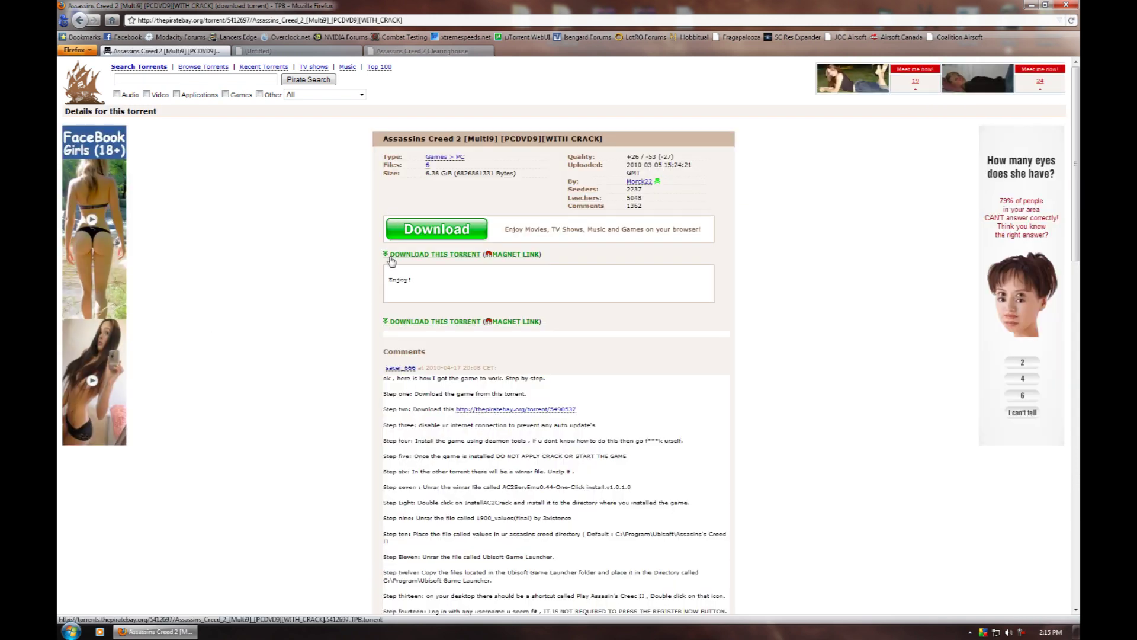
# - Save the Assassins Creed 2 .torrent file to the Desktop and open it in uTorrent 2.0
pyautogui.click(419, 261)
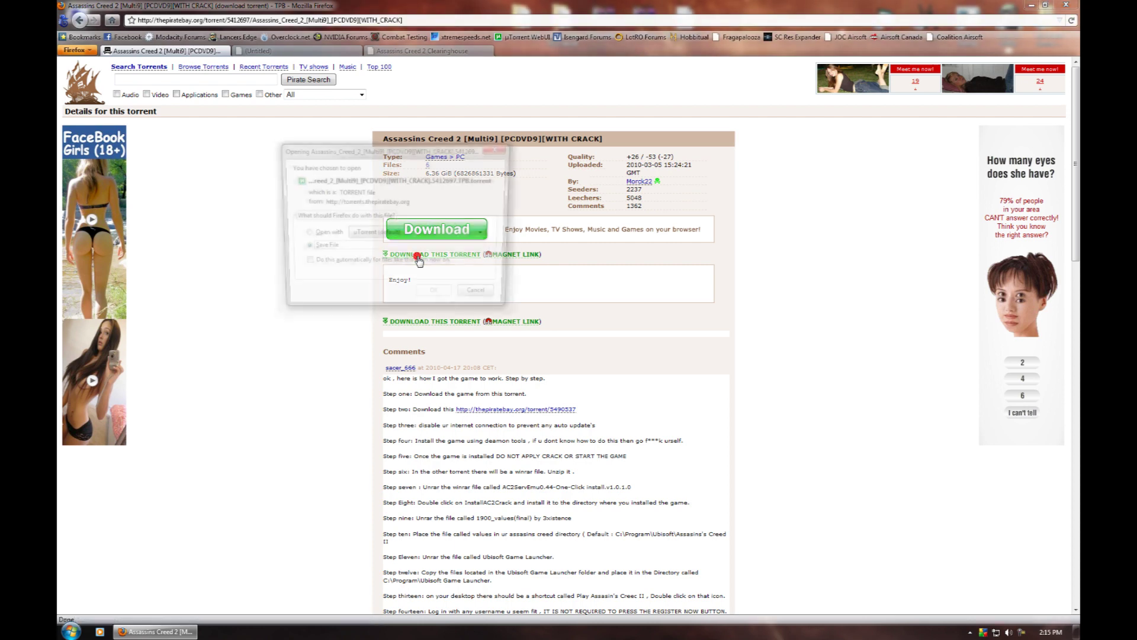
pyautogui.click(429, 297)
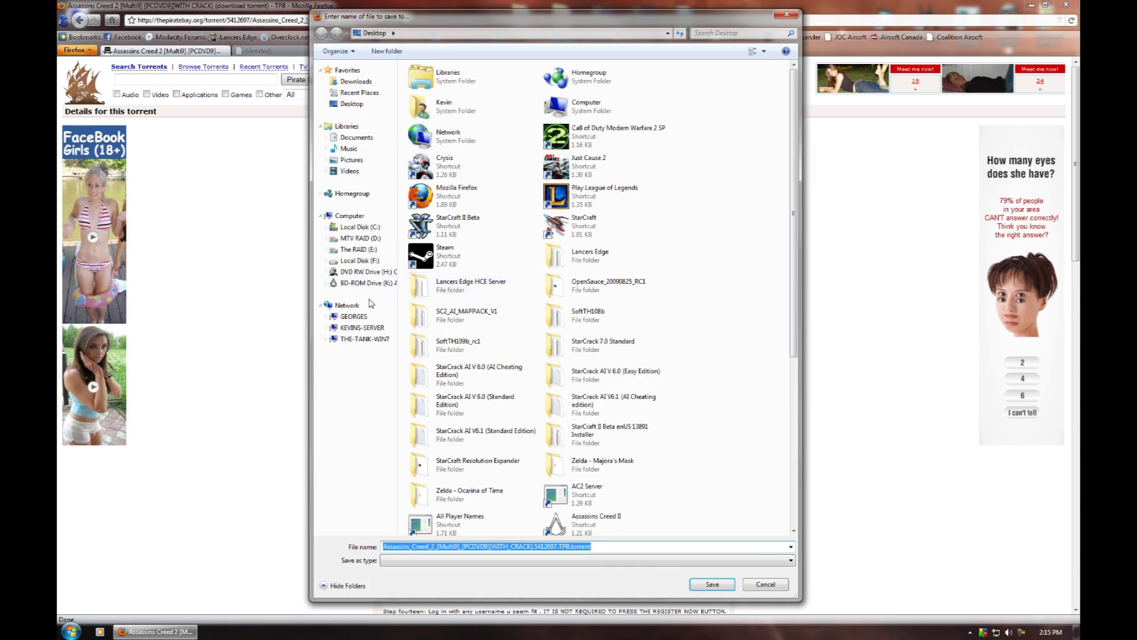
pyautogui.click(705, 585)
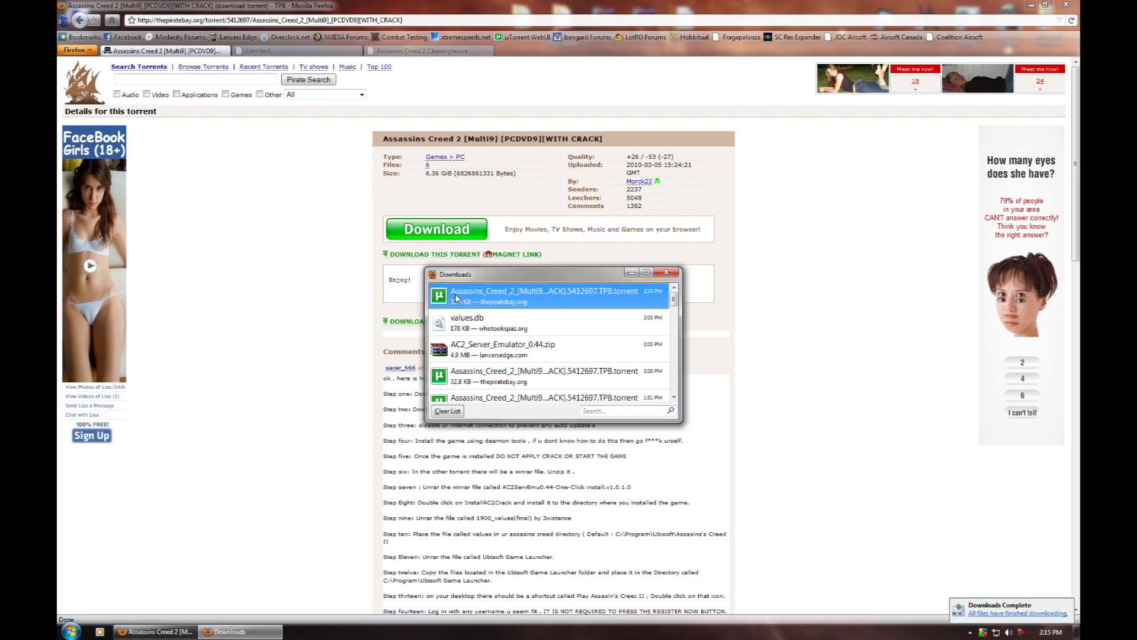
pyautogui.doubleClick(448, 294)
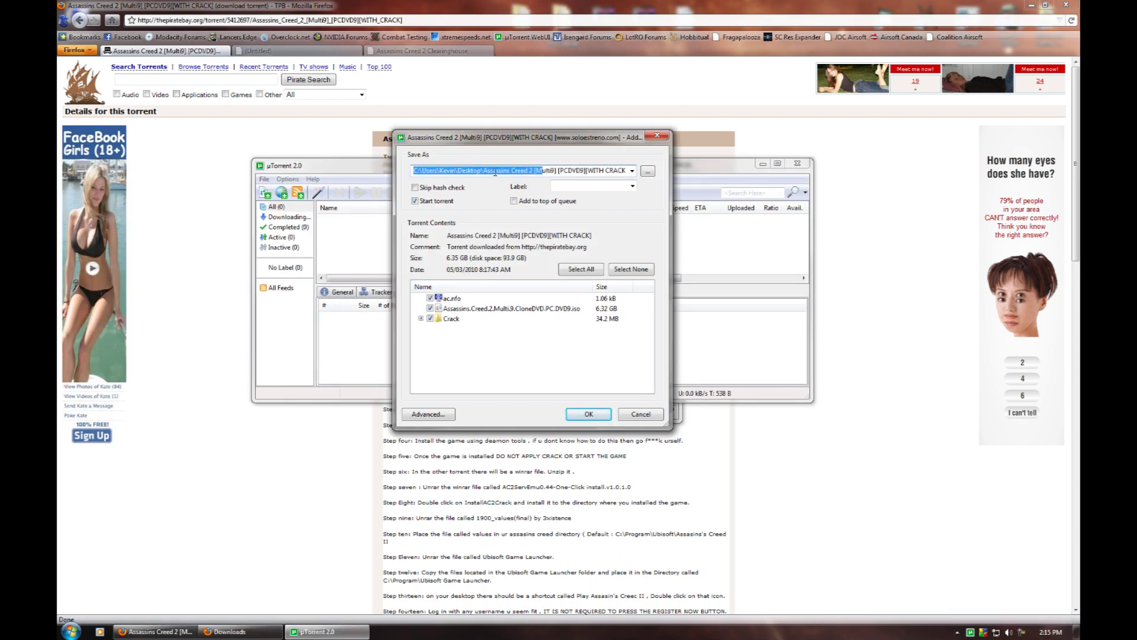
# - Add the torrent with an edited save folder name and the Crack folder unticked
pyautogui.moveTo(487, 170); pyautogui.dragTo(558, 170)
pyautogui.click(597, 170)
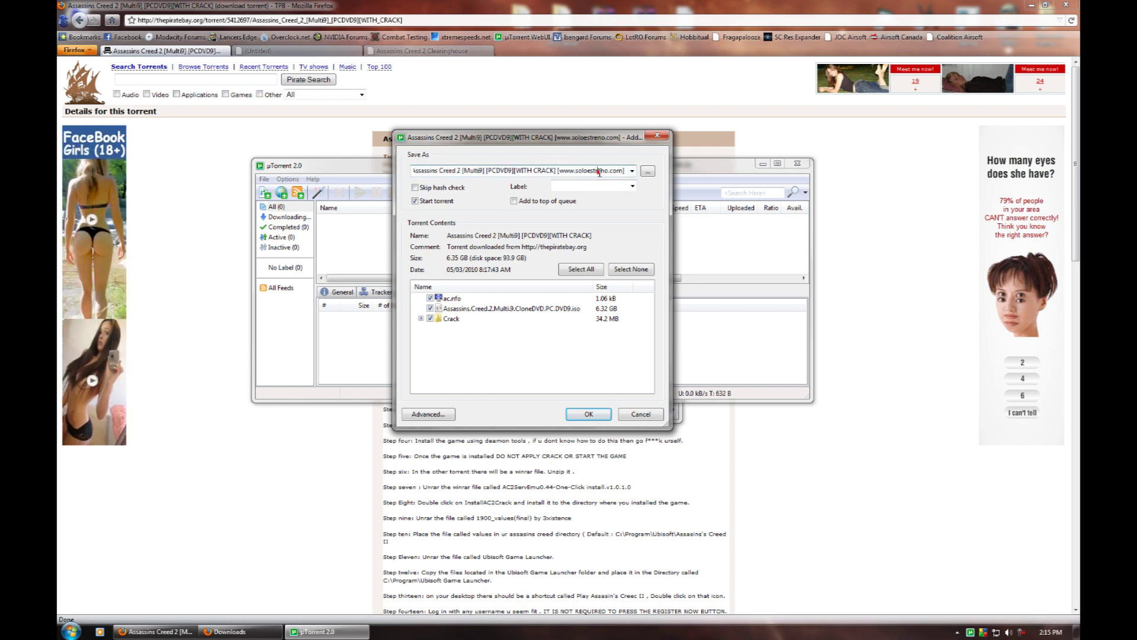
pyautogui.click(441, 320)
pyautogui.click(421, 319)
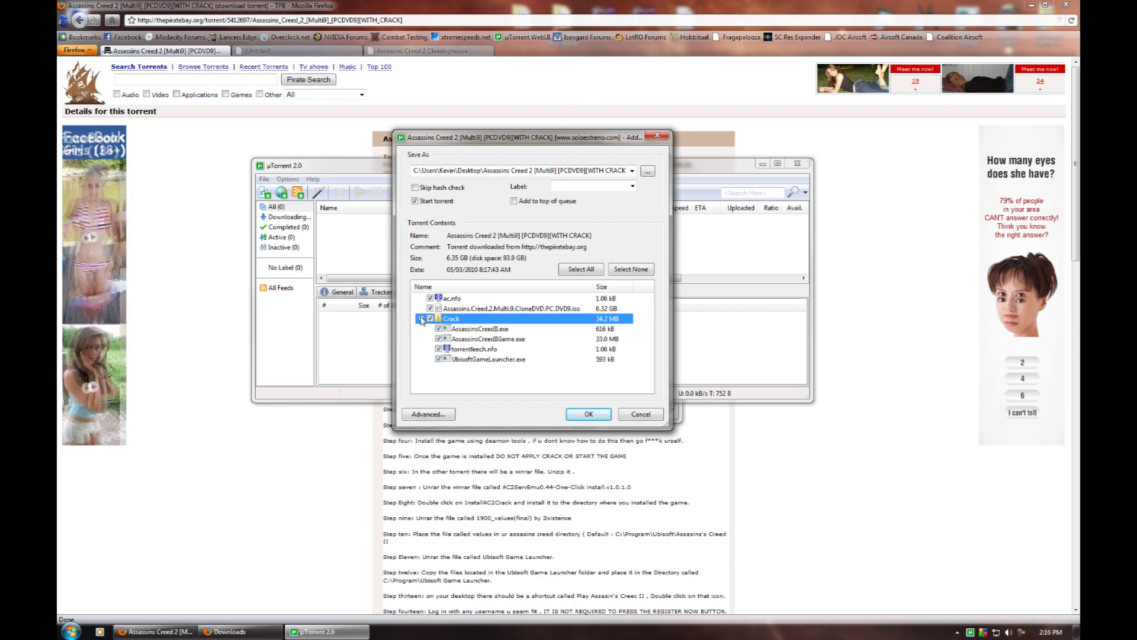
pyautogui.click(421, 318)
pyautogui.click(430, 318)
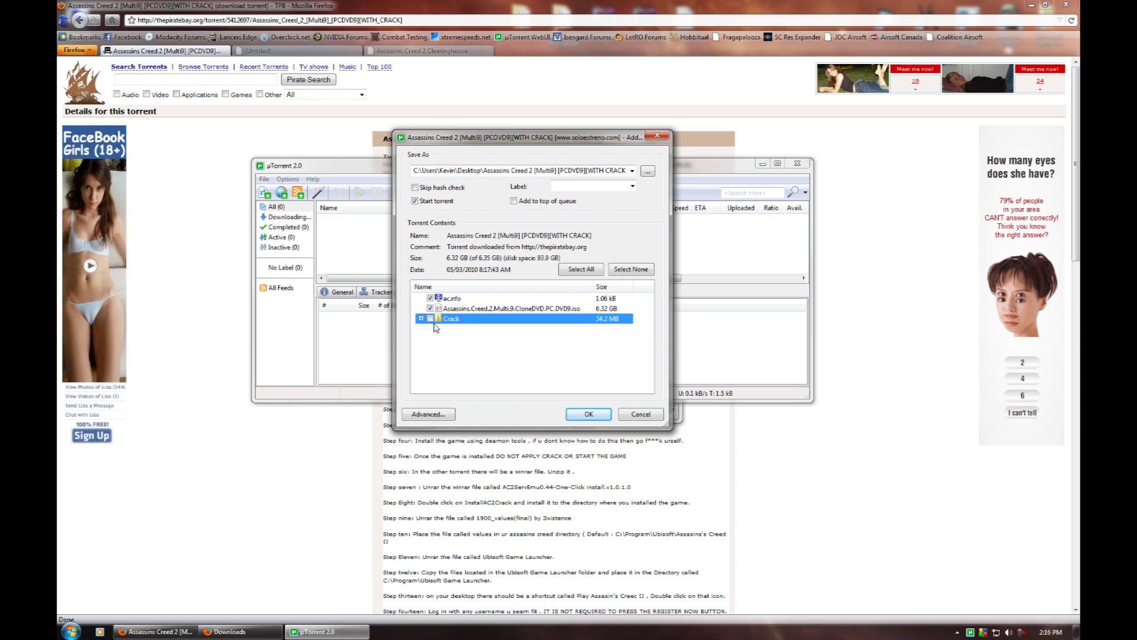
pyautogui.click(422, 319)
pyautogui.click(421, 319)
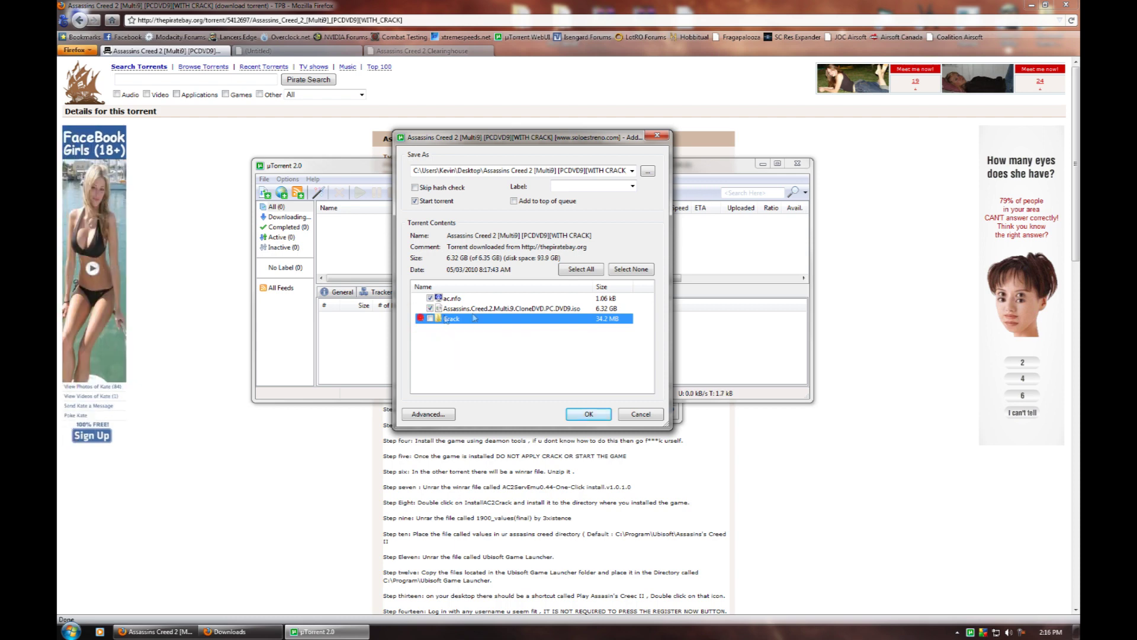
pyautogui.click(468, 298)
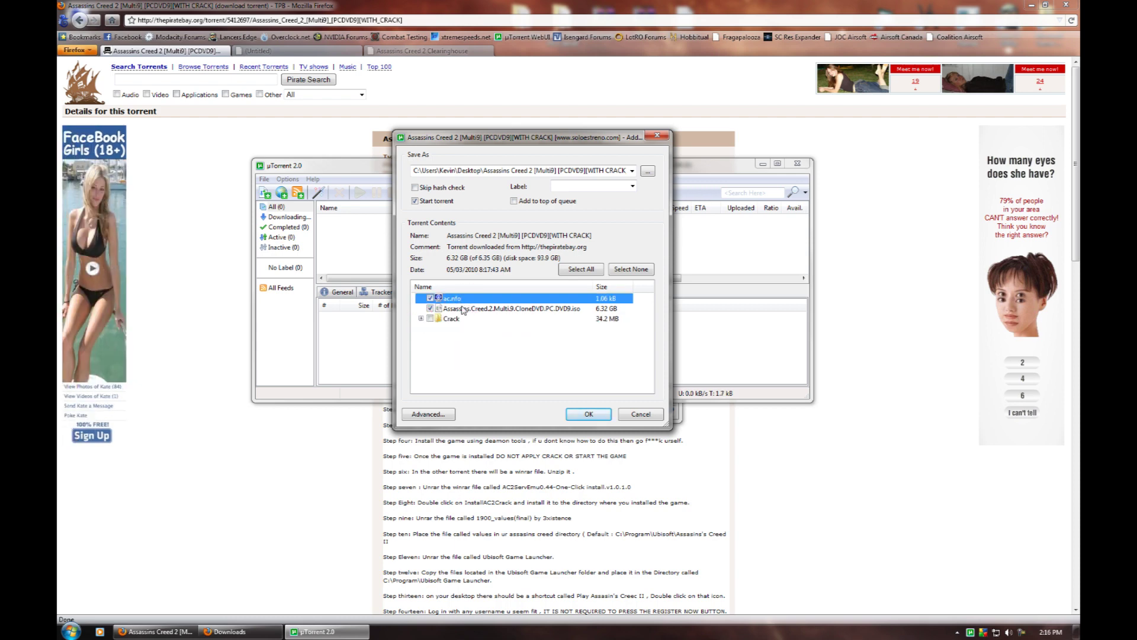
pyautogui.click(462, 309)
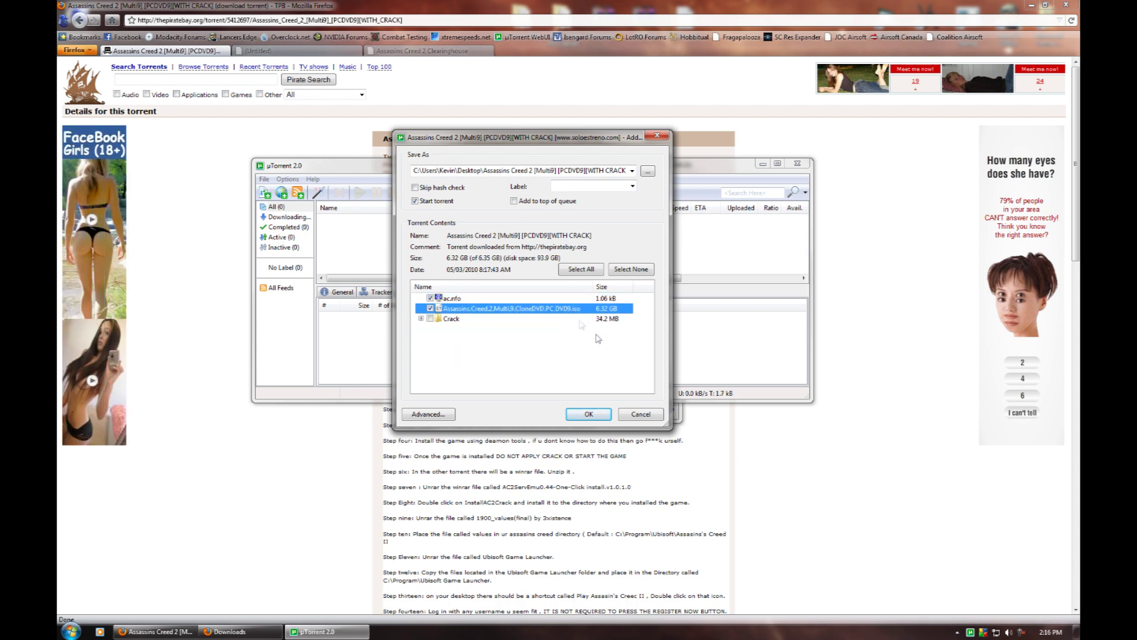
pyautogui.click(592, 413)
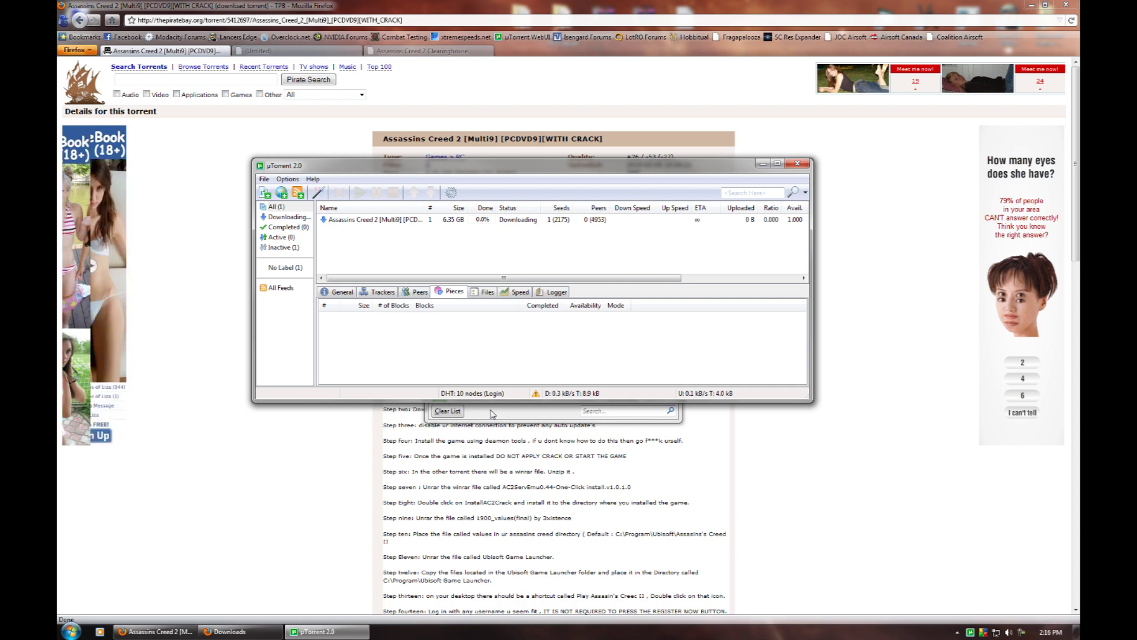
# - Stop and remove the Assassins Creed 2 torrent, then exit uTorrent
pyautogui.click(387, 220)
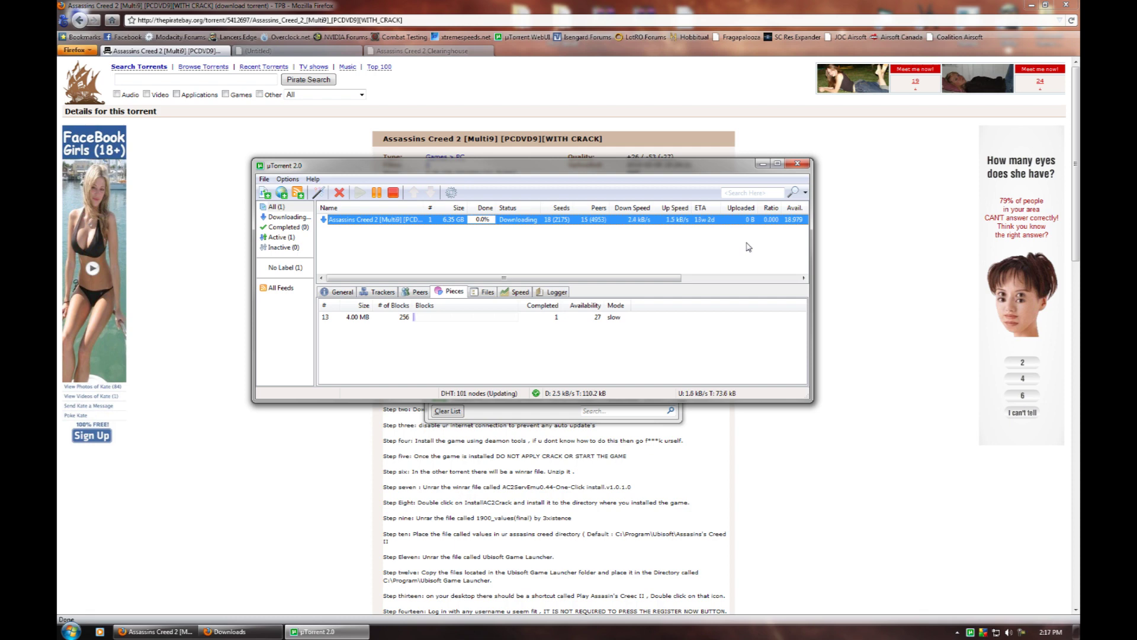
pyautogui.click(392, 193)
pyautogui.click(339, 192)
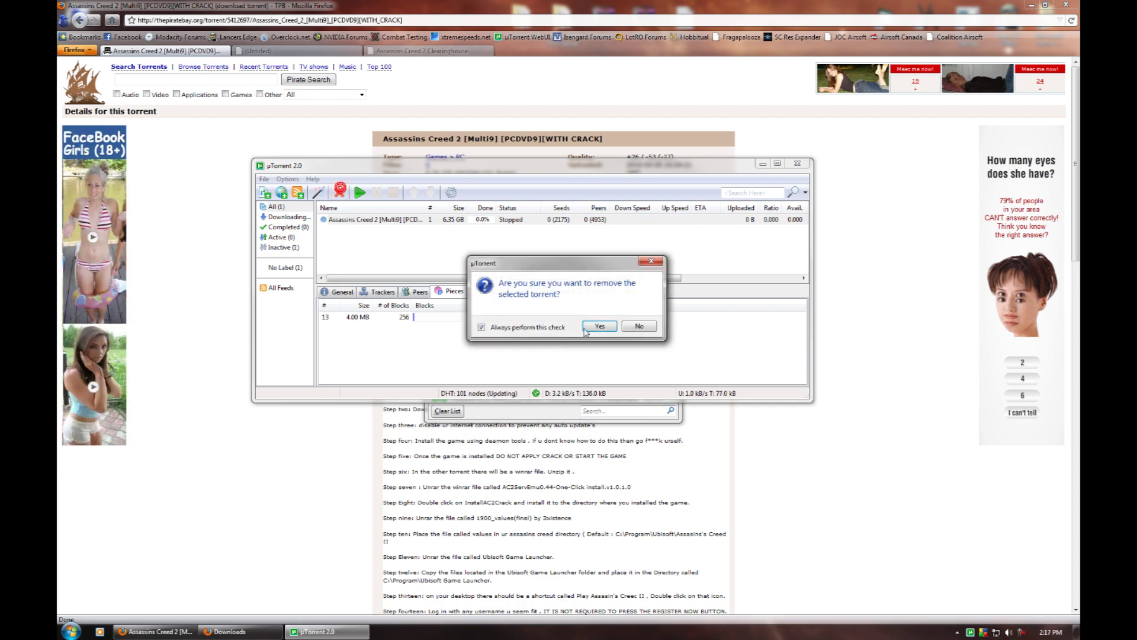
pyautogui.click(599, 329)
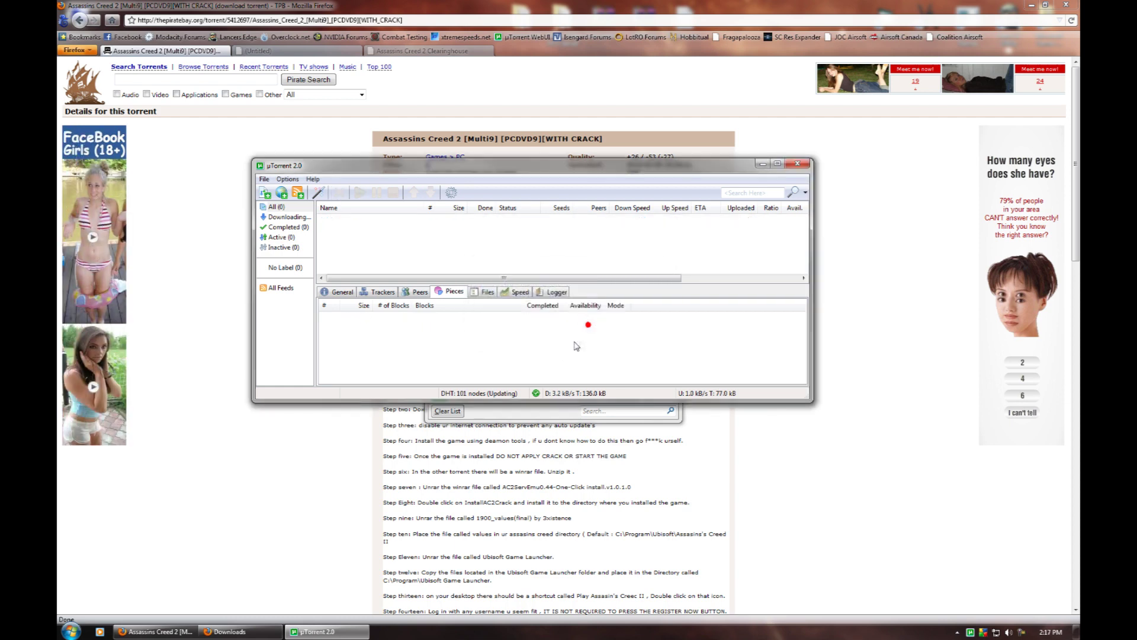
pyautogui.click(797, 163)
pyautogui.click(597, 322)
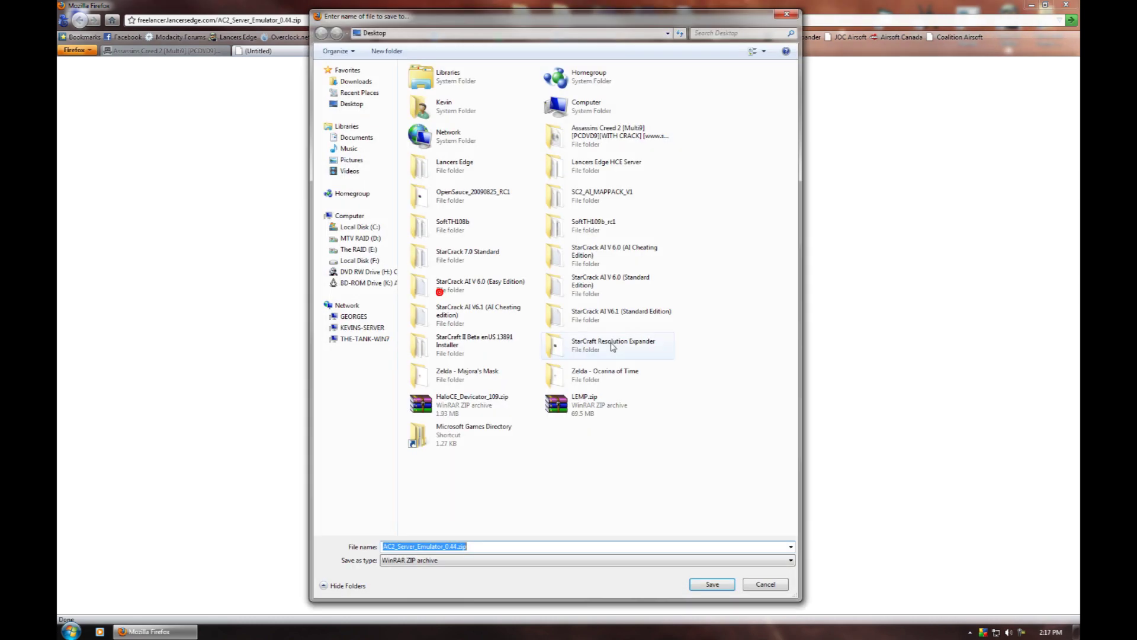
# - Save AC2_Server_Emulator_0.44.zip to the Desktop
pyautogui.click(717, 587)
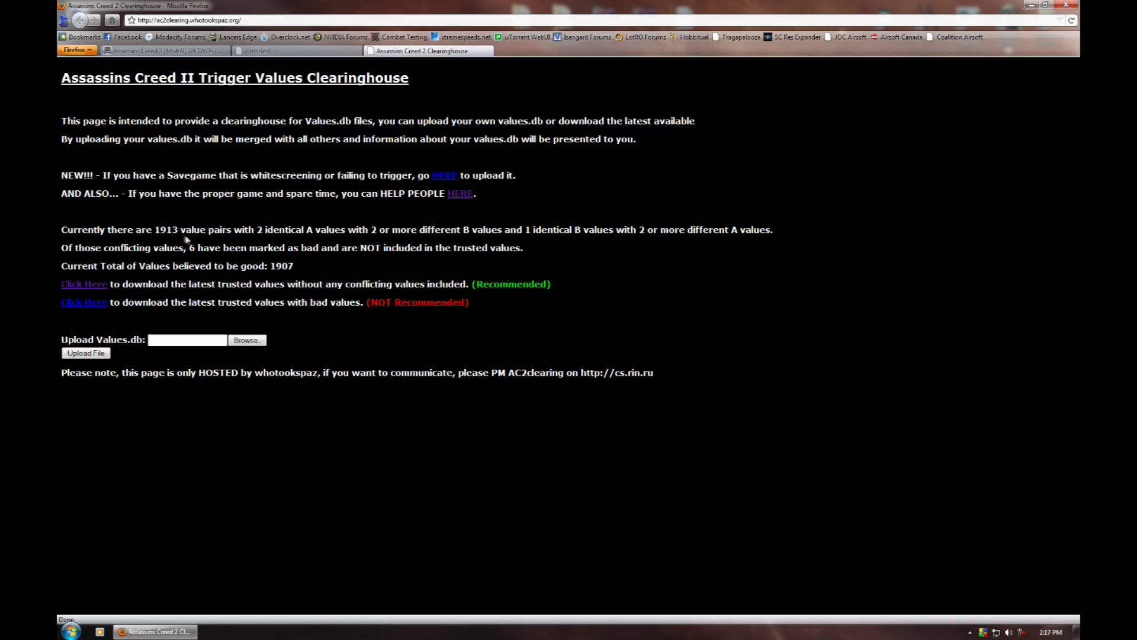
# - Download the latest recommended trusted values.db, then close the finished downloads list
pyautogui.click(159, 20)
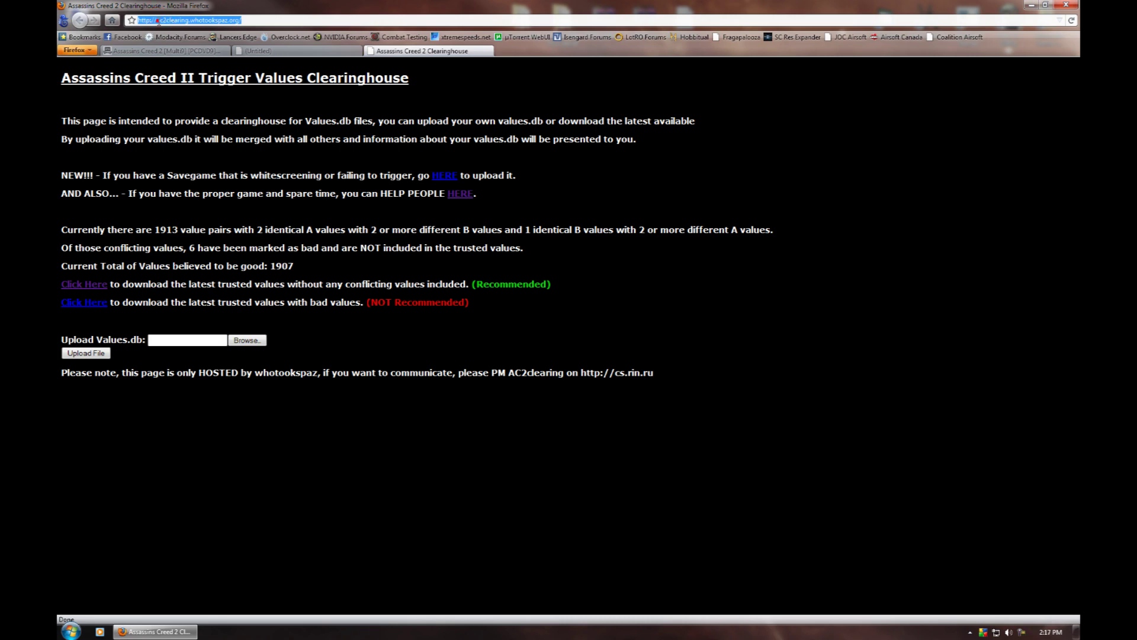
pyautogui.click(159, 21)
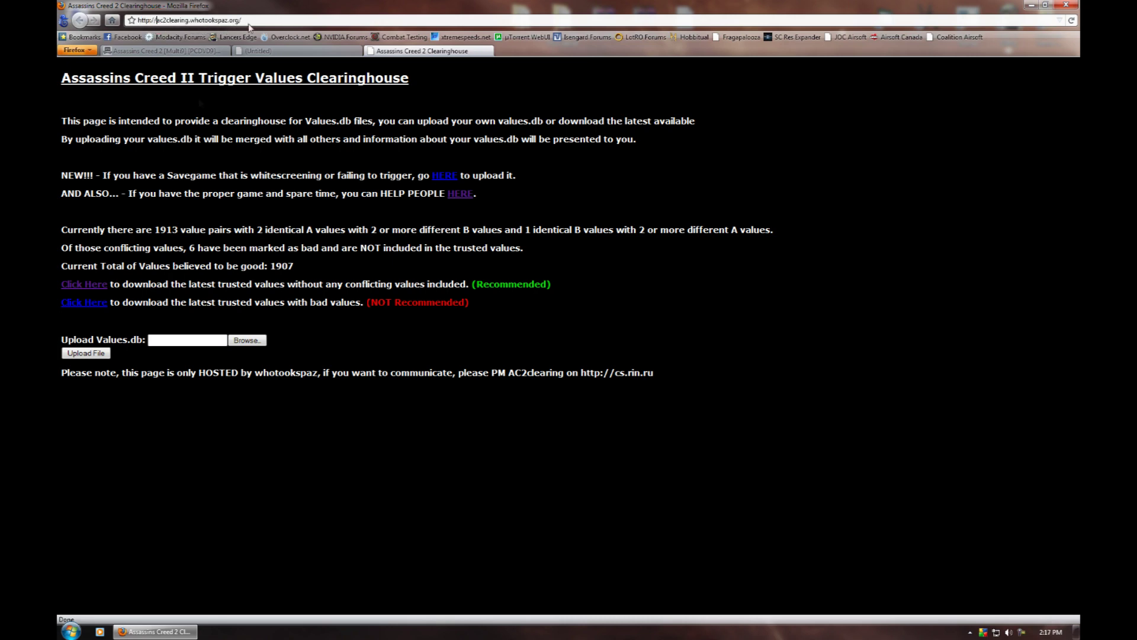
pyautogui.moveTo(558, 286); pyautogui.dragTo(477, 284)
pyautogui.click(478, 284)
pyautogui.click(92, 286)
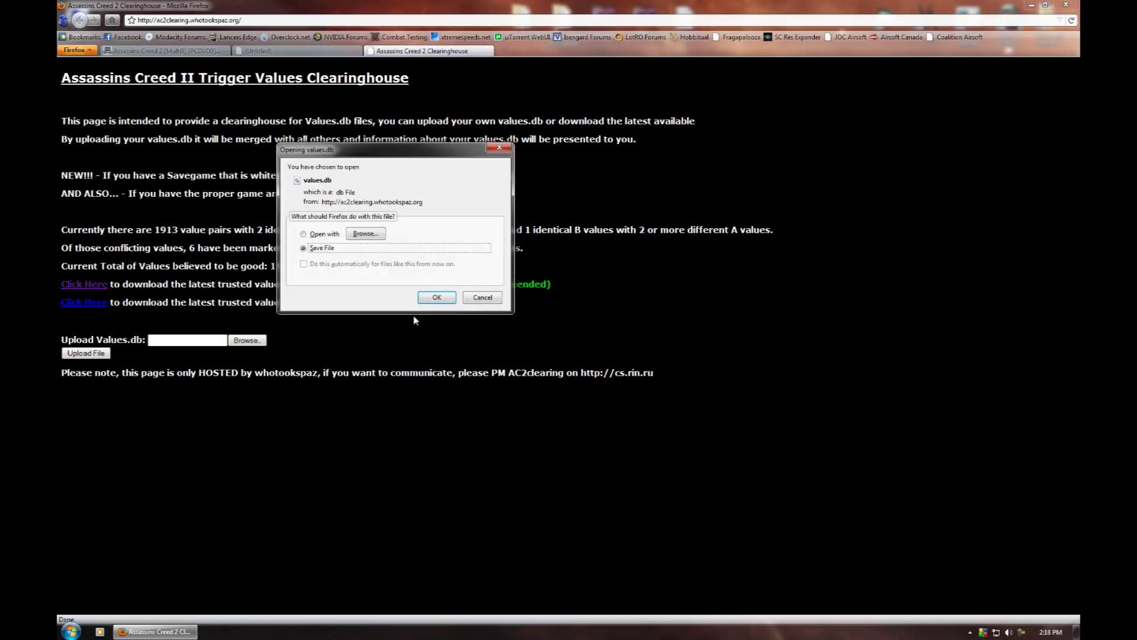
pyautogui.click(437, 298)
pyautogui.click(723, 583)
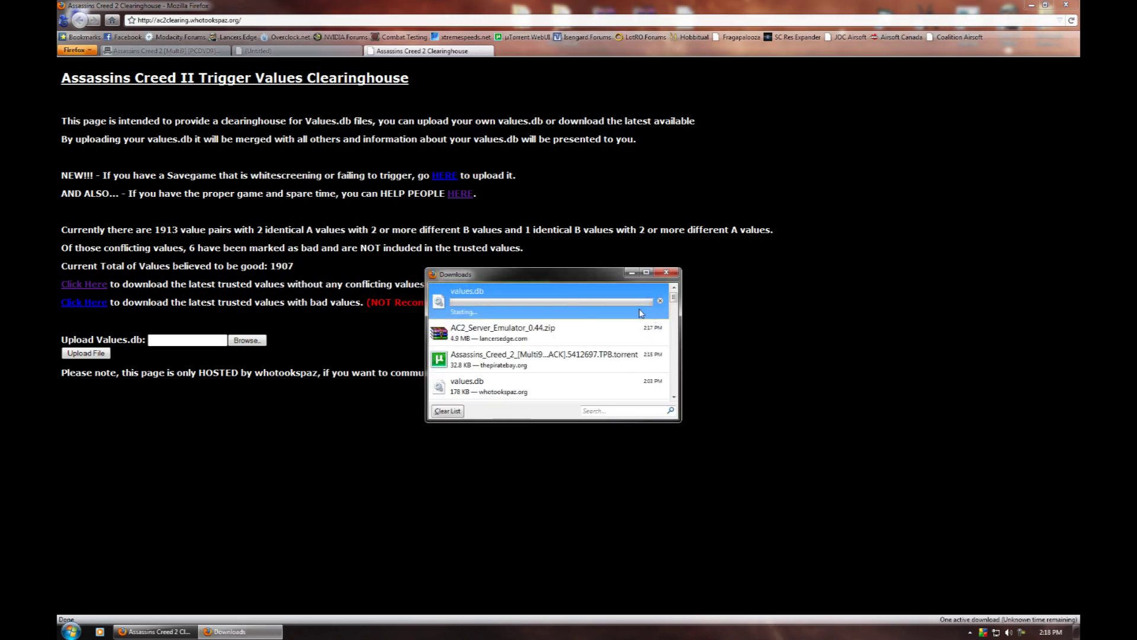
pyautogui.click(666, 271)
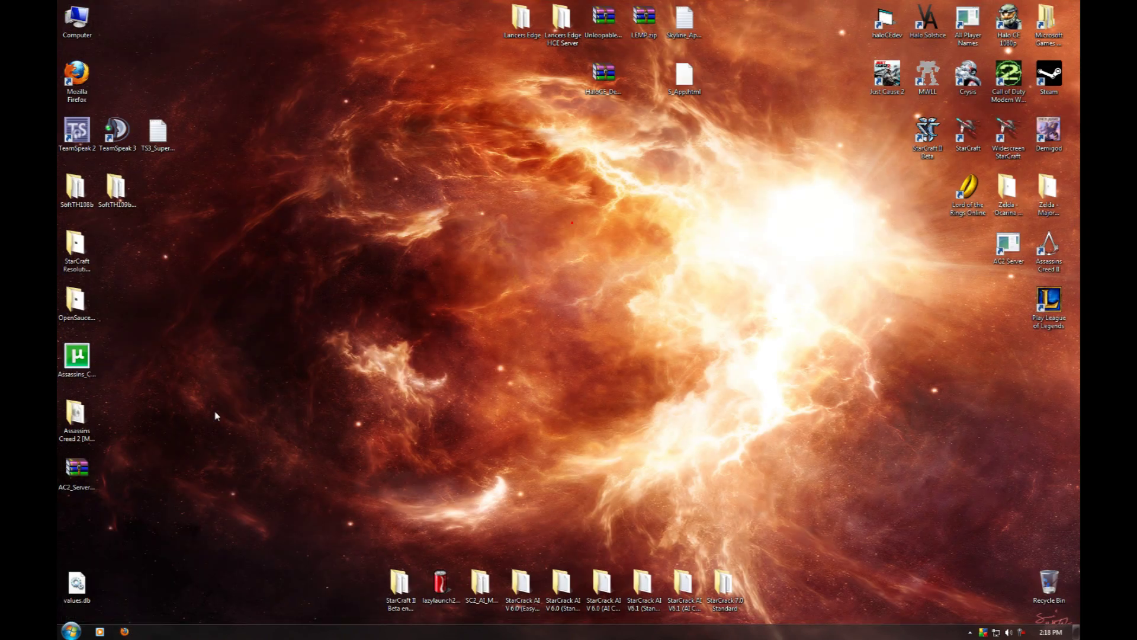
# - Permanently delete the Assassins Creed 2 download folder and its torrent file
pyautogui.click(93, 418)
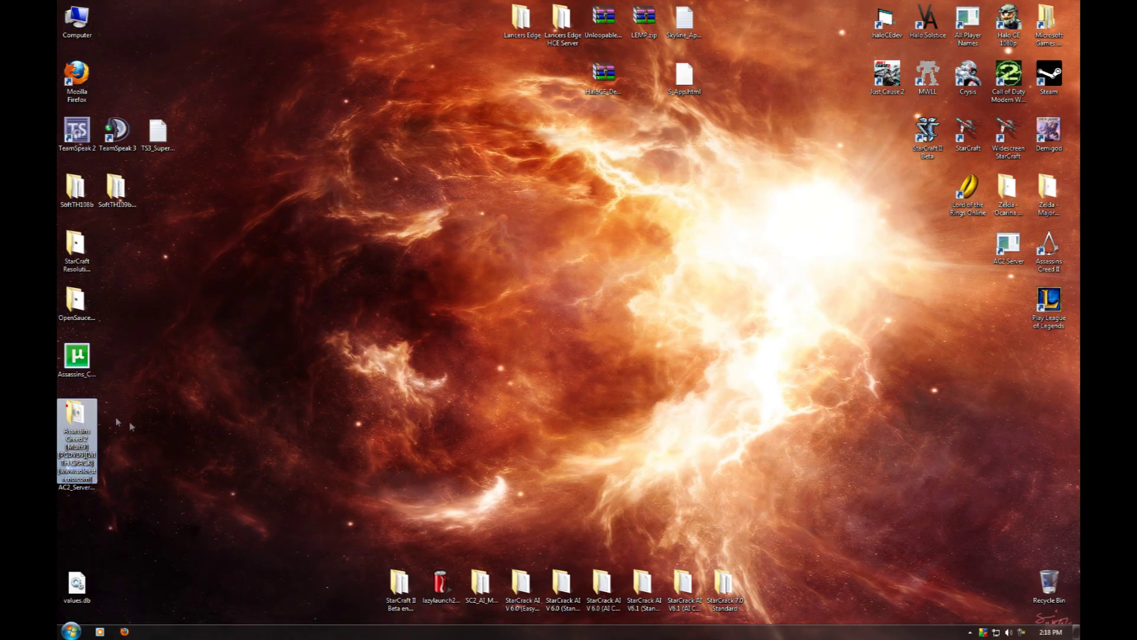
pyautogui.moveTo(59, 346); pyautogui.dragTo(183, 444)
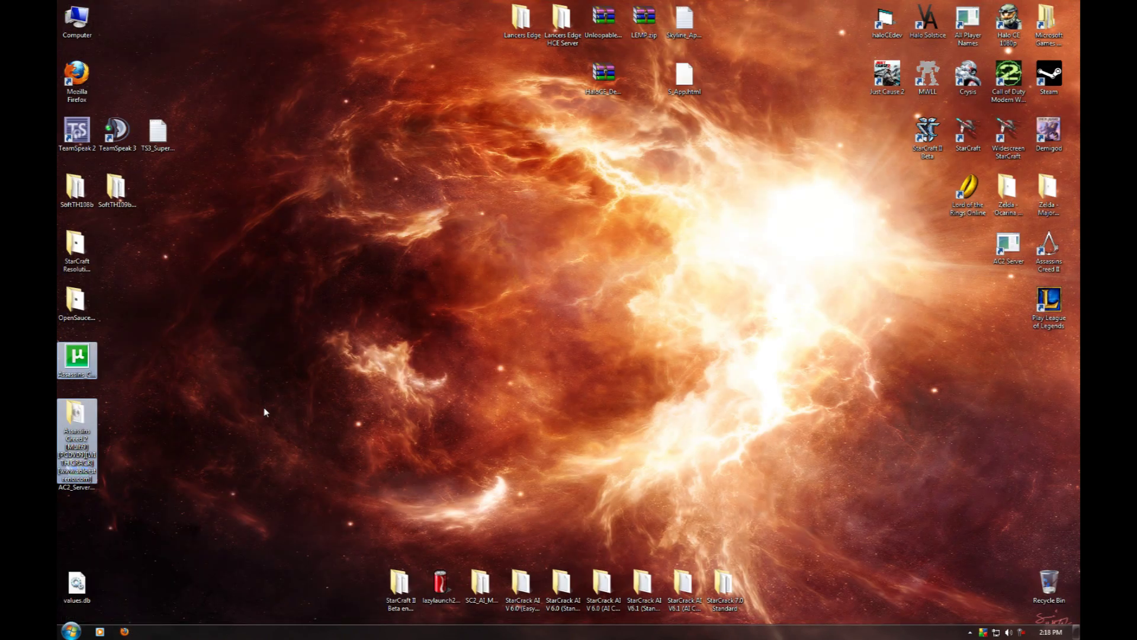
pyautogui.hotkey('shift', 'Delete')
pyautogui.press('Return')
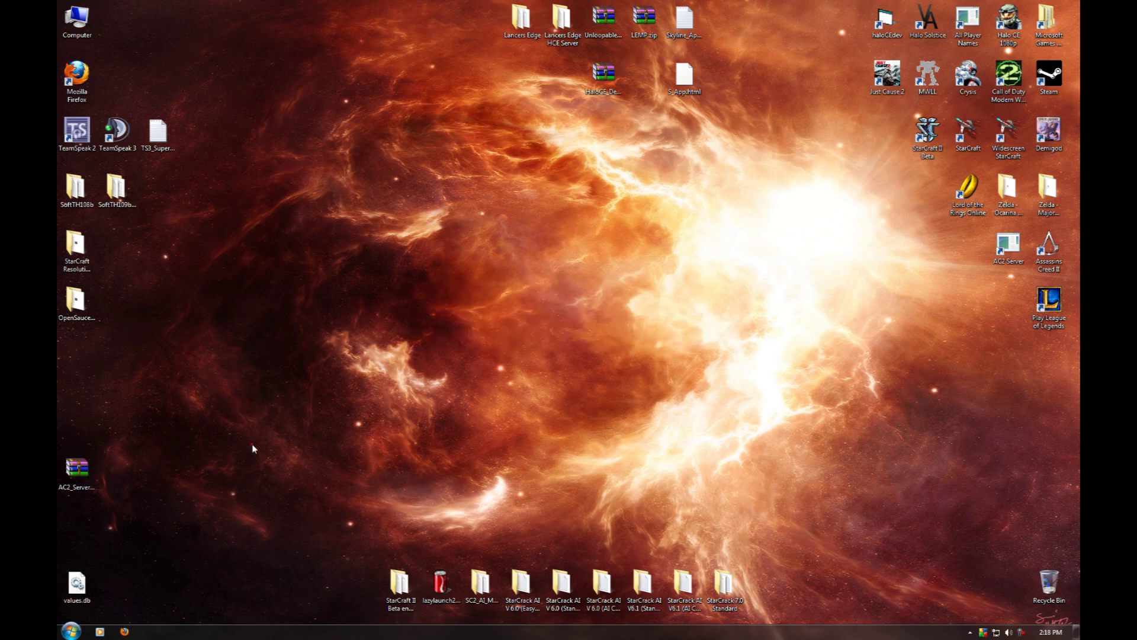
# - Place the emulator zip and values.db side by side in the middle of the desktop
pyautogui.moveTo(76, 468); pyautogui.dragTo(442, 305)
pyautogui.moveTo(83, 584); pyautogui.dragTo(488, 303)
pyautogui.click(495, 368)
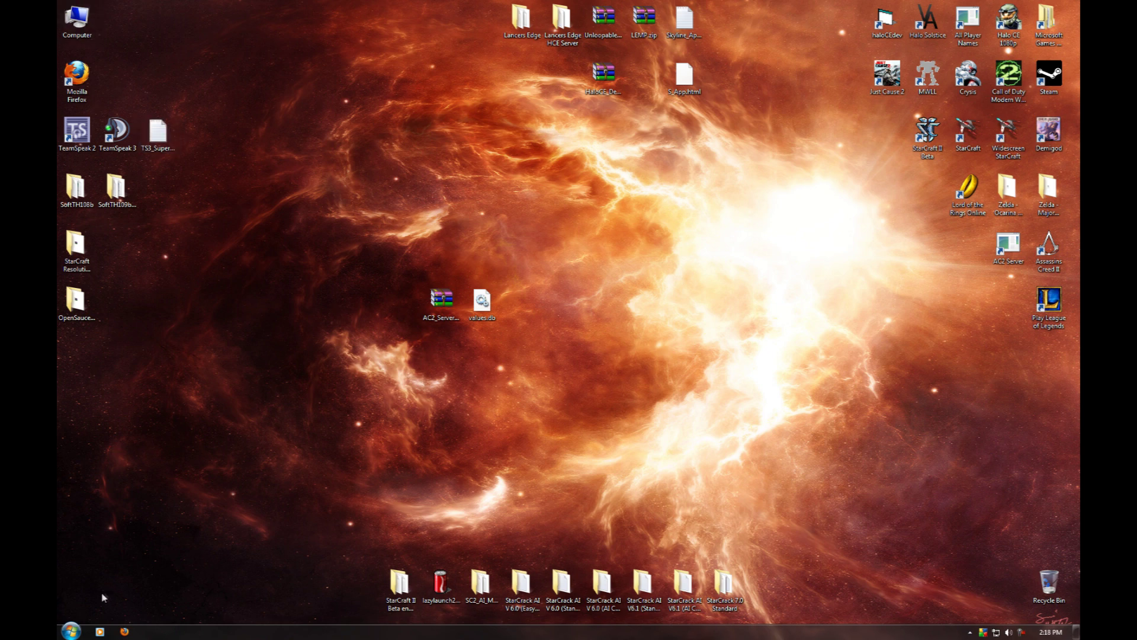
pyautogui.press('super')
# - Launch Alcohol 120%, select the Assassins Creed 2 image, and find BD-ROM Drive (K:) AC2 in Computer
pyautogui.click(132, 323)
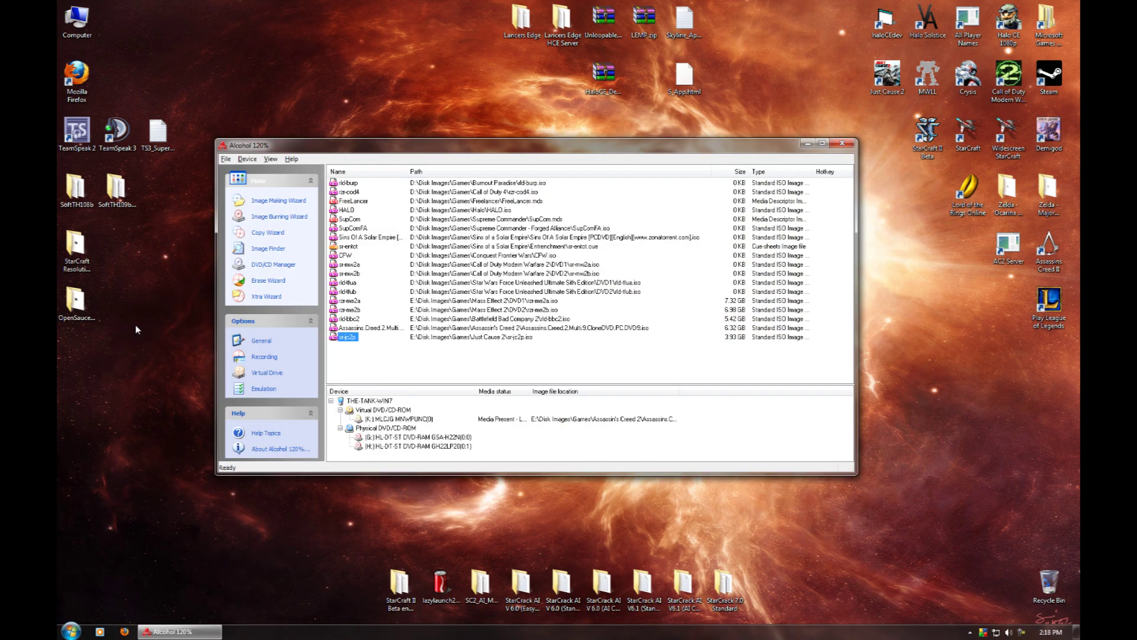
pyautogui.click(364, 330)
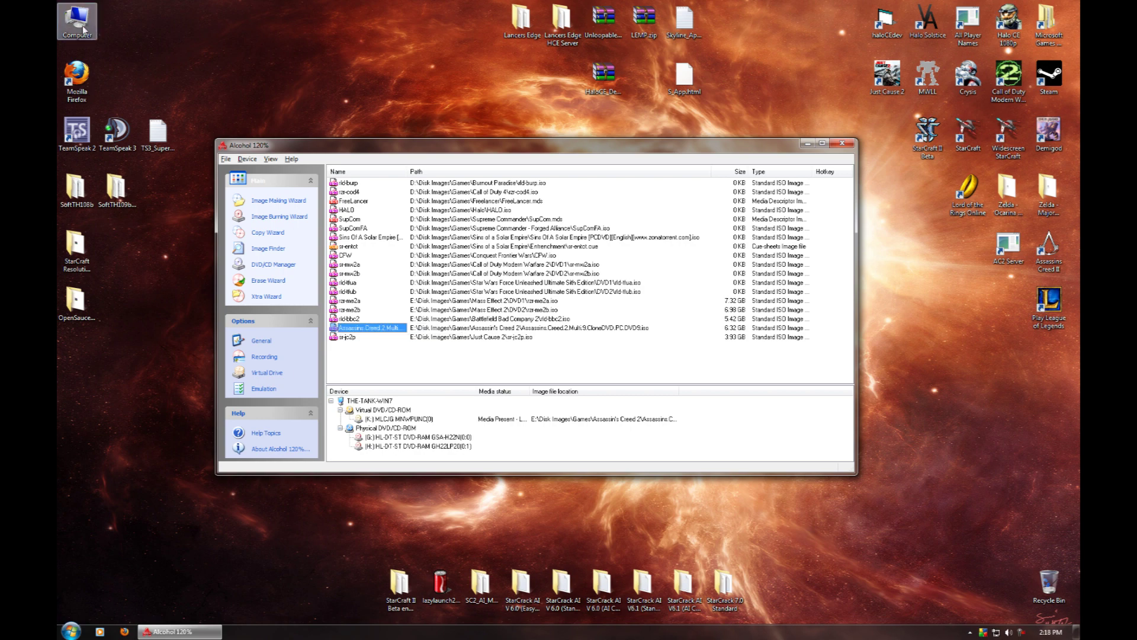
pyautogui.doubleClick(83, 28)
pyautogui.moveTo(613, 188); pyautogui.dragTo(818, 308)
pyautogui.click(403, 419)
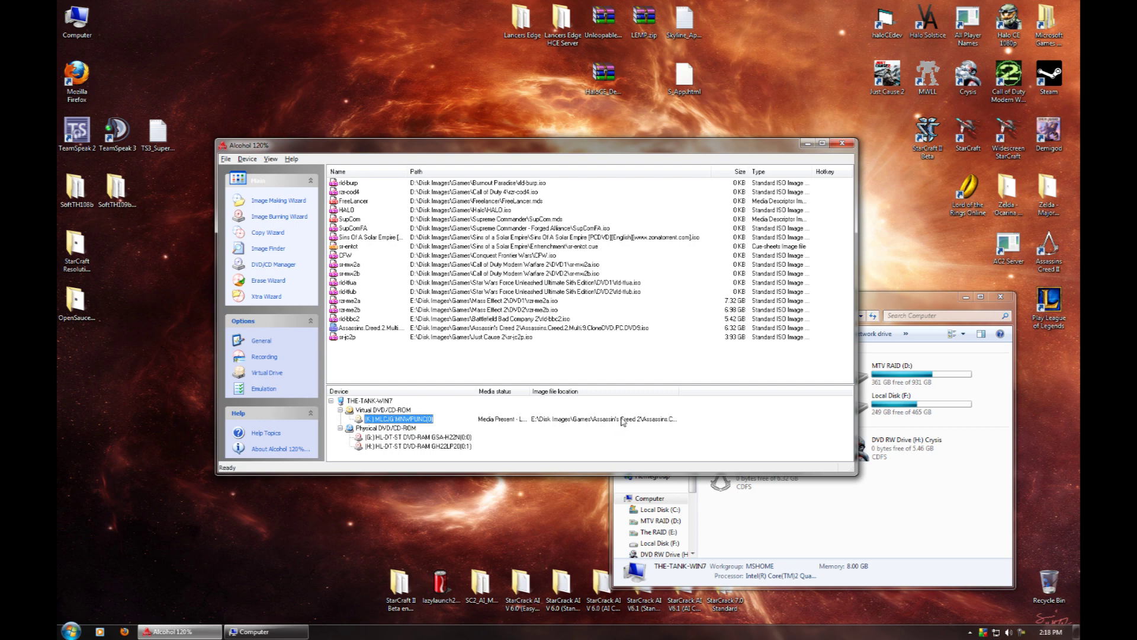
pyautogui.click(747, 483)
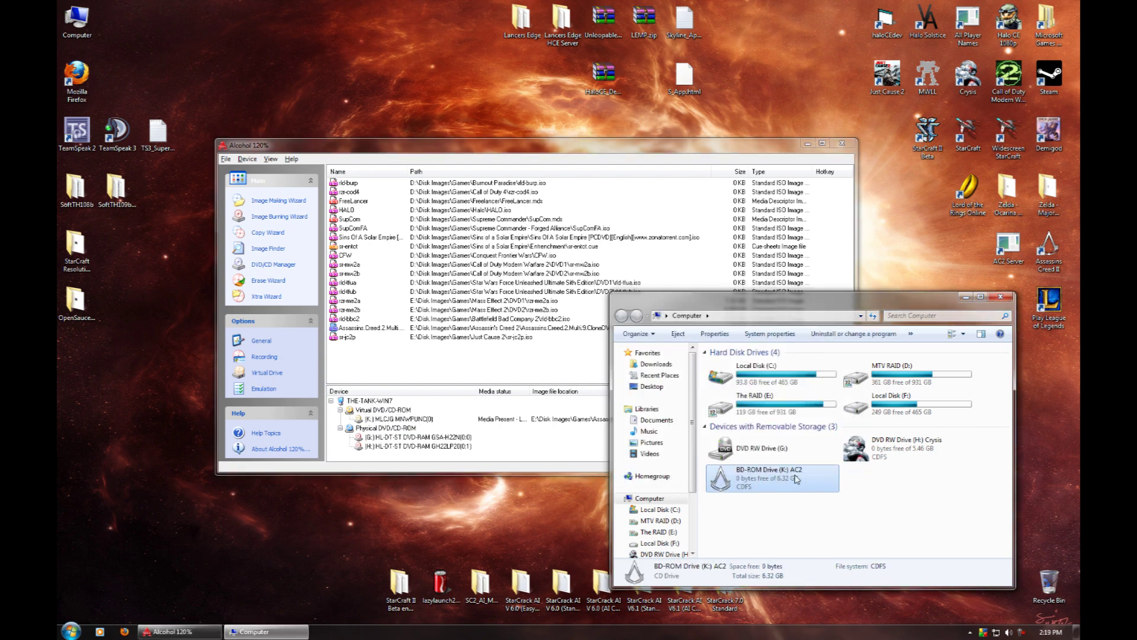
pyautogui.click(772, 457)
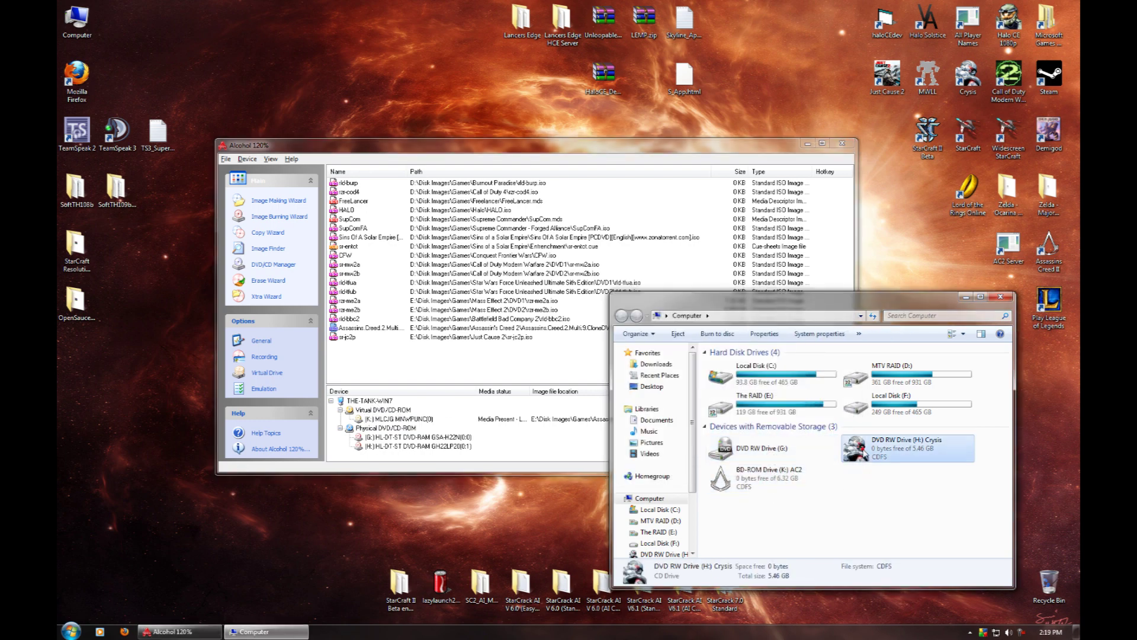
pyautogui.click(853, 468)
pyautogui.moveTo(761, 481)
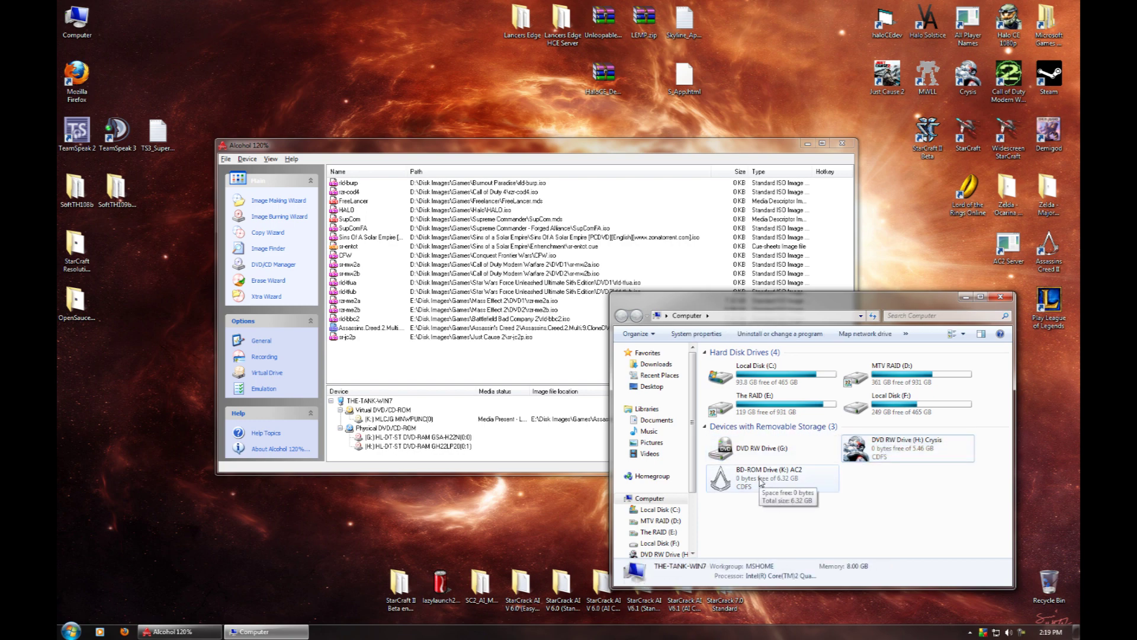
# - Open the K: AC2 disc, run autorun.exe, then close the launcher, disc window and Alcohol 120%
pyautogui.rightClick(731, 493)
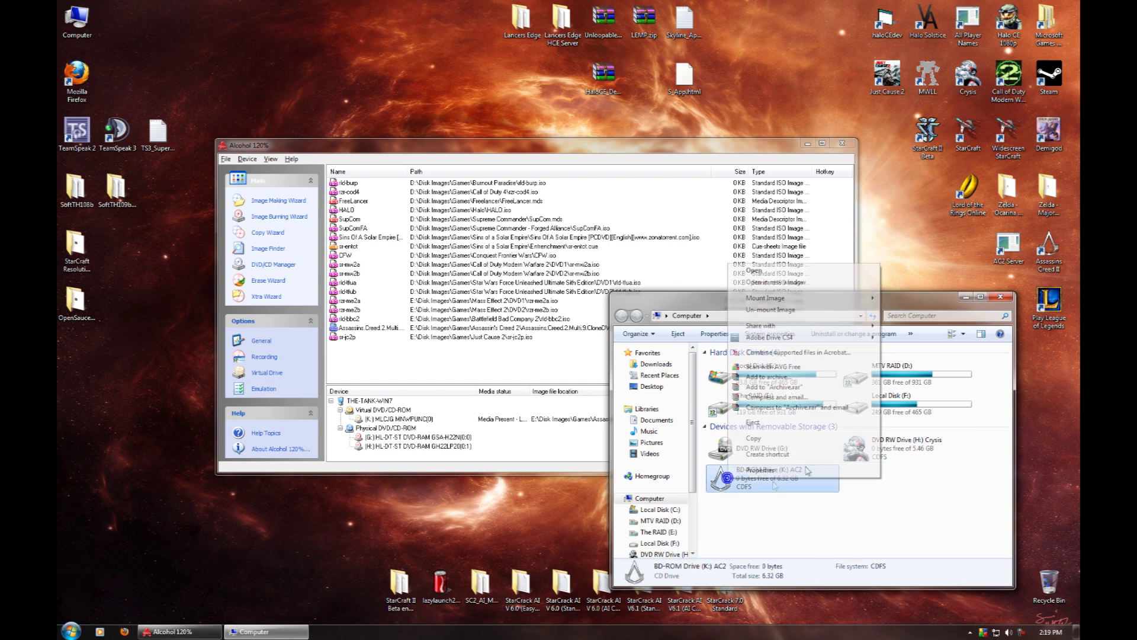
pyautogui.click(758, 270)
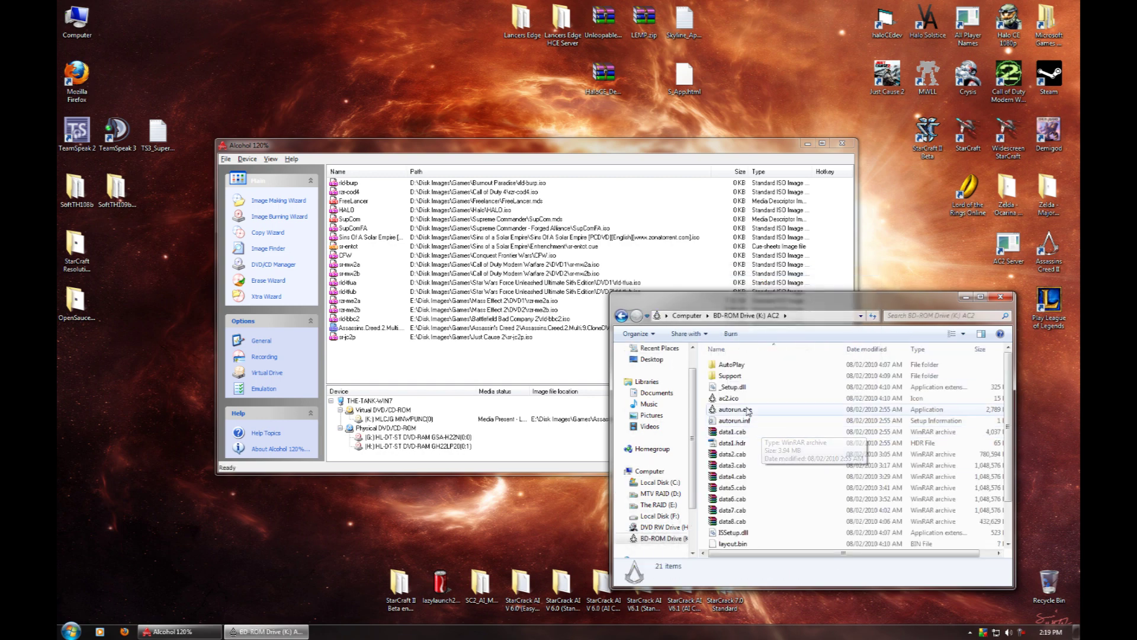
pyautogui.doubleClick(738, 409)
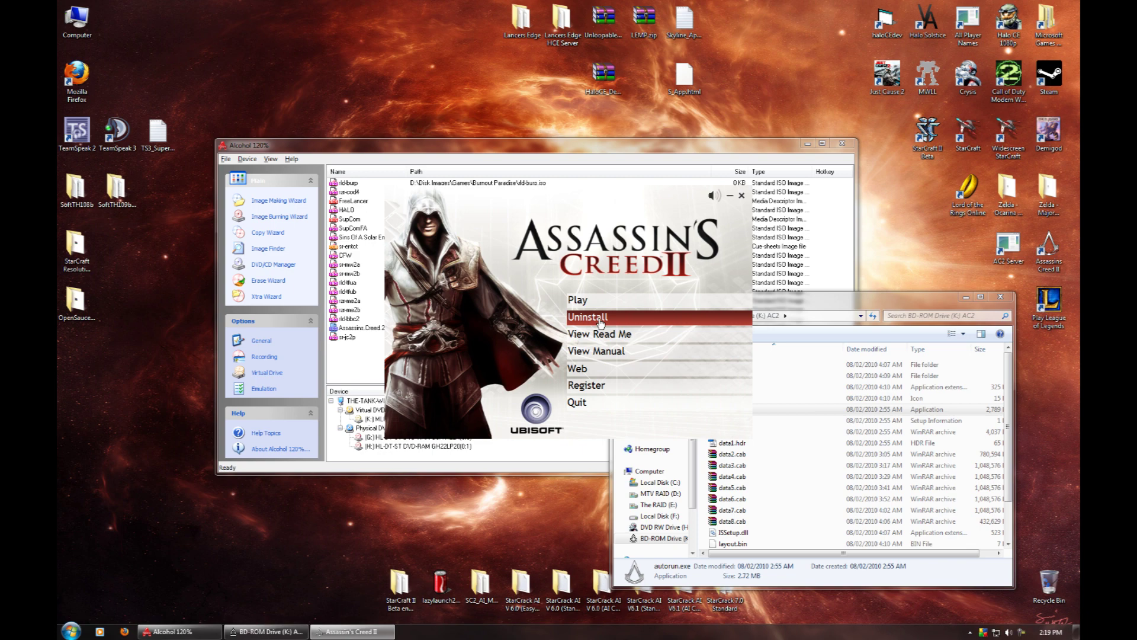
pyautogui.click(742, 196)
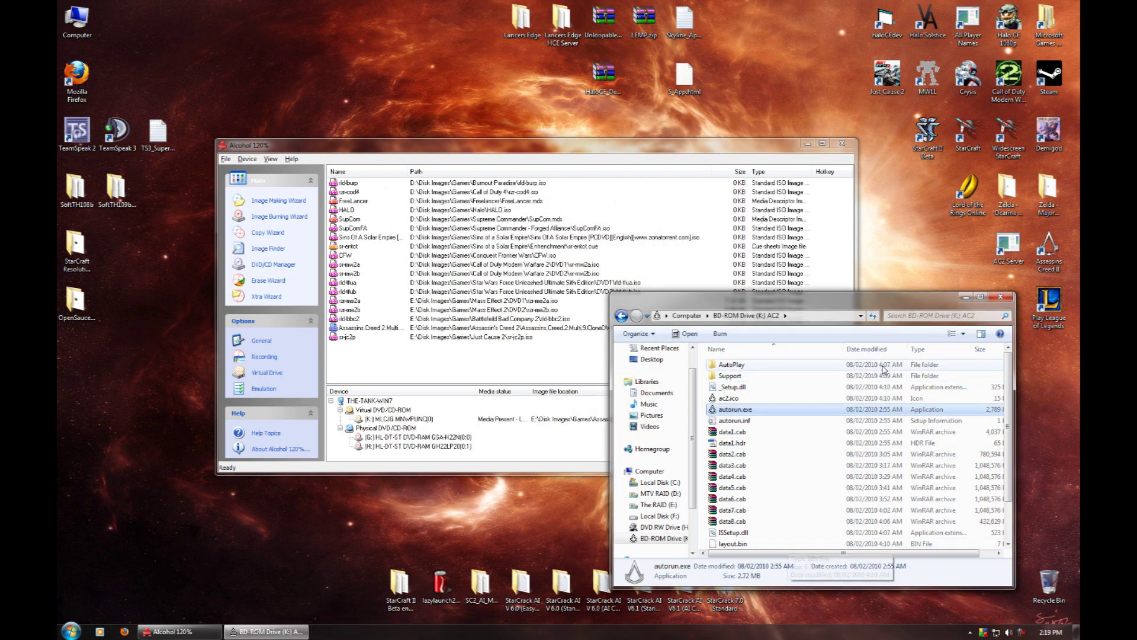
pyautogui.click(1000, 297)
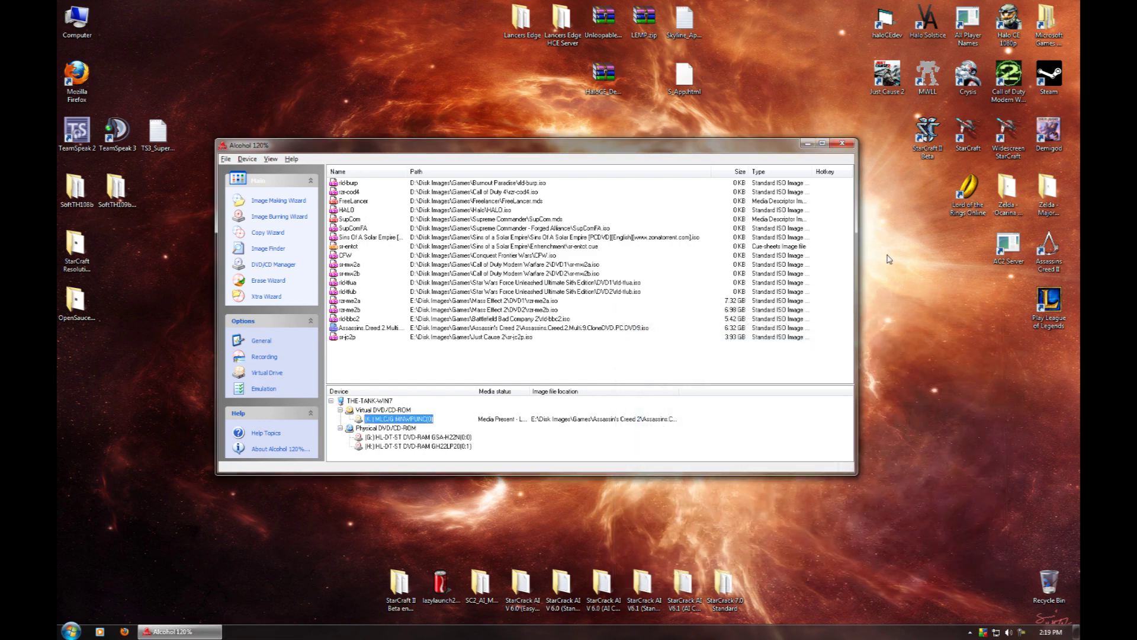
pyautogui.click(842, 142)
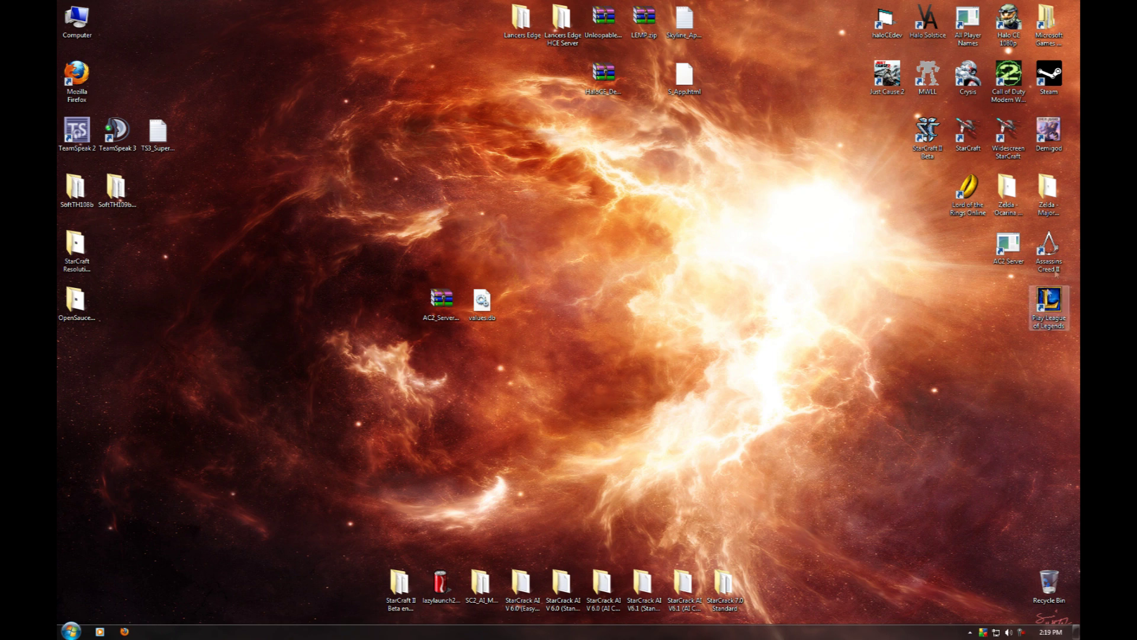
# - Select AC2_Server_Emulator_0.44.zip on the desktop to show its 4.90 MB archive details
pyautogui.click(870, 273)
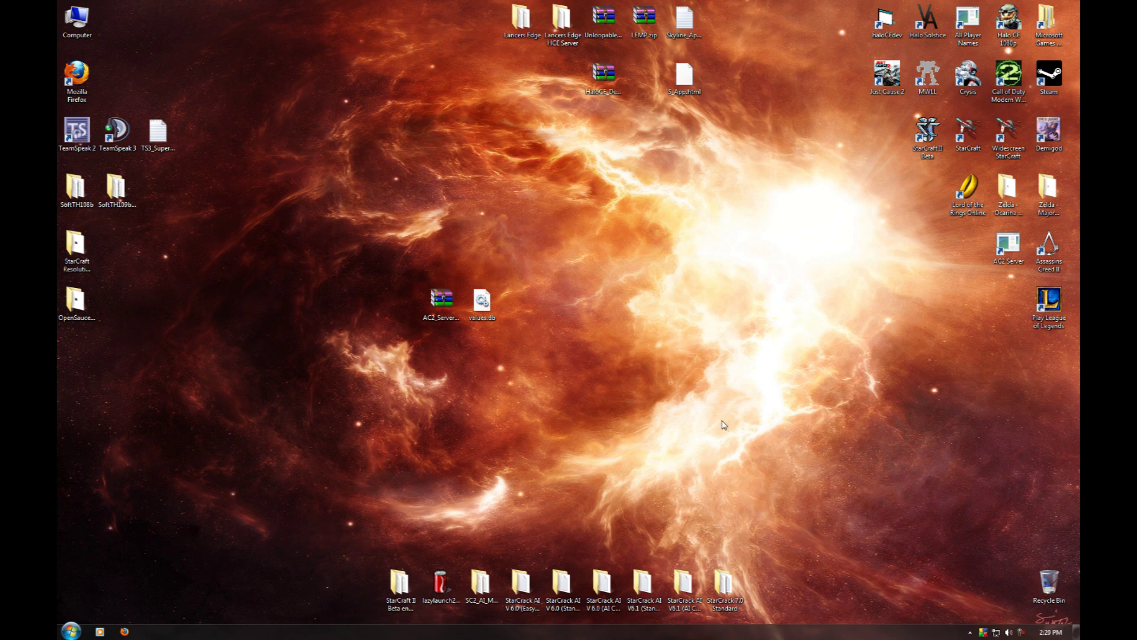
pyautogui.click(440, 298)
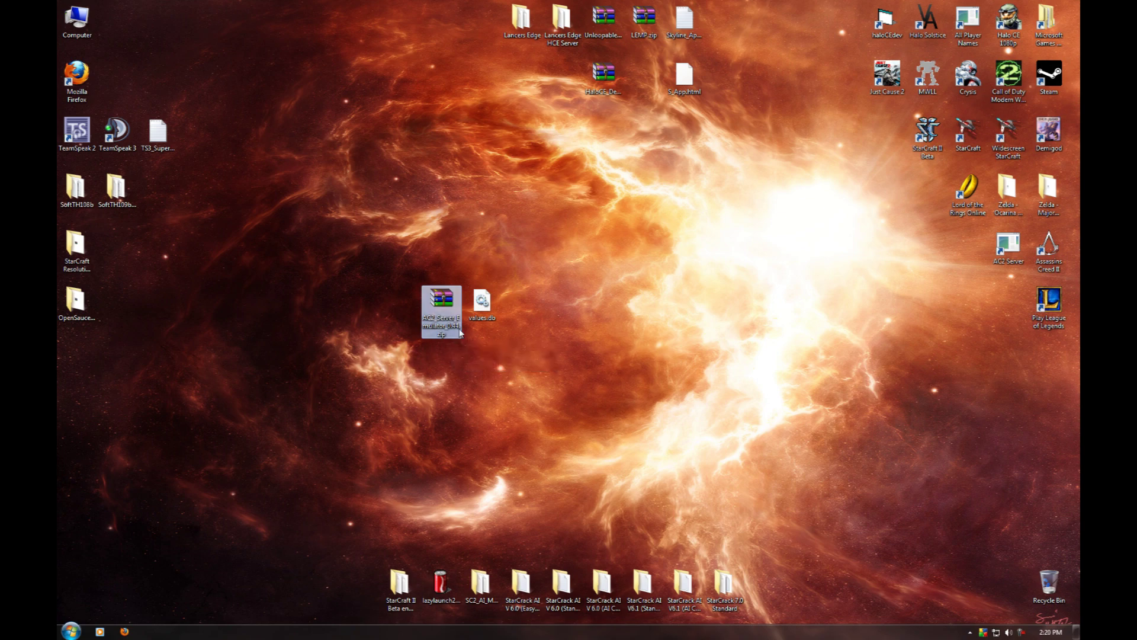
# - Open AC2_Server_Emulator_0.44.zip in WinRAR, dismiss the licence reminder, and close it
pyautogui.doubleClick(443, 309)
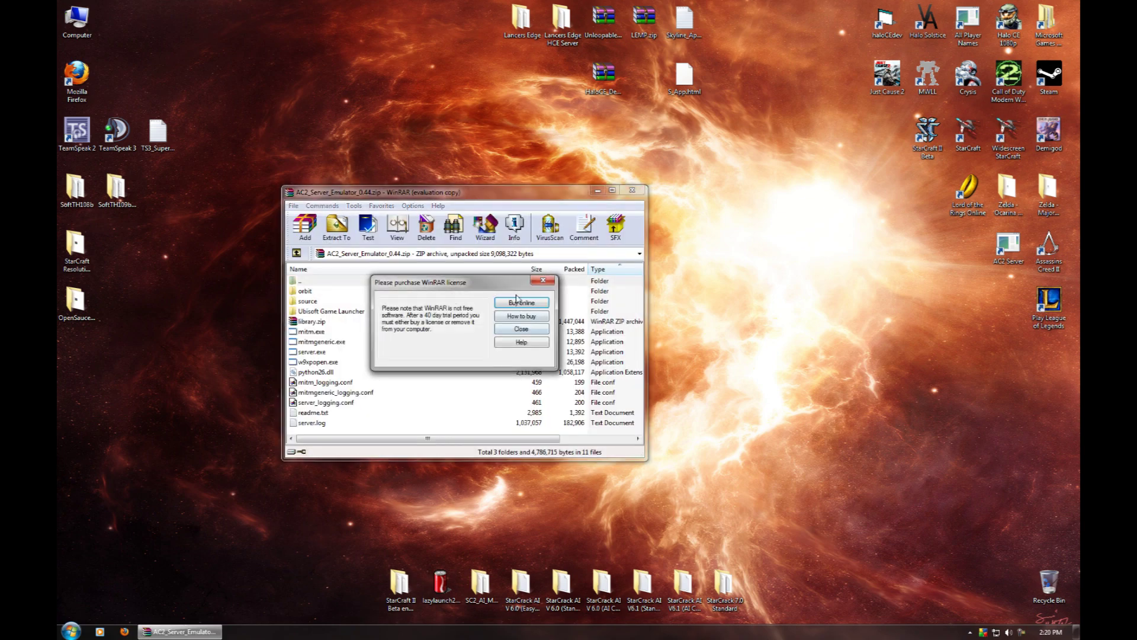
pyautogui.click(544, 280)
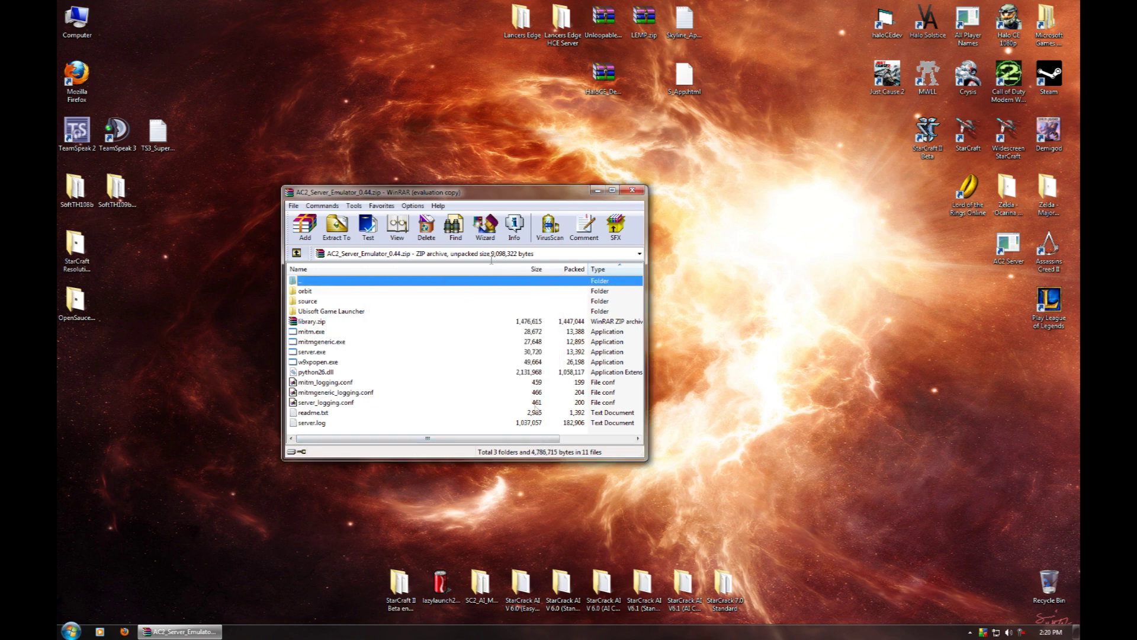
pyautogui.moveTo(468, 194); pyautogui.dragTo(499, 194)
pyautogui.click(656, 190)
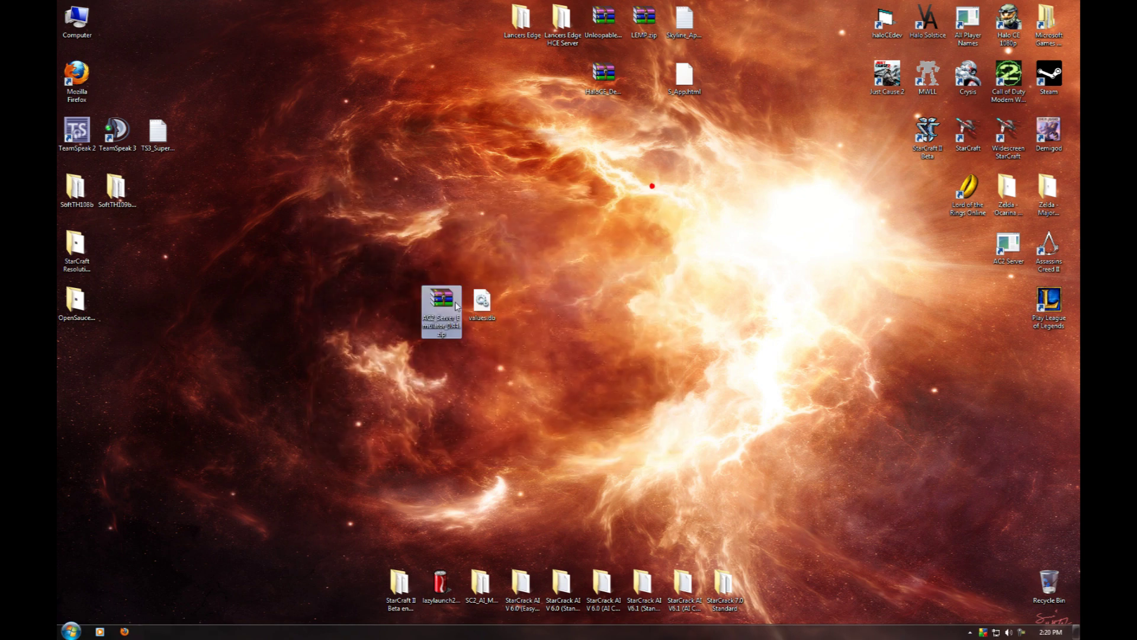
# - Open the zip with Windows Explorer as a folder and open its readme.txt
pyautogui.rightClick(447, 309)
pyautogui.moveTo(488, 368)
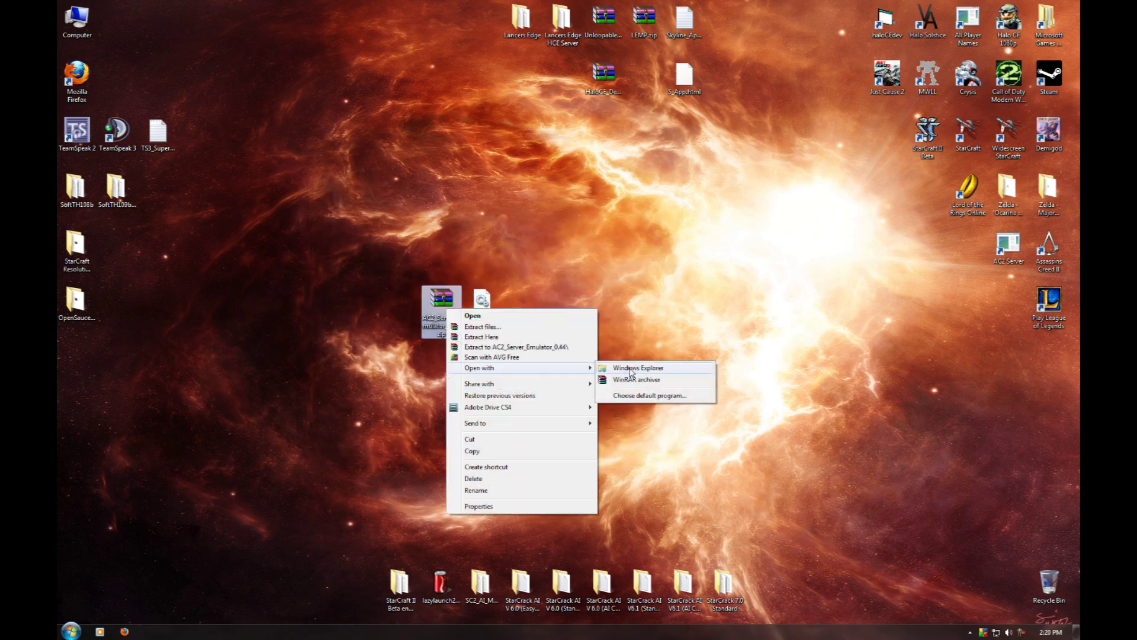
pyautogui.click(619, 367)
pyautogui.moveTo(738, 303); pyautogui.dragTo(445, 160)
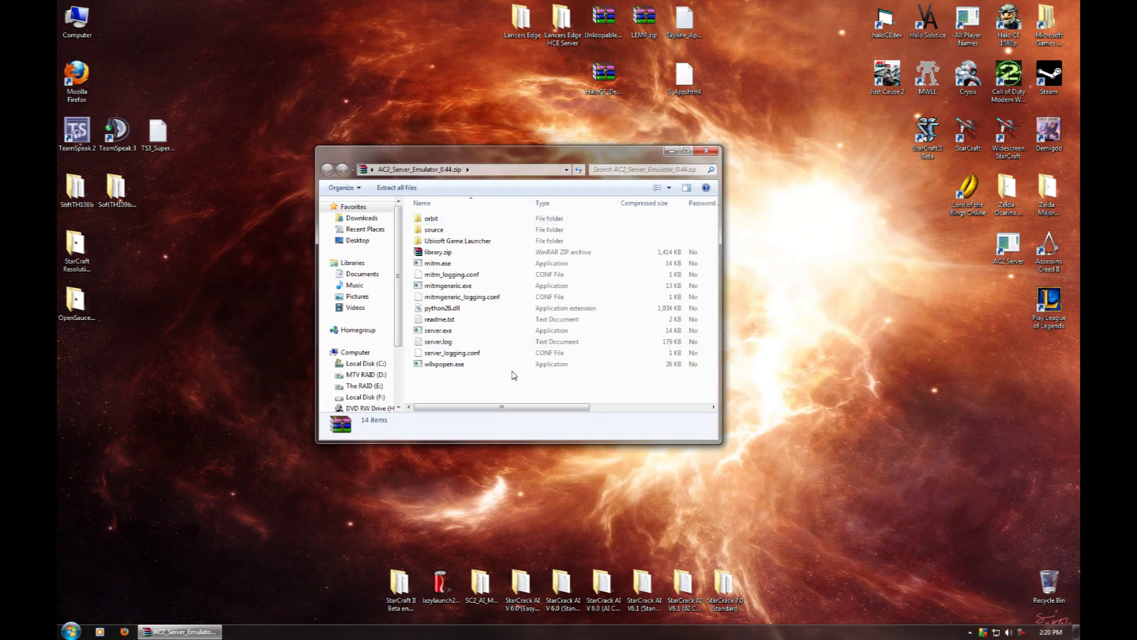
pyautogui.doubleClick(440, 320)
# - Select the five 127.0.0.1 hosts entries in readme.txt and copy them via Edit > Copy
pyautogui.moveTo(478, 294); pyautogui.dragTo(472, 220)
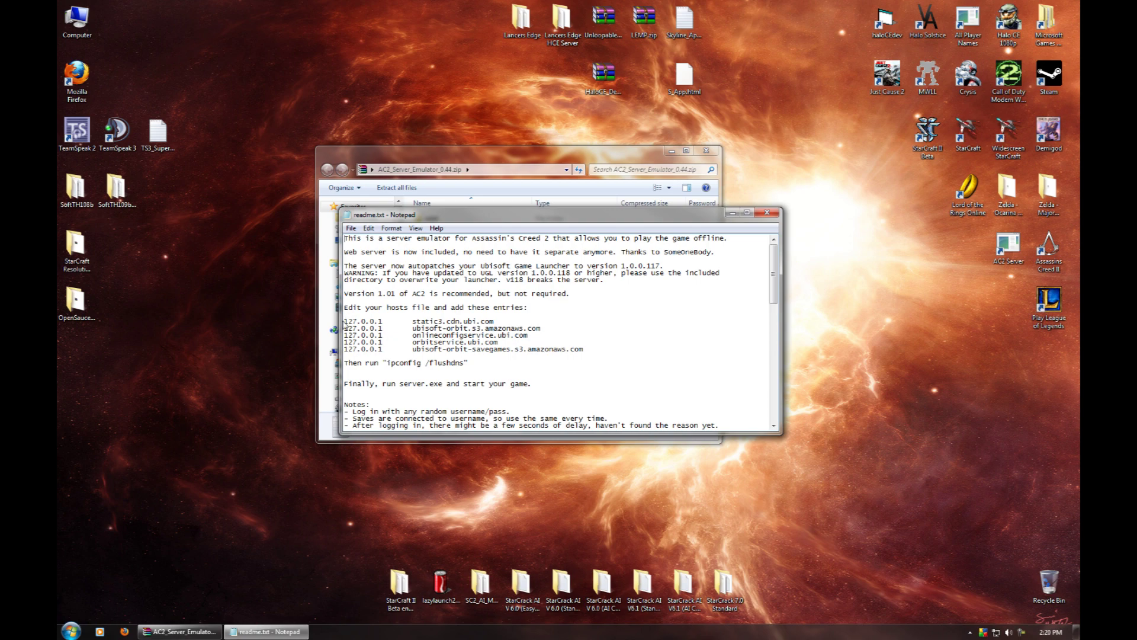
pyautogui.moveTo(345, 321); pyautogui.dragTo(543, 353)
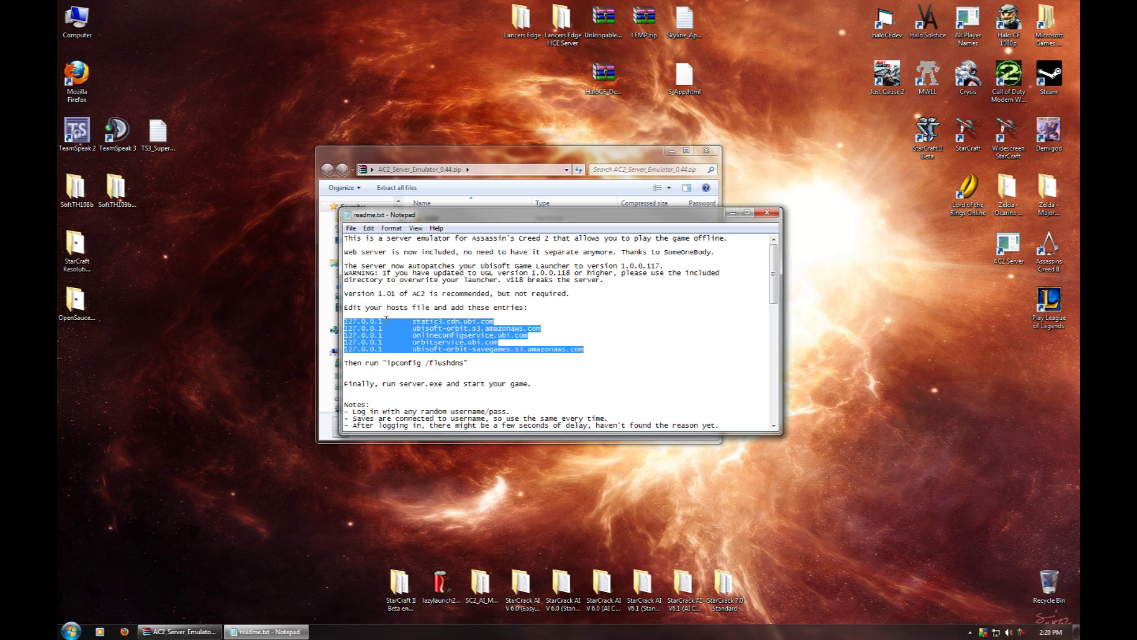
pyautogui.click(437, 335)
pyautogui.moveTo(346, 320); pyautogui.dragTo(583, 348)
pyautogui.rightClick(422, 326)
pyautogui.click(367, 228)
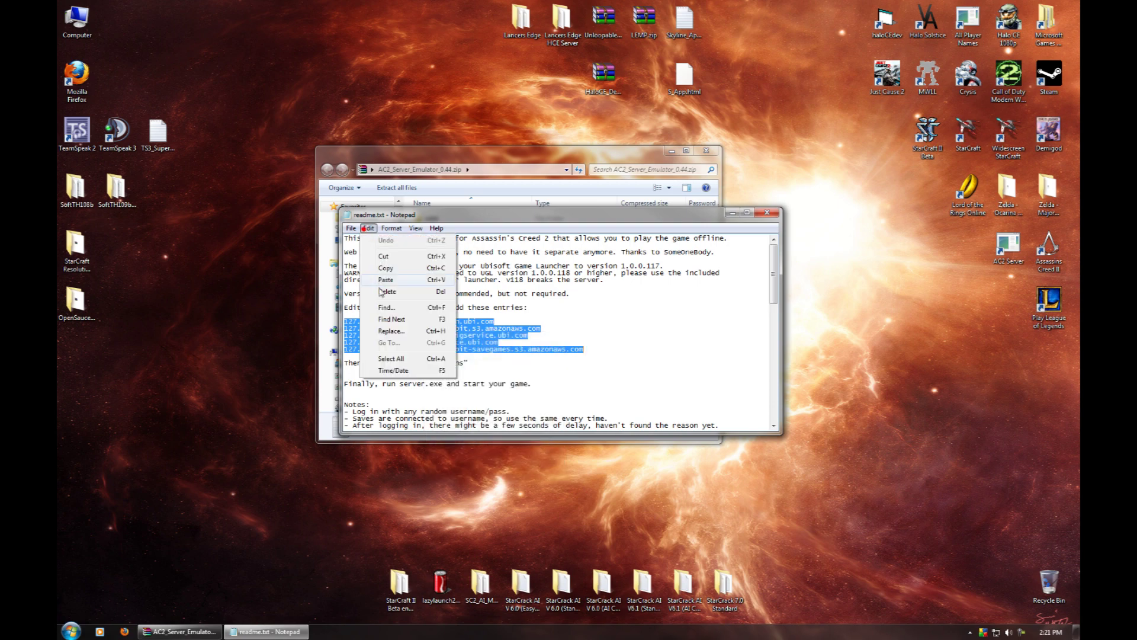
pyautogui.click(391, 268)
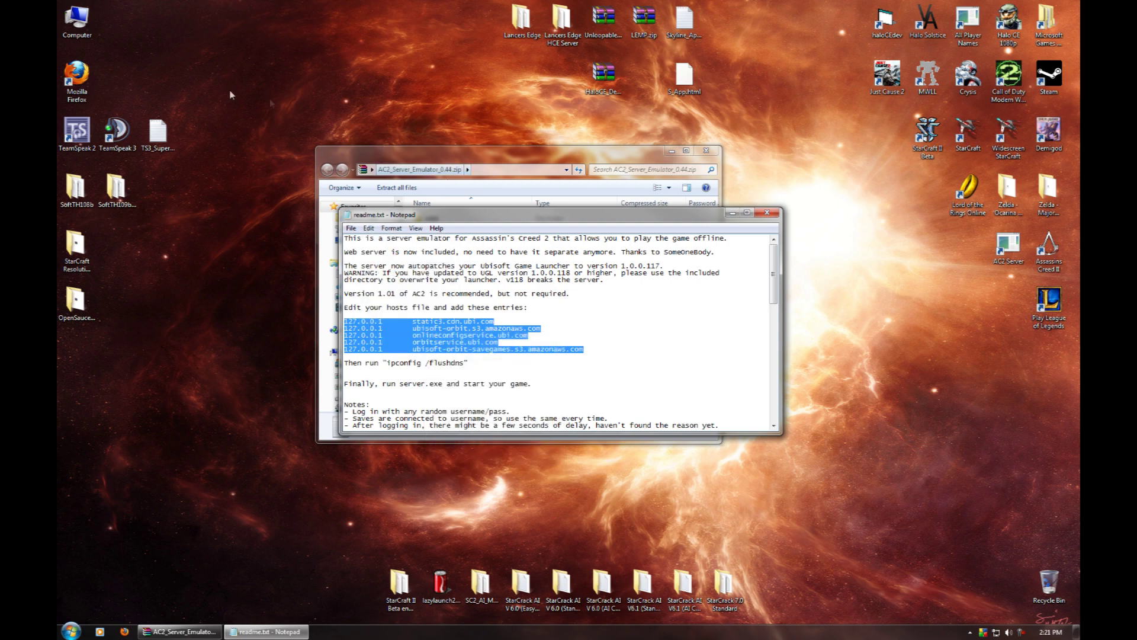
# - Browse from Computer to C:\Windows\System32\drivers\etc and select the hosts file
pyautogui.doubleClick(76, 20)
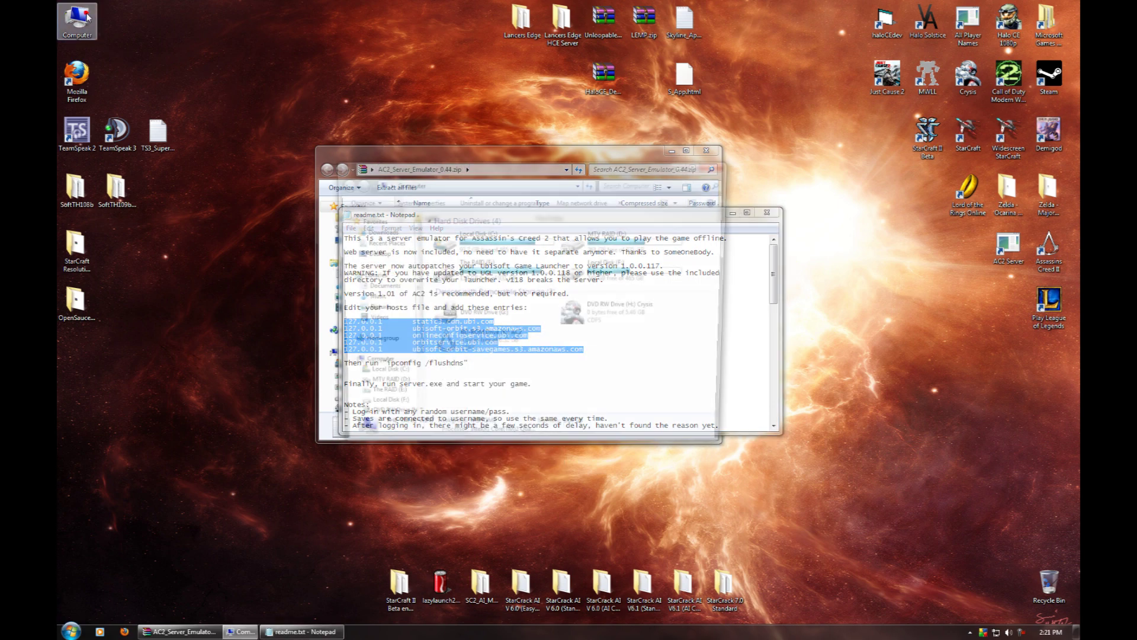
pyautogui.click(480, 245)
pyautogui.doubleClick(481, 244)
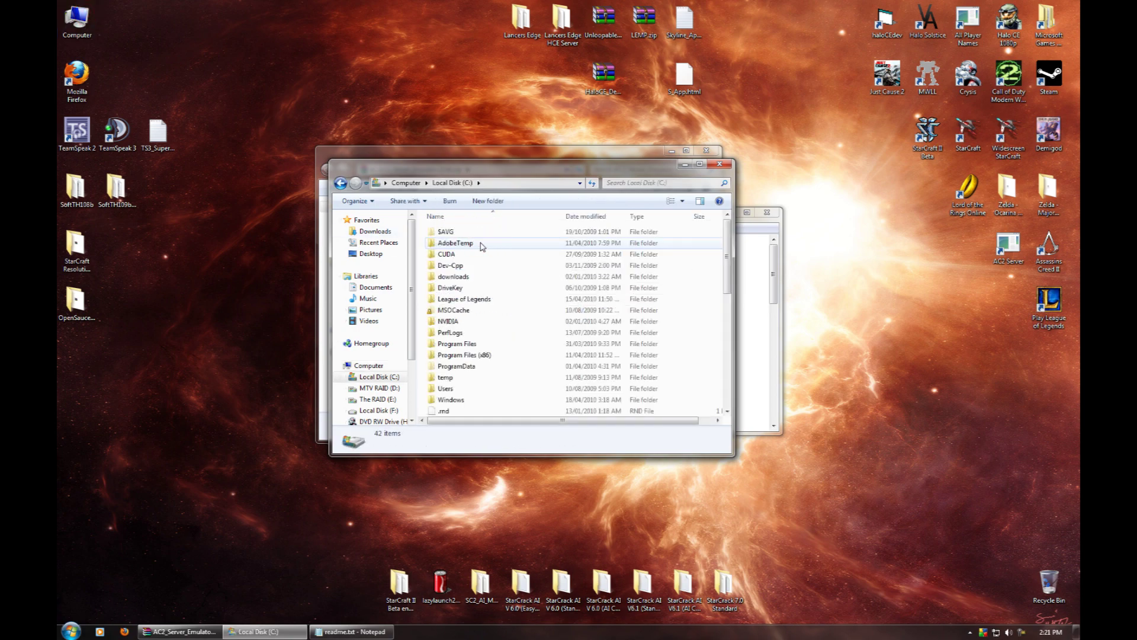
pyautogui.doubleClick(461, 399)
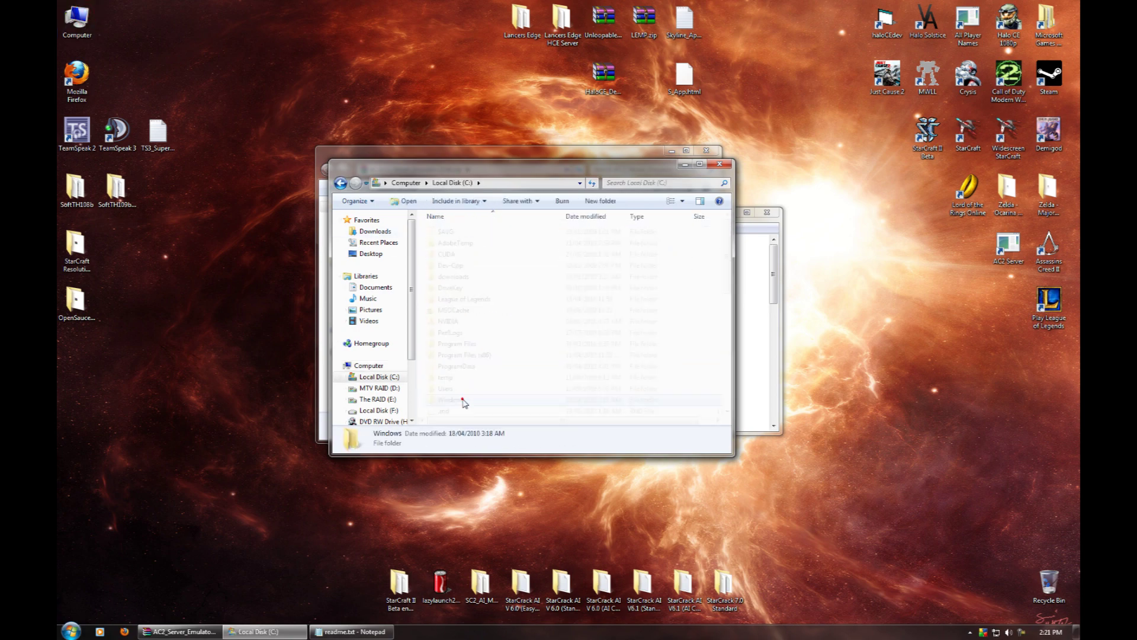
pyautogui.scroll(-20, 465, 403)
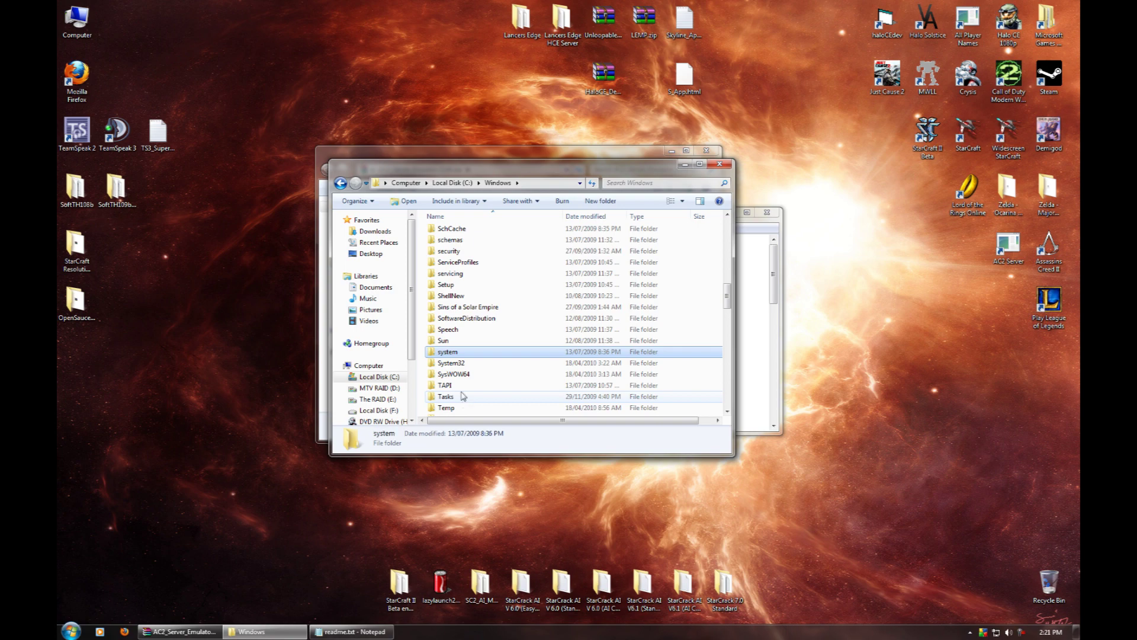
pyautogui.doubleClick(462, 363)
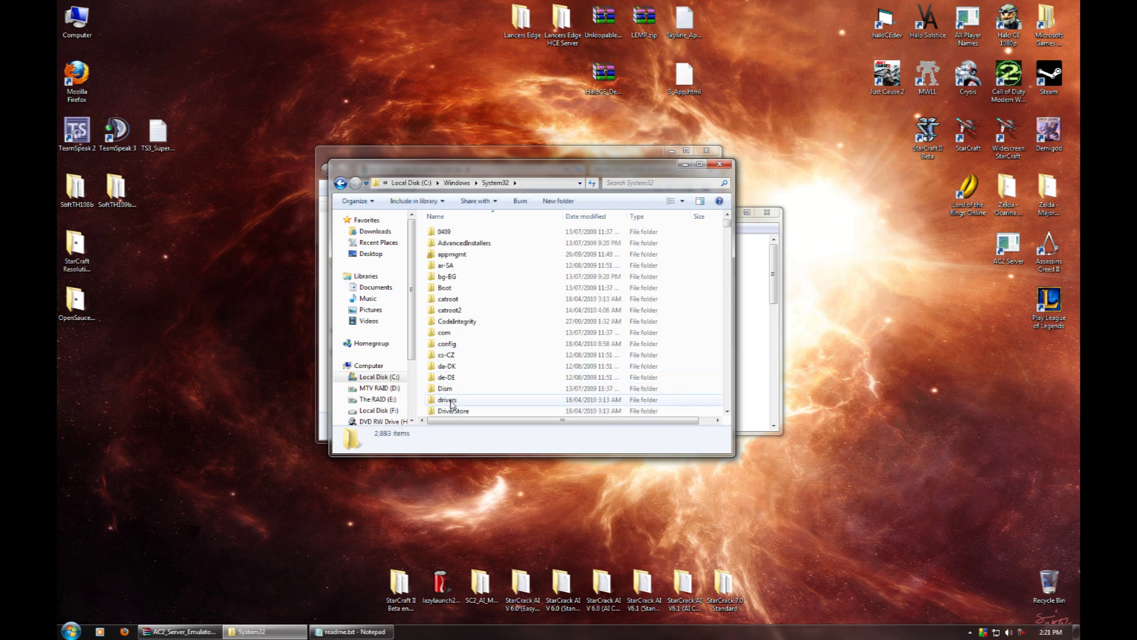
pyautogui.click(453, 399)
pyautogui.doubleClick(451, 399)
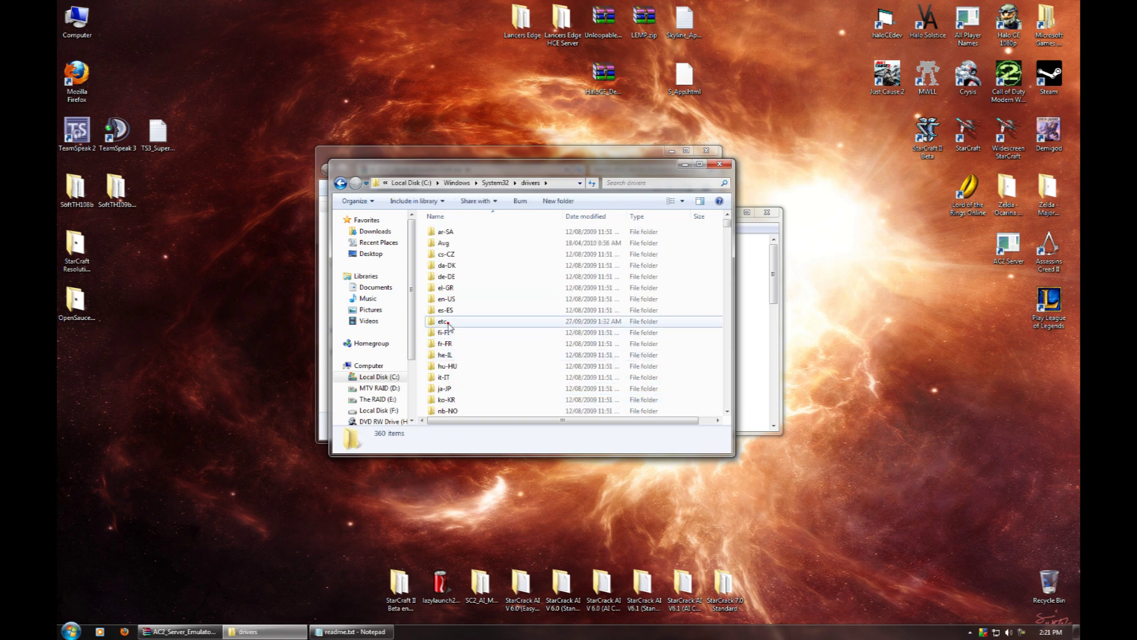
pyautogui.click(443, 323)
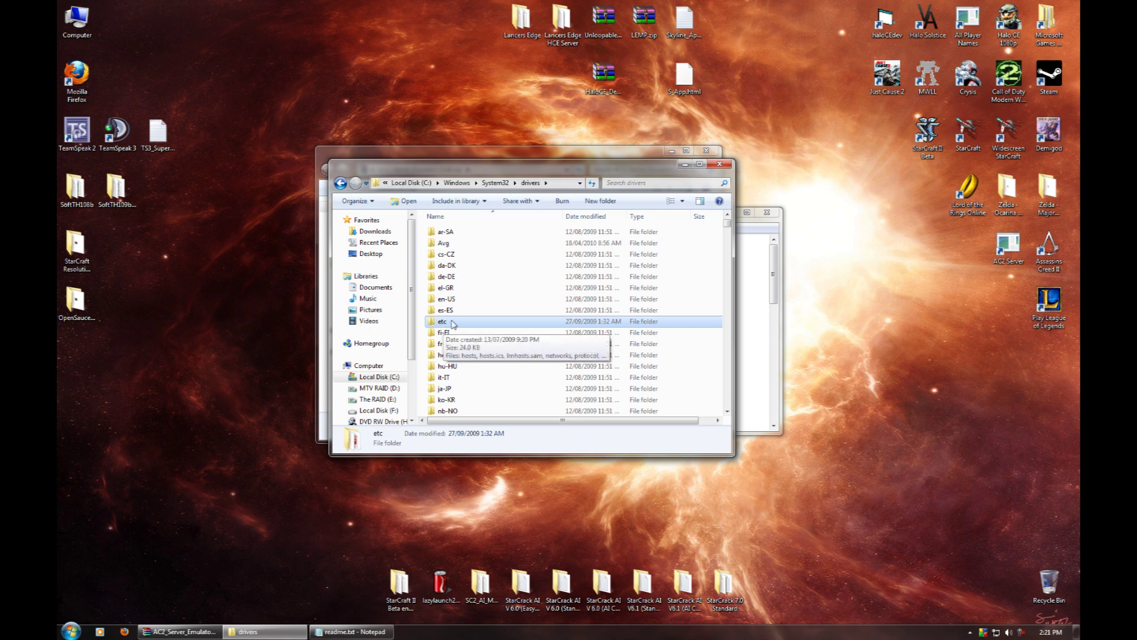
pyautogui.doubleClick(454, 323)
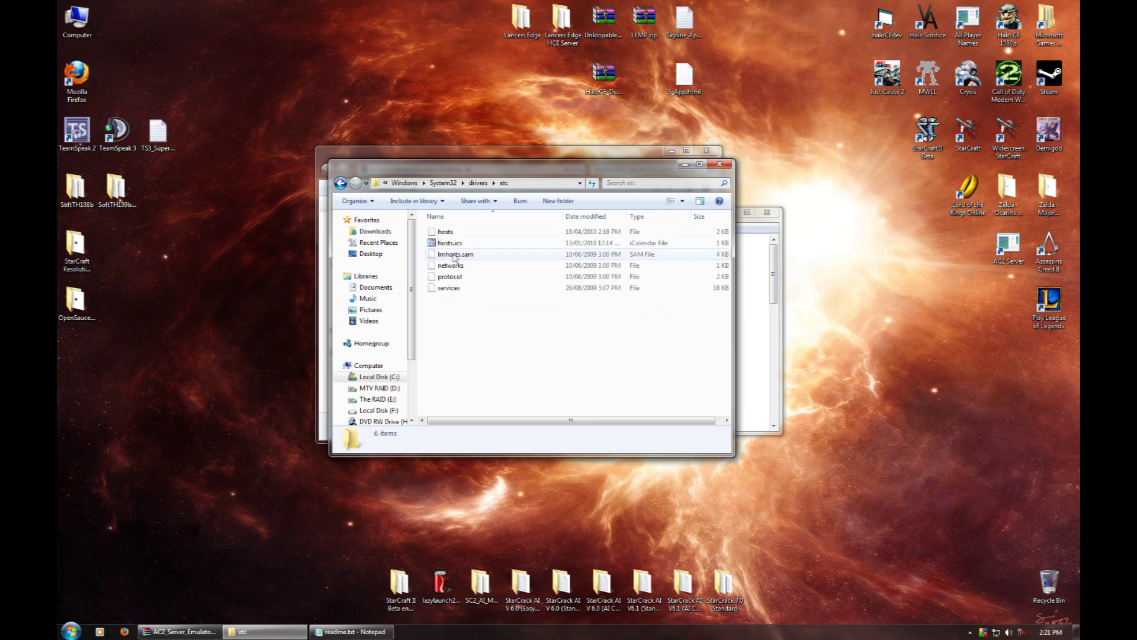
pyautogui.click(445, 232)
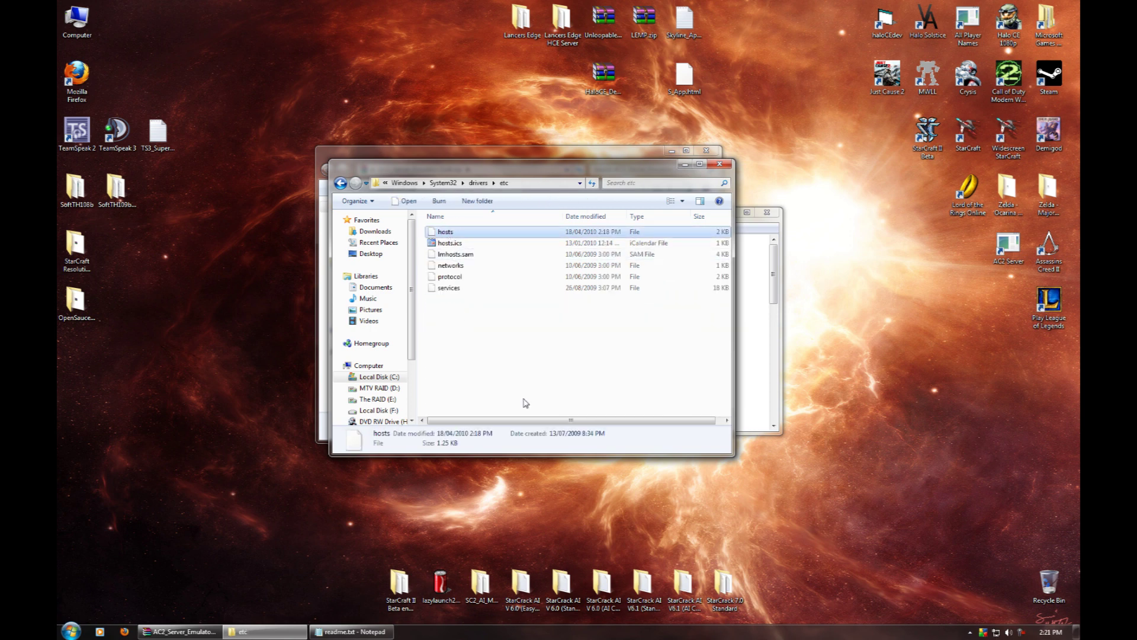
# - Choose to open hosts with another program and browse for the program file
pyautogui.rightClick(447, 233)
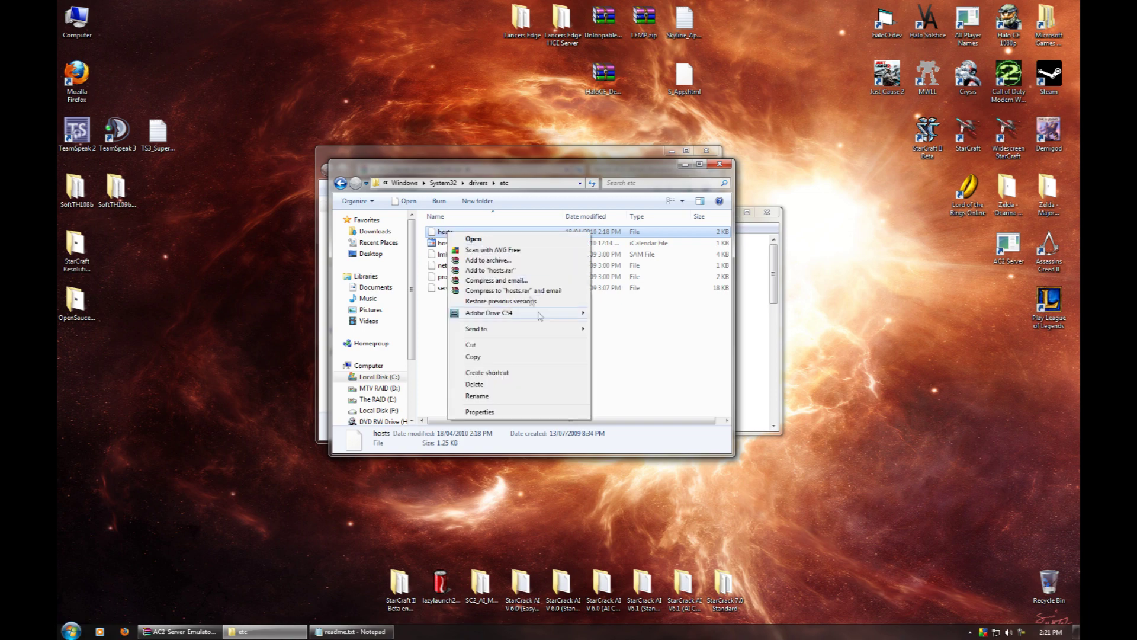
pyautogui.click(489, 239)
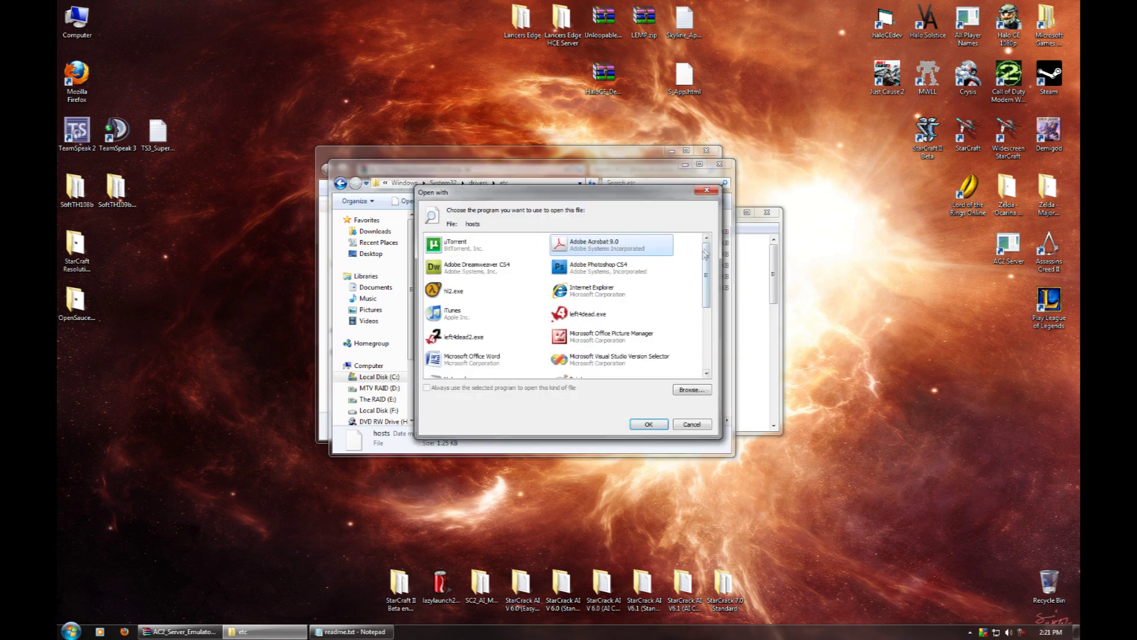
pyautogui.moveTo(706, 252); pyautogui.dragTo(696, 347)
pyautogui.click(493, 367)
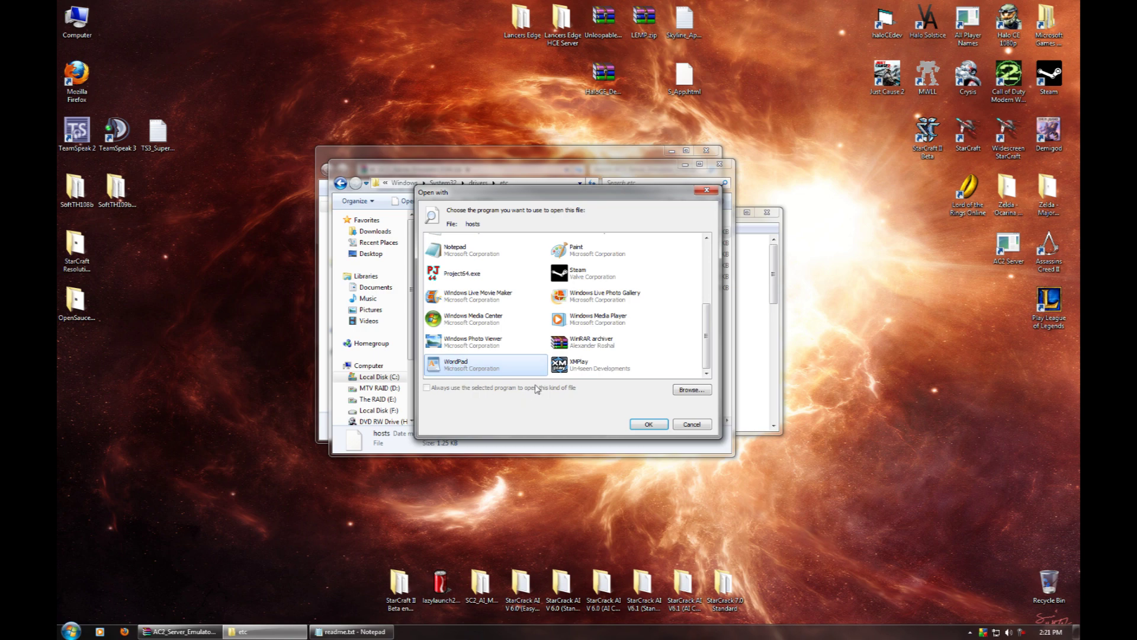
pyautogui.click(695, 390)
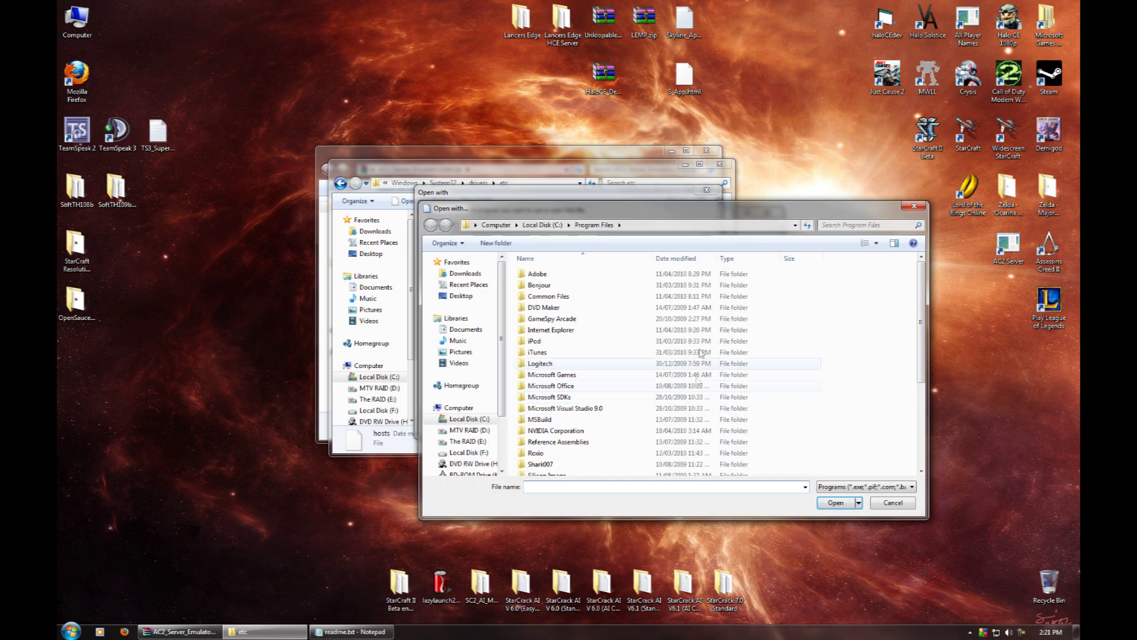
# - Pick C:\Program Files\Windows NT\Accessories\wordpad.exe and open hosts in WordPad
pyautogui.click(497, 225)
pyautogui.doubleClick(588, 287)
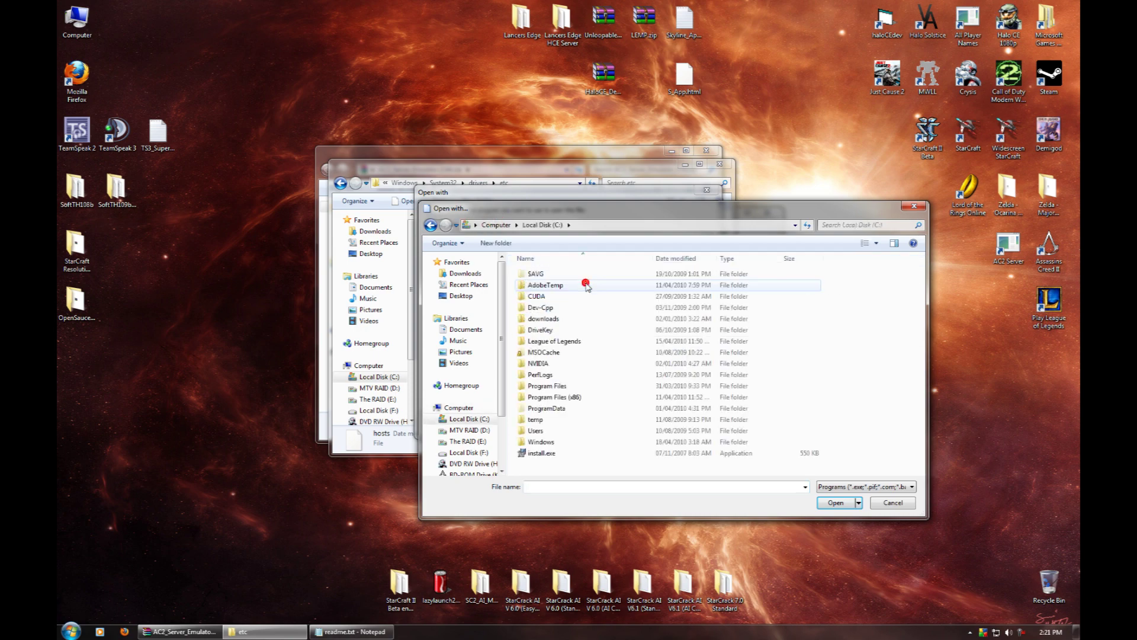
pyautogui.doubleClick(568, 385)
pyautogui.scroll(-4, 569, 385)
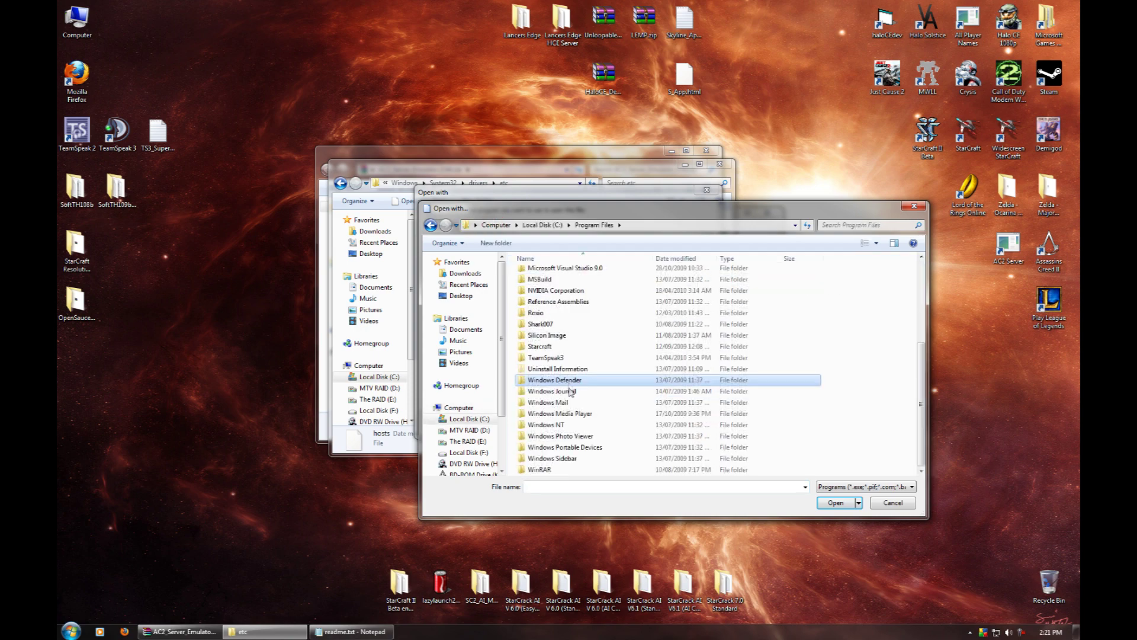
pyautogui.doubleClick(561, 421)
pyautogui.doubleClick(544, 274)
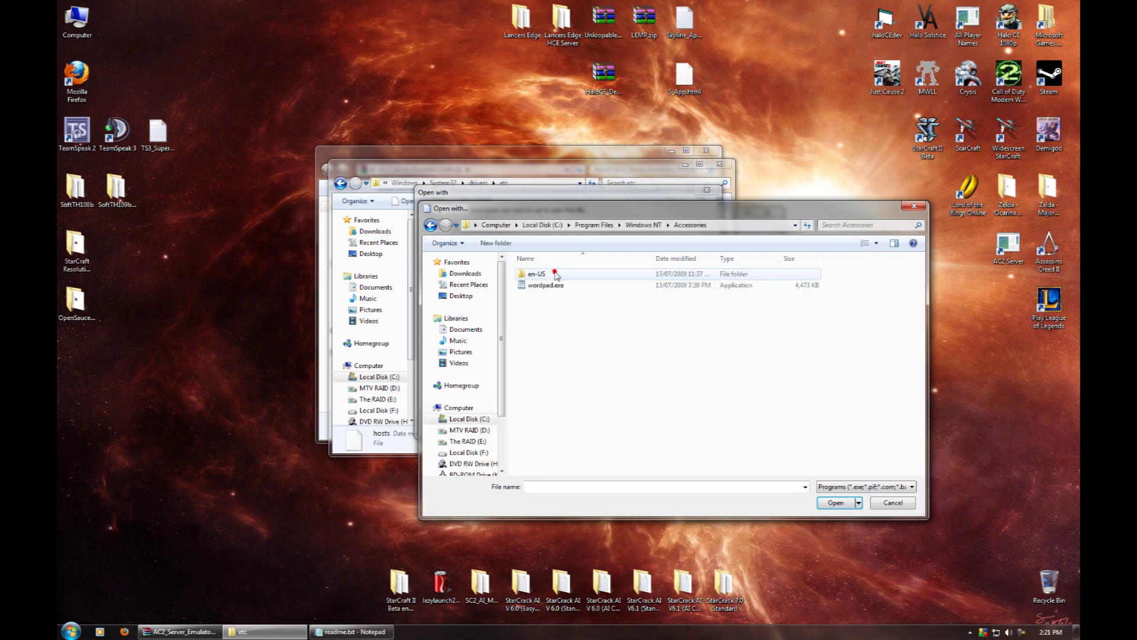
pyautogui.click(556, 287)
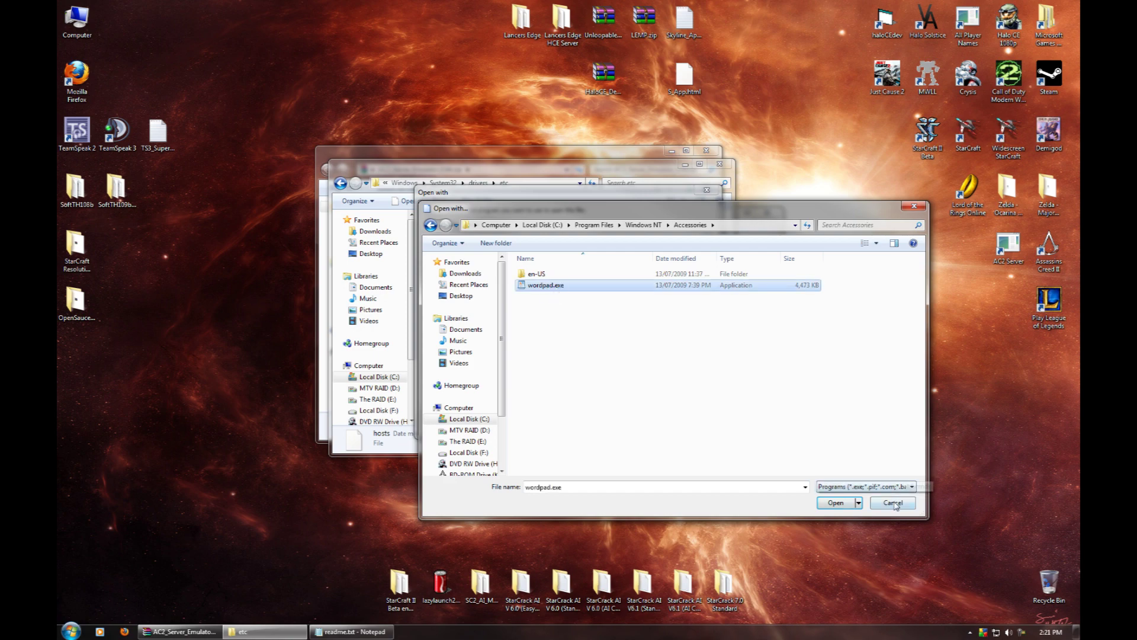
pyautogui.click(836, 502)
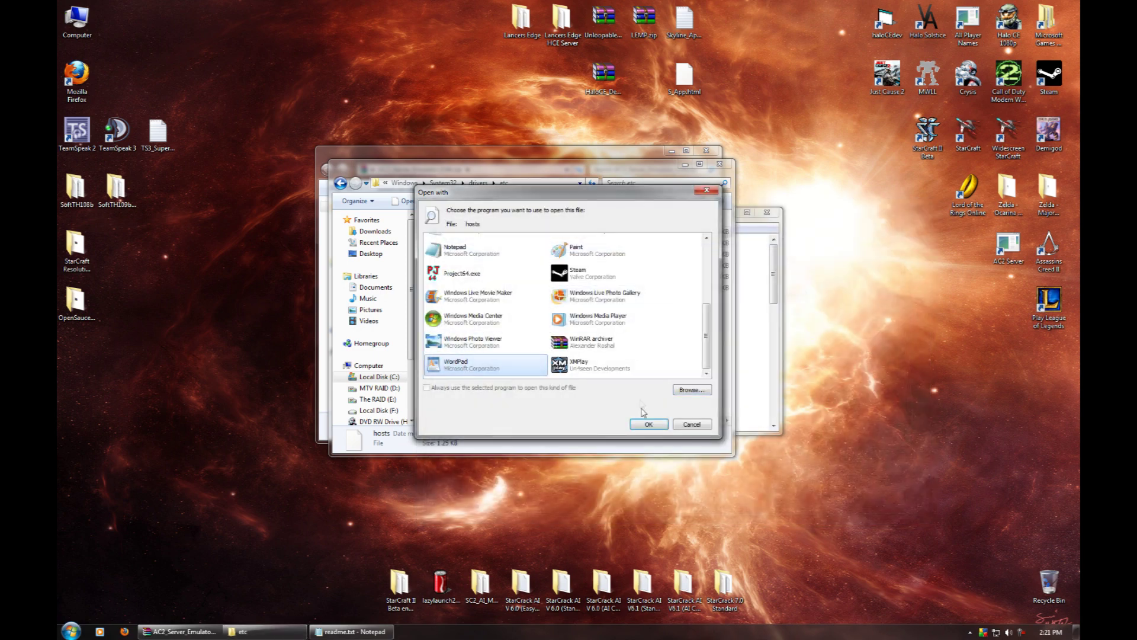
pyautogui.click(649, 425)
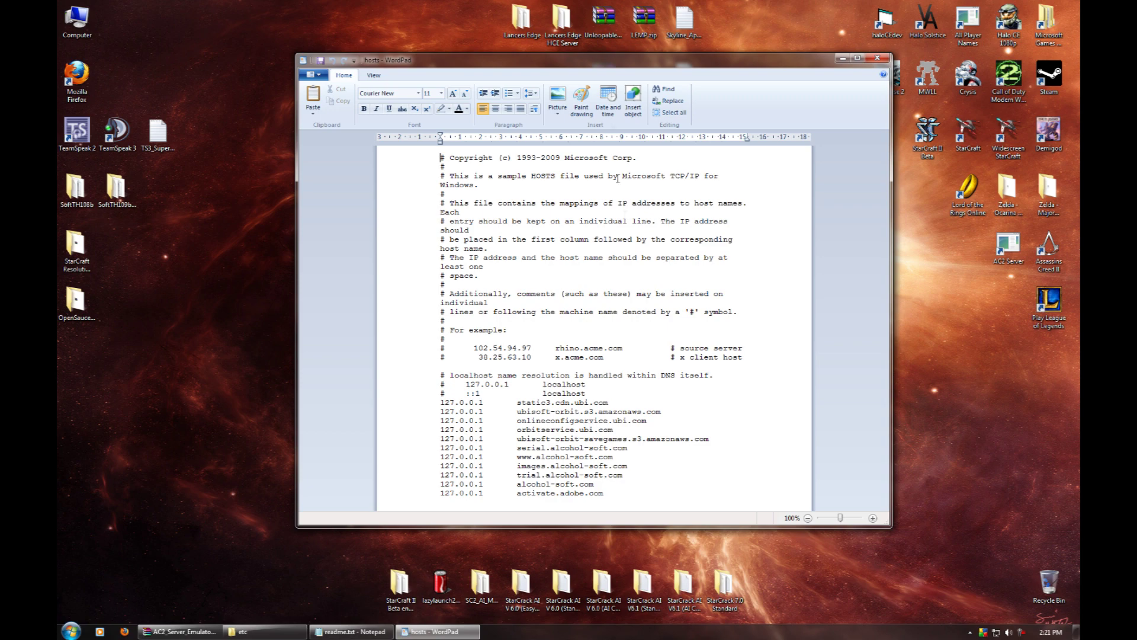
# - Replace the eleven 127.0.0.1 entries with the pasted five, then undo back to the original list
pyautogui.moveTo(623, 59); pyautogui.dragTo(530, 42)
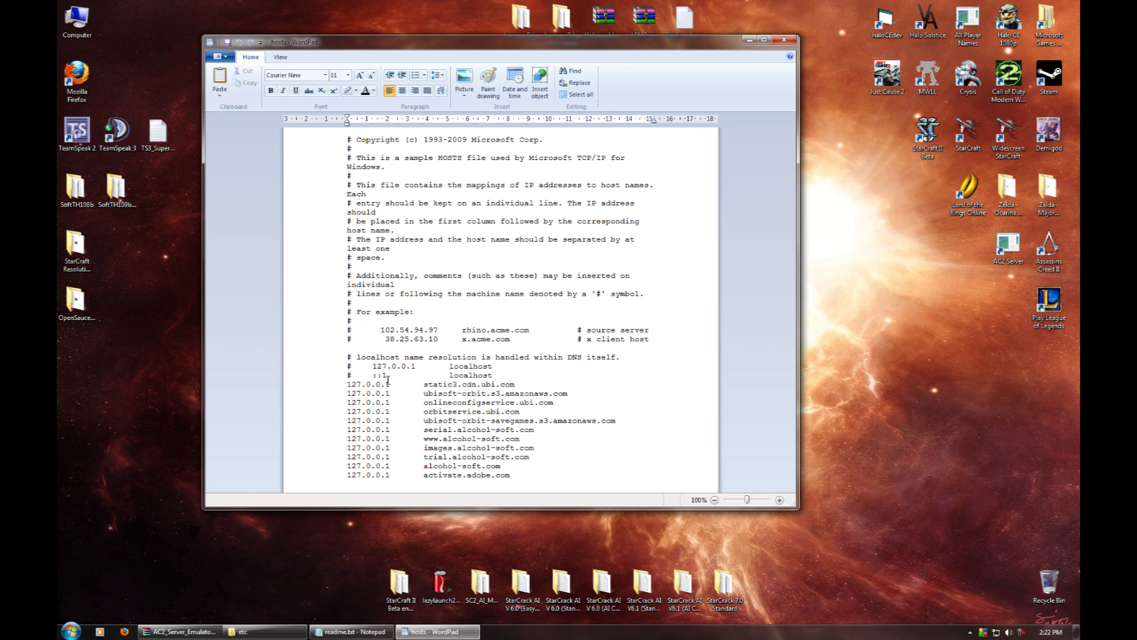
pyautogui.moveTo(348, 384); pyautogui.dragTo(561, 497)
pyautogui.press('Delete')
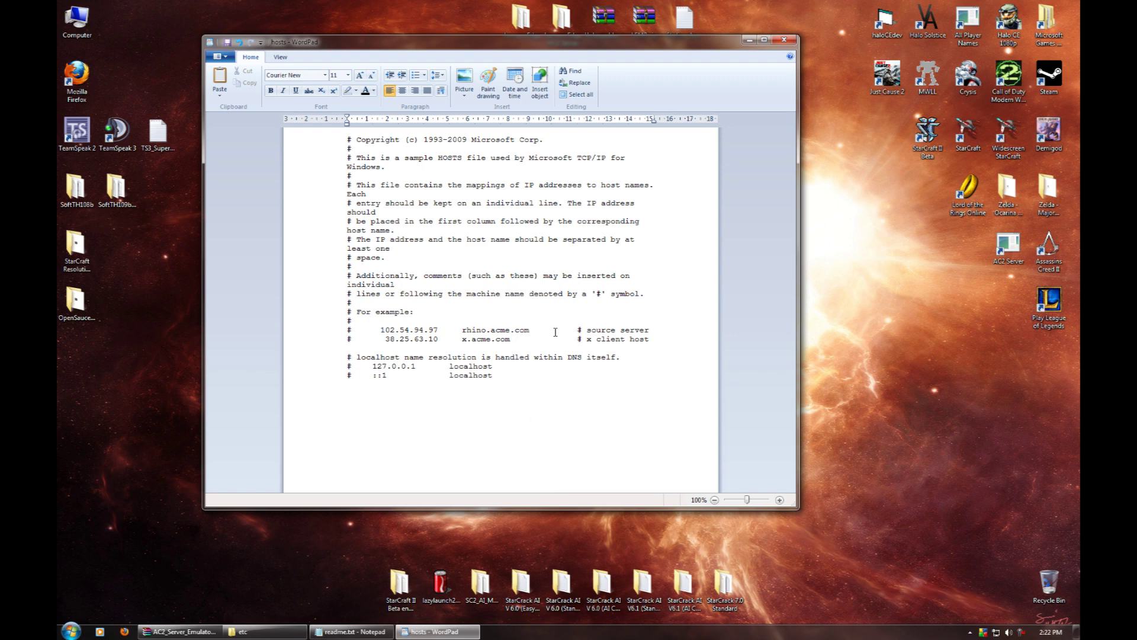
pyautogui.write('127.0.0.1\tstatic3.cdn.ubi.com 127.0.0.1\tubisoft-orbit.s3.amazonaws.com 127.0.0.1\tonlineconfigservice.ubi.com 127.0.0.1\torbitservice.ubi.com 127.0.0.1\tubisoft-orbit-savegames.s3.amazonaws.com')
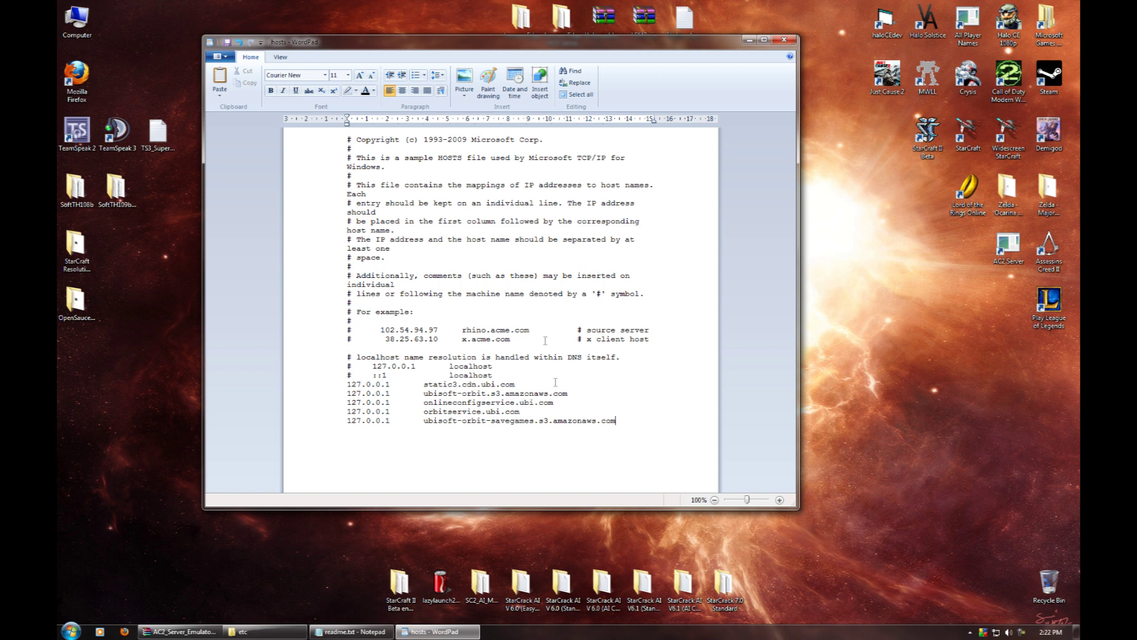
pyautogui.hotkey('ctrl', 'z')
pyautogui.hotkey('ctrl', 'z')
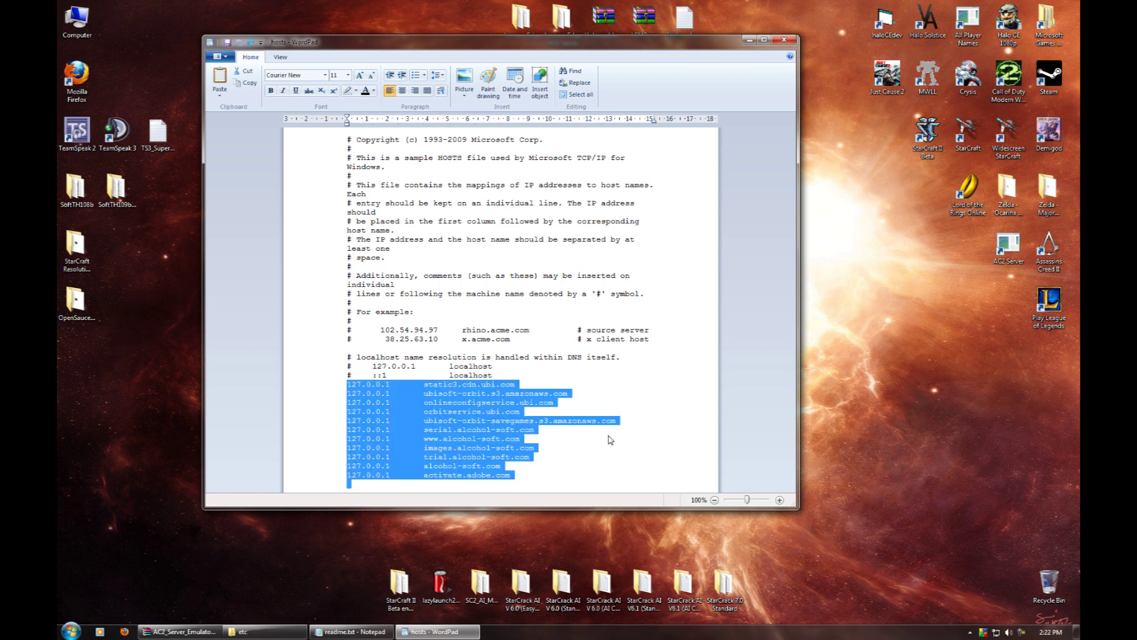
pyautogui.click(486, 488)
# - Select the five Ubisoft host entries, then clear the selection
pyautogui.click(524, 473)
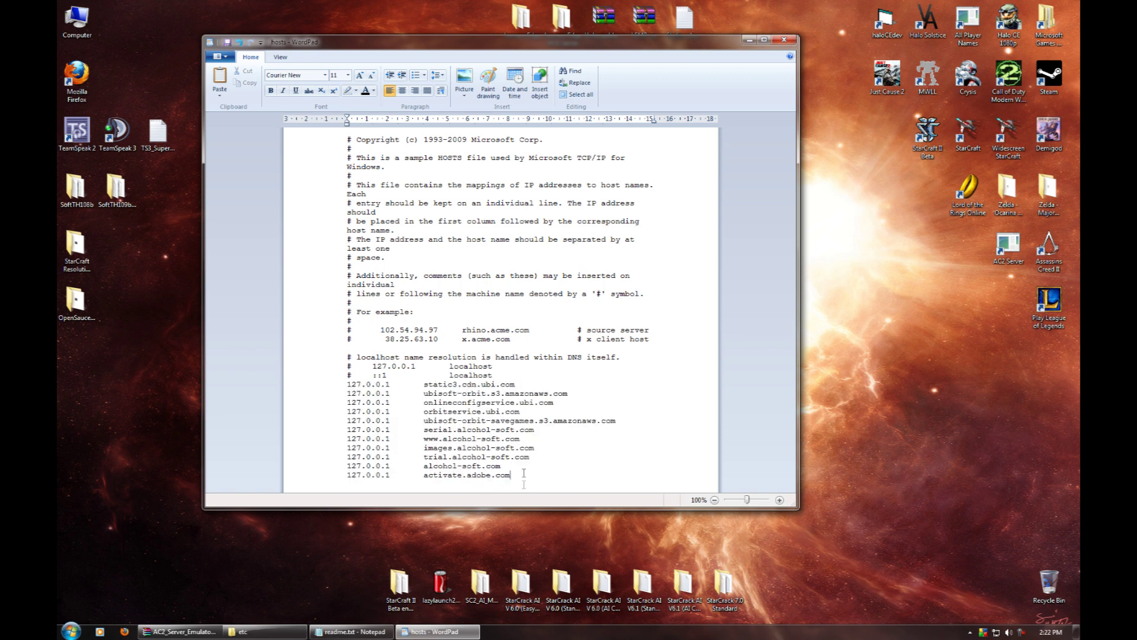
pyautogui.moveTo(511, 474); pyautogui.dragTo(315, 433)
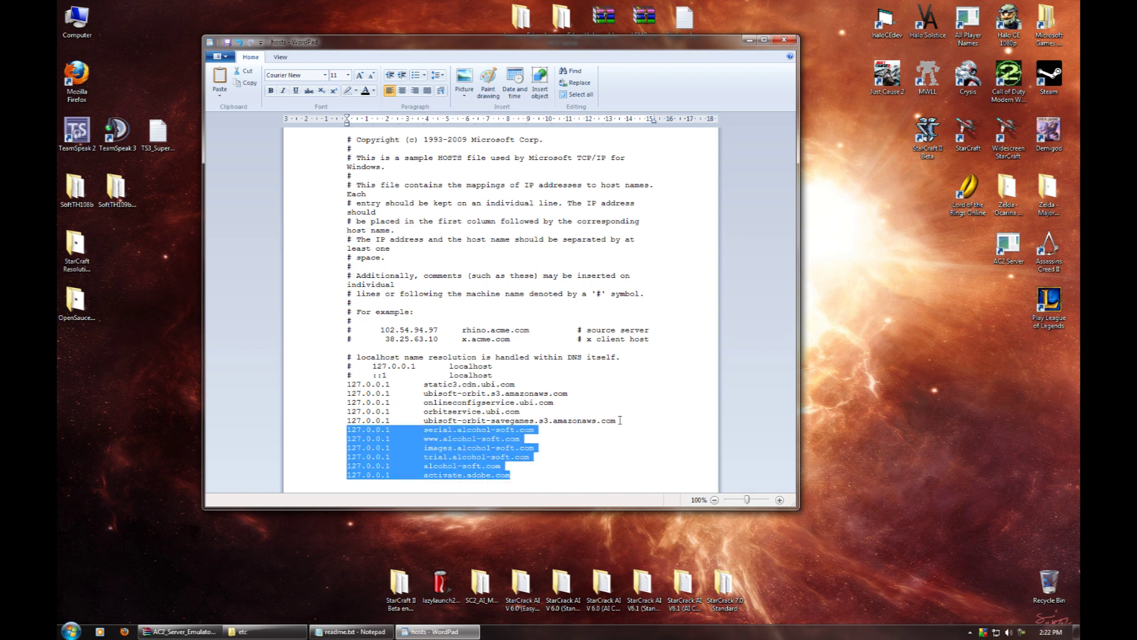
pyautogui.moveTo(620, 420); pyautogui.dragTo(344, 385)
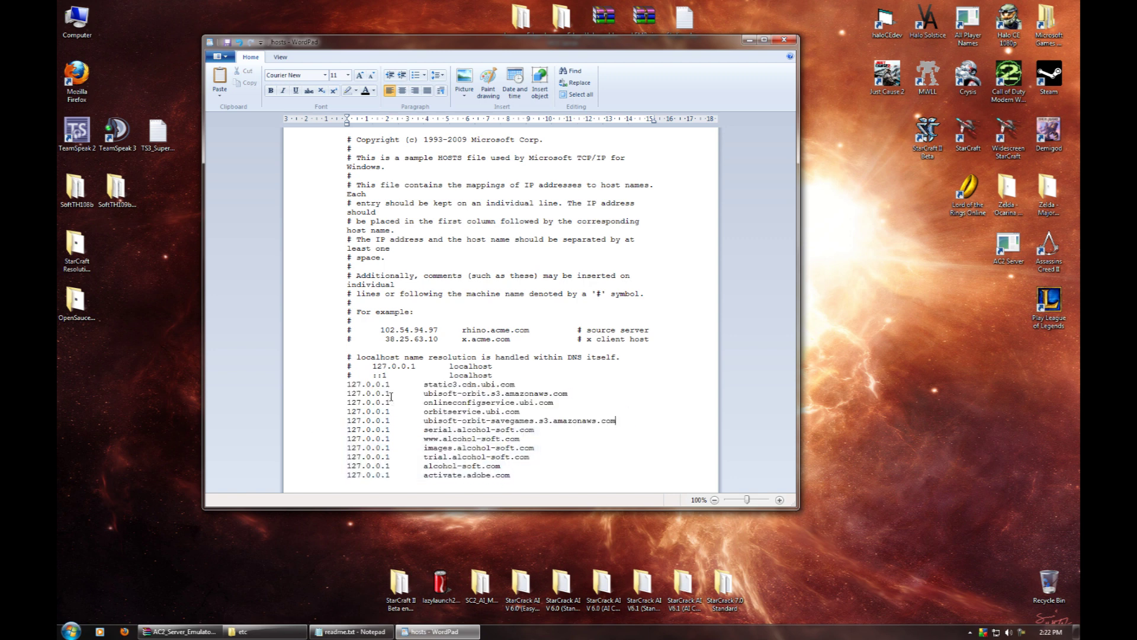
pyautogui.hotkey('shift', 'Up')
pyautogui.hotkey('shift', 'Up')
pyautogui.hotkey('shift', 'Up')
pyautogui.hotkey('shift', 'Up')
pyautogui.hotkey('shift', 'Home')
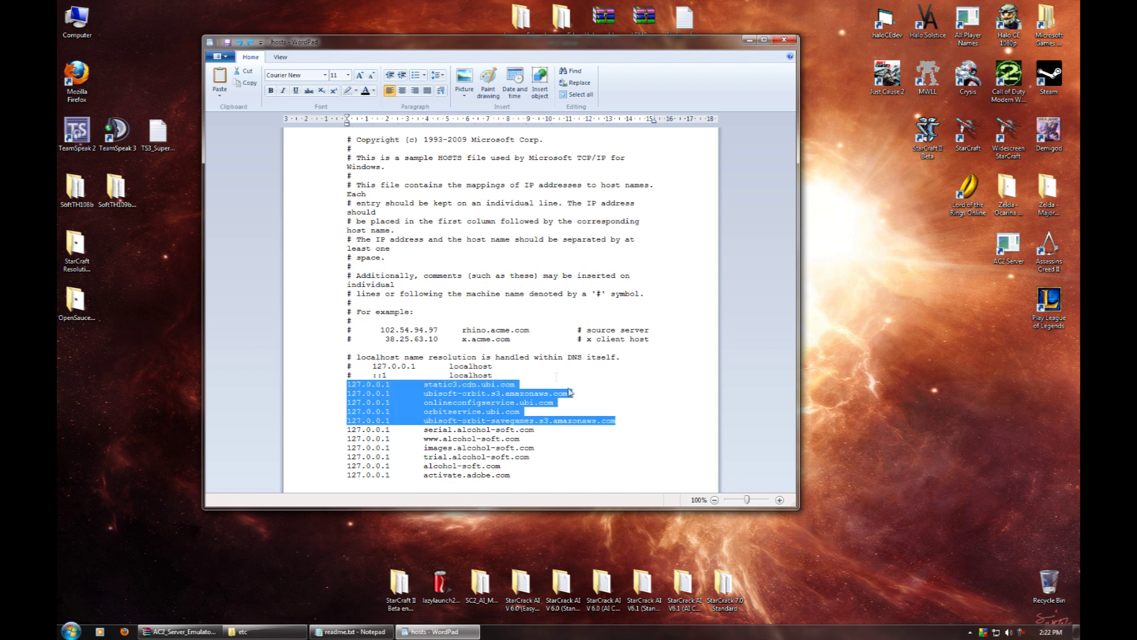
pyautogui.rightClick(461, 400)
pyautogui.click(487, 427)
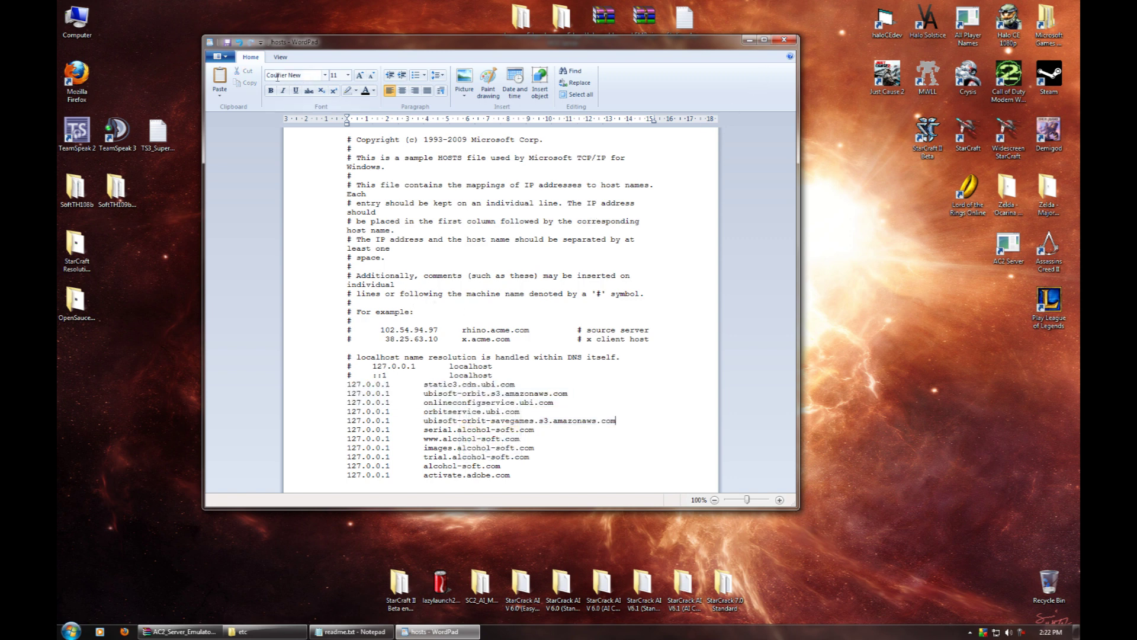
# - Close the hosts file in WordPad and the etc folder window, moving the readme aside
pyautogui.click(783, 39)
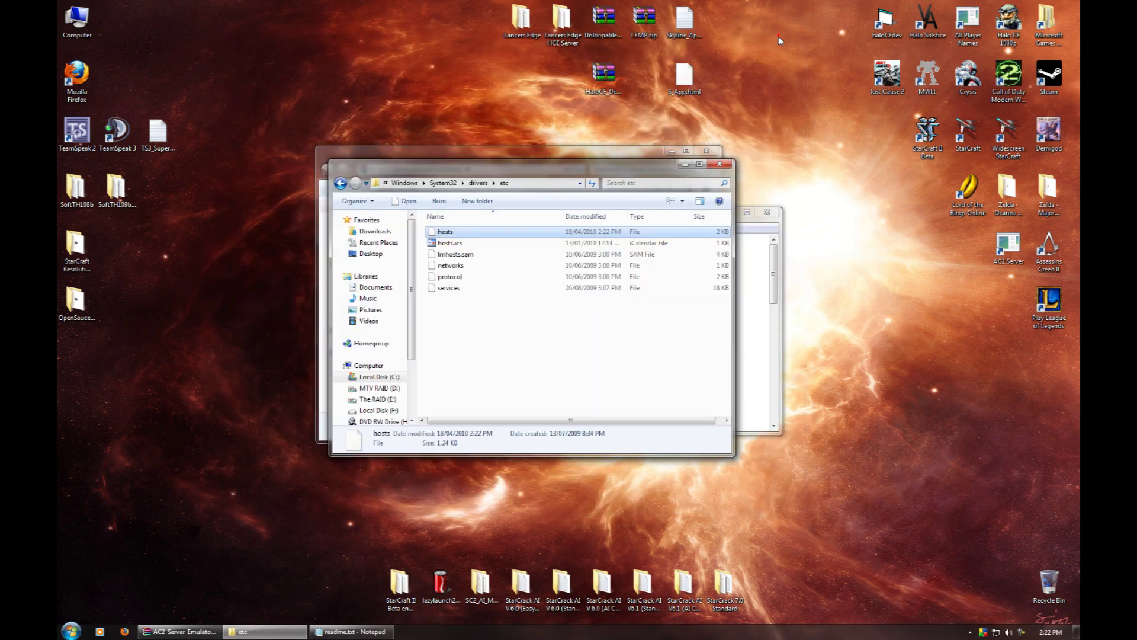
pyautogui.click(719, 163)
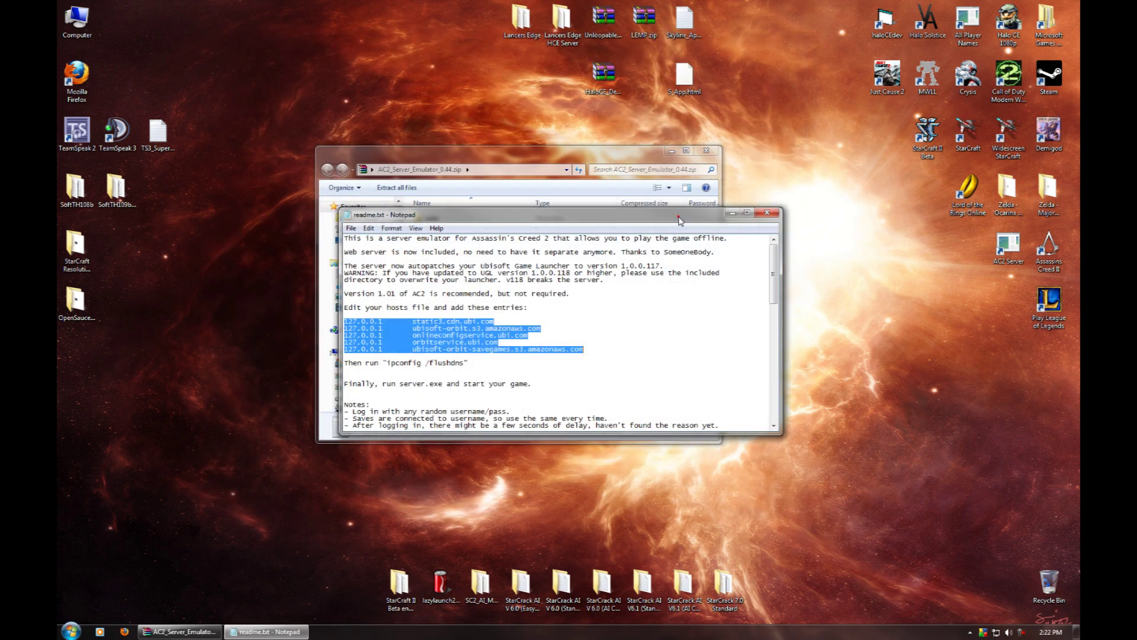
pyautogui.moveTo(687, 216); pyautogui.dragTo(743, 233)
# - Launch cmd from the Run box, run ipconfig /flushdns, and close the console
pyautogui.click(71, 630)
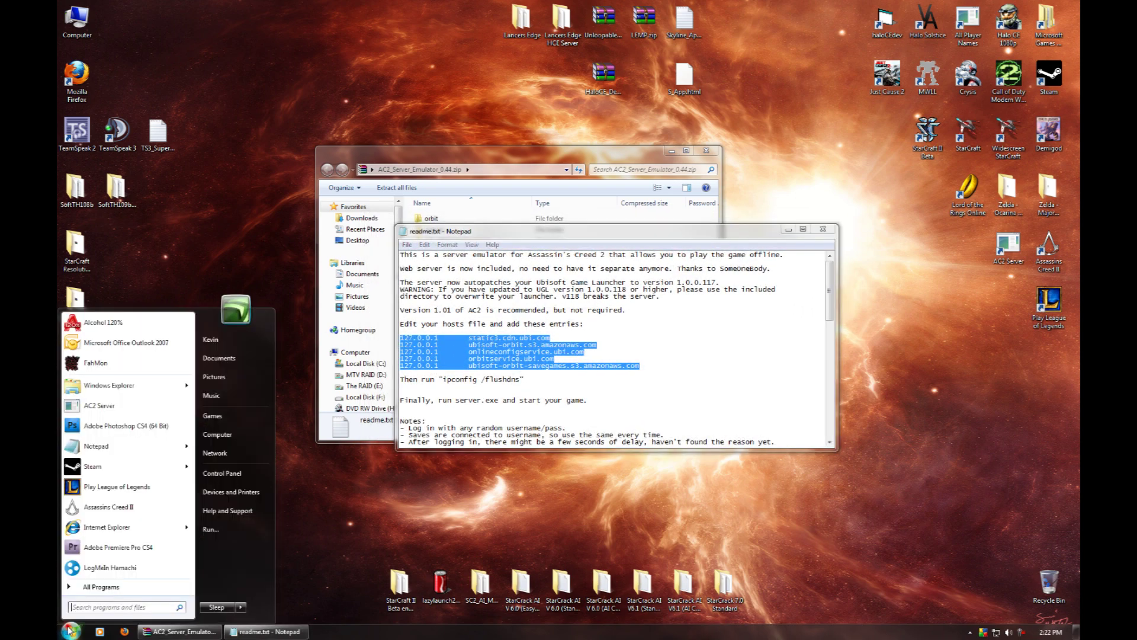
pyautogui.click(217, 531)
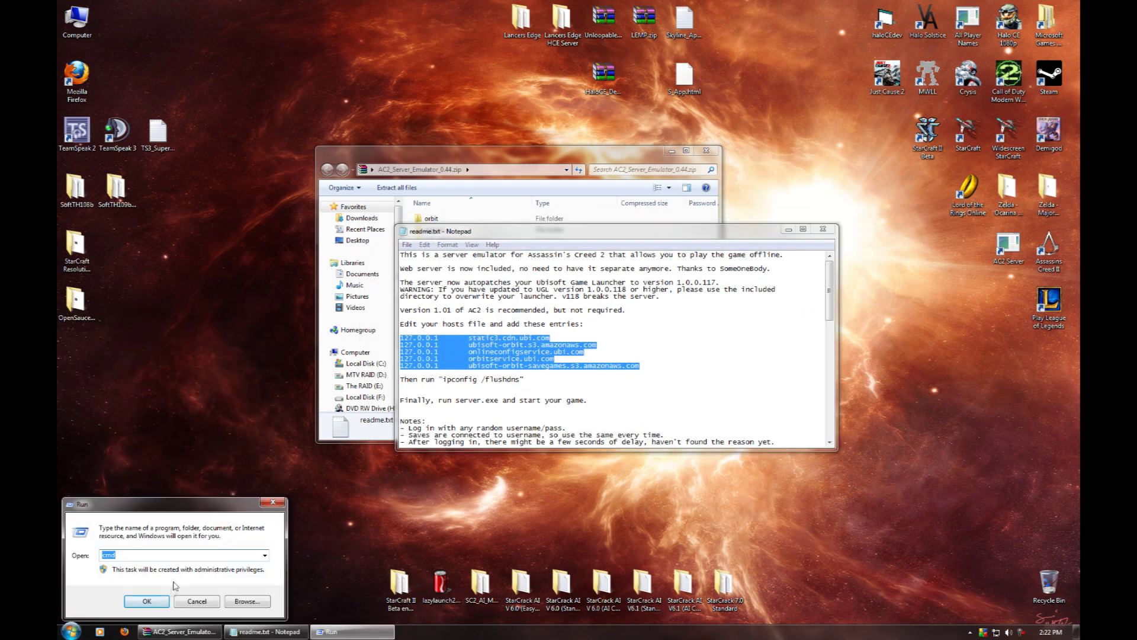
pyautogui.click(147, 601)
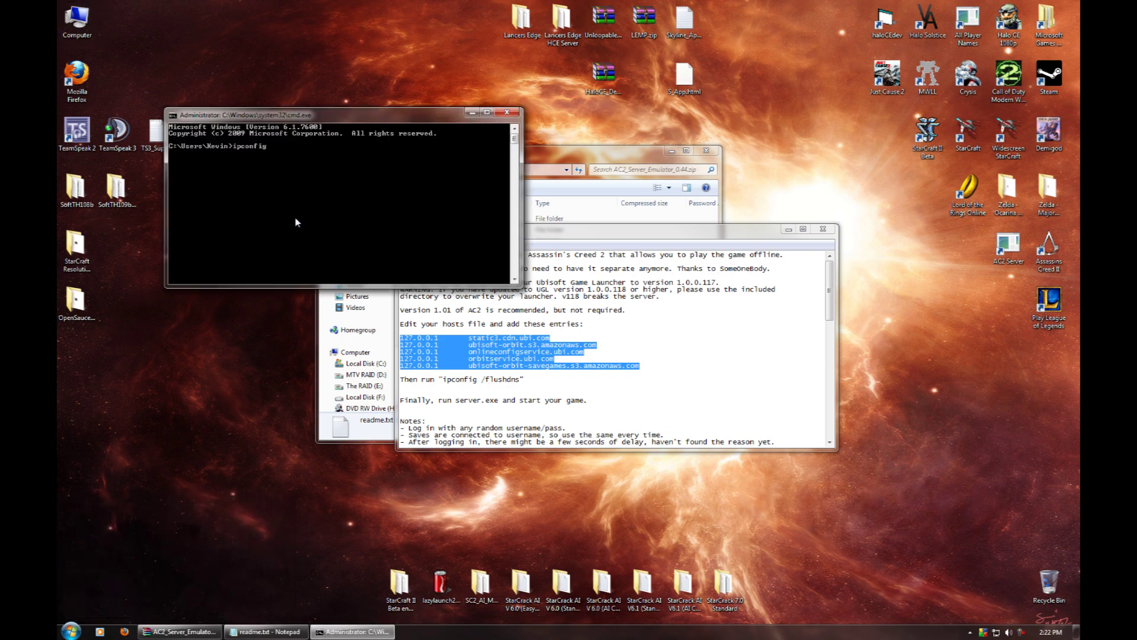
pyautogui.write('ipconfig /flushdns')
pyautogui.press('Return')
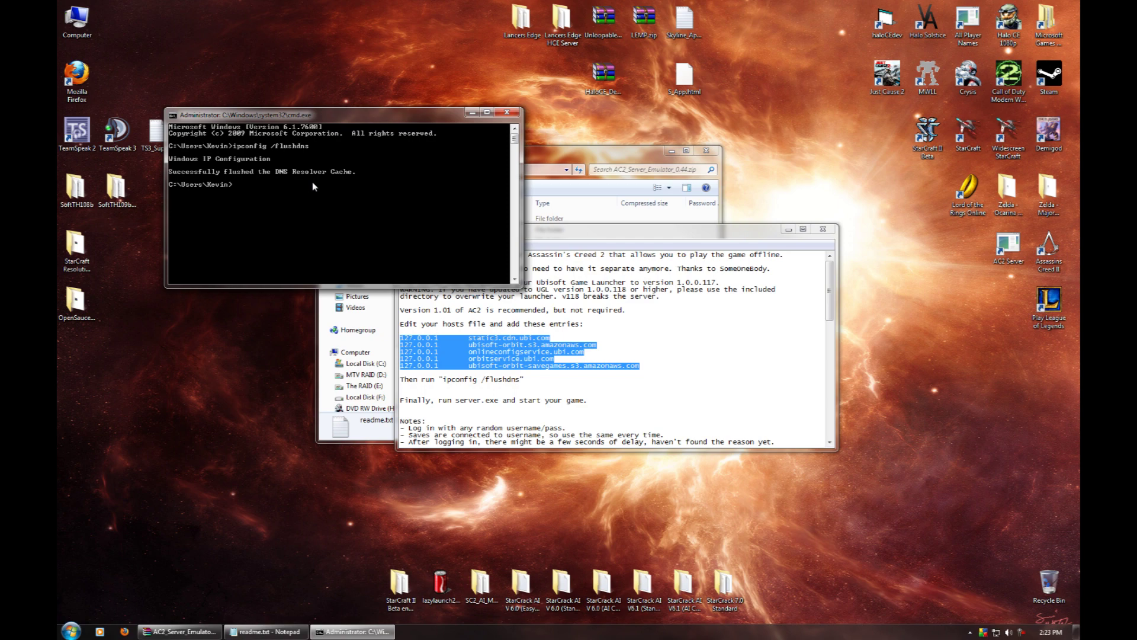
pyautogui.click(508, 114)
# - Scroll through the readme and close Notepad
pyautogui.click(670, 389)
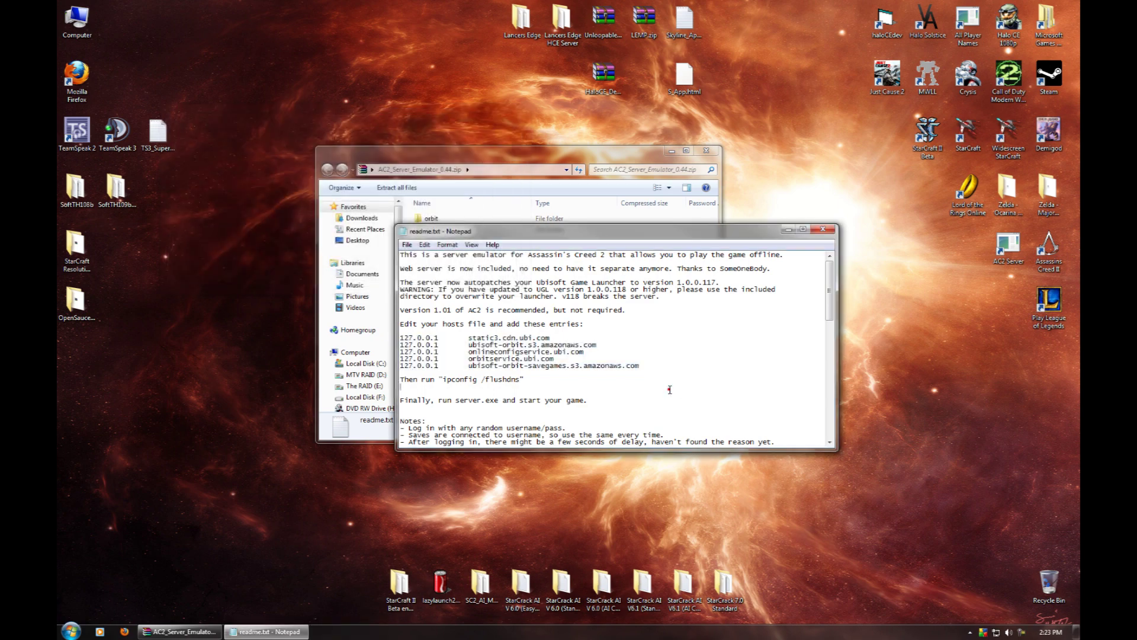
pyautogui.scroll(-1, 680, 348)
pyautogui.scroll(-9, 680, 348)
pyautogui.scroll(6, 680, 348)
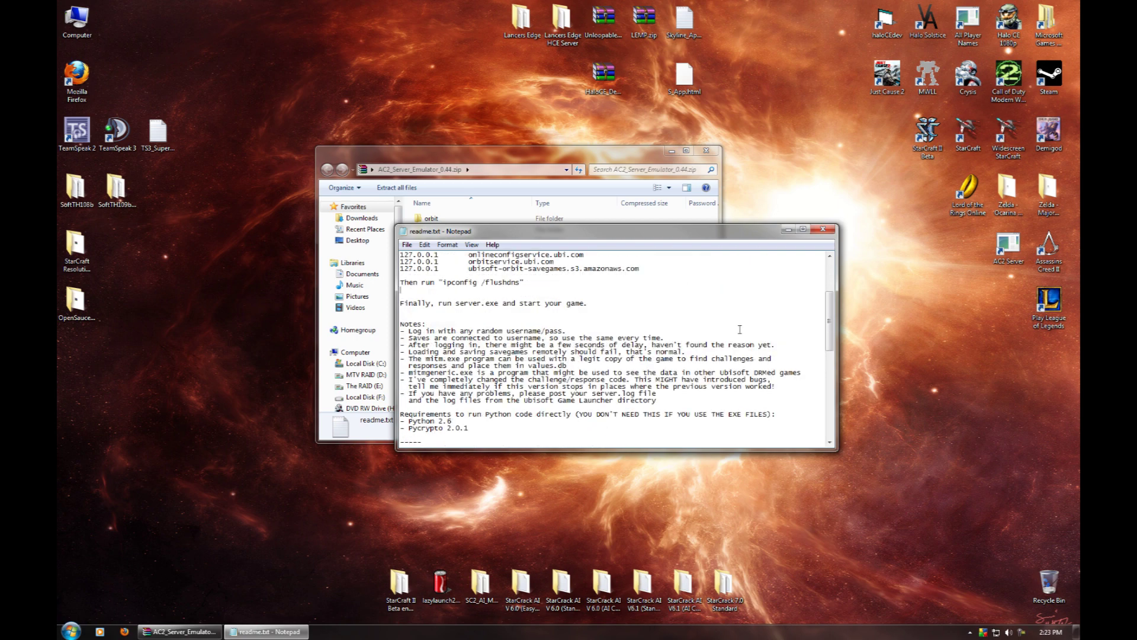
pyautogui.click(823, 230)
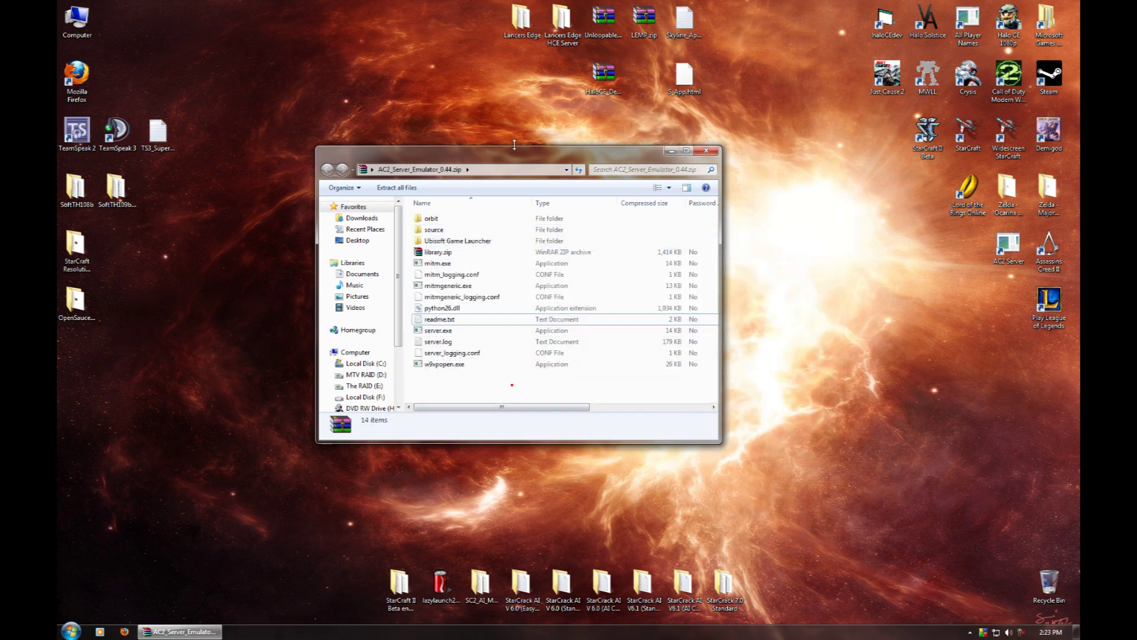
# - Select all 14 items in the AC2_Server_Emulator_0.44.zip window and copy them
pyautogui.moveTo(509, 145); pyautogui.dragTo(564, 176)
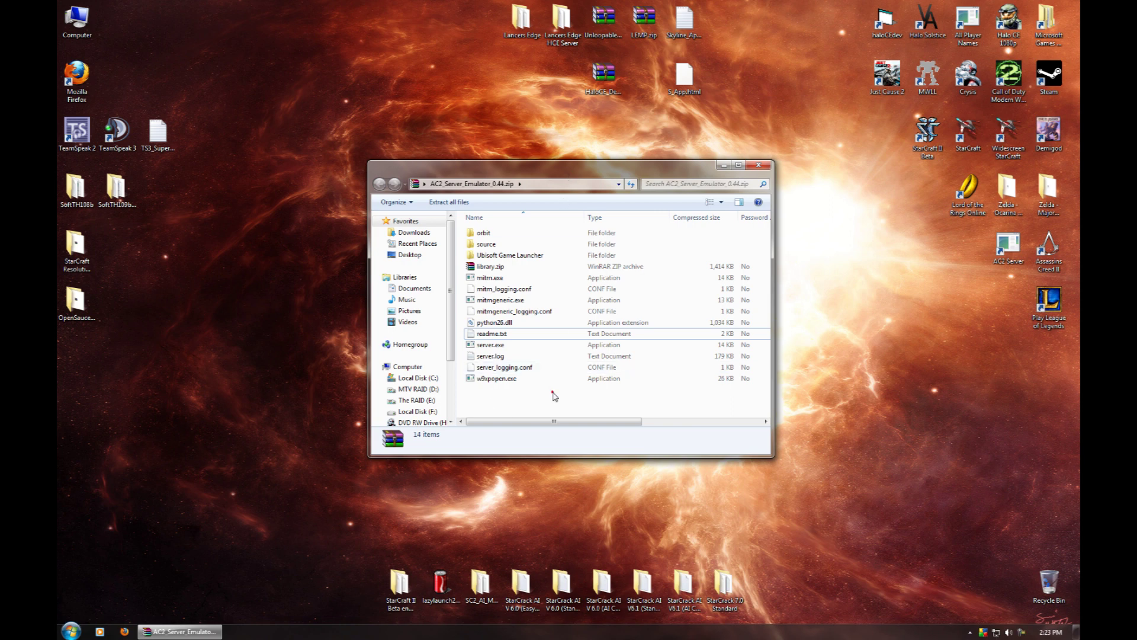
pyautogui.moveTo(554, 396); pyautogui.dragTo(481, 233)
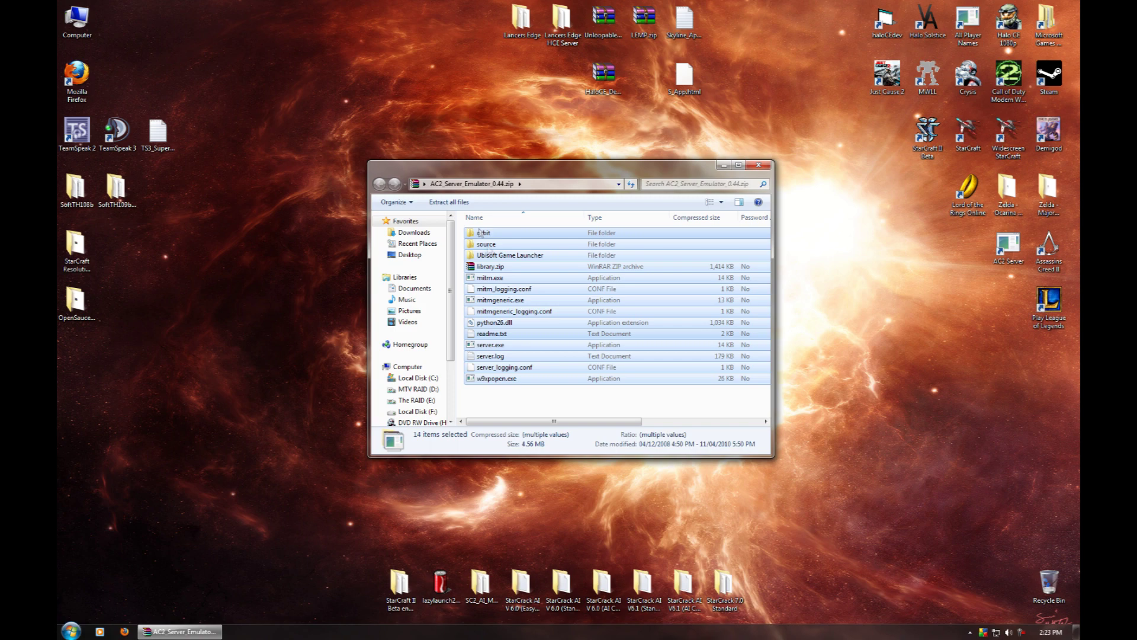
pyautogui.rightClick(480, 233)
pyautogui.click(533, 305)
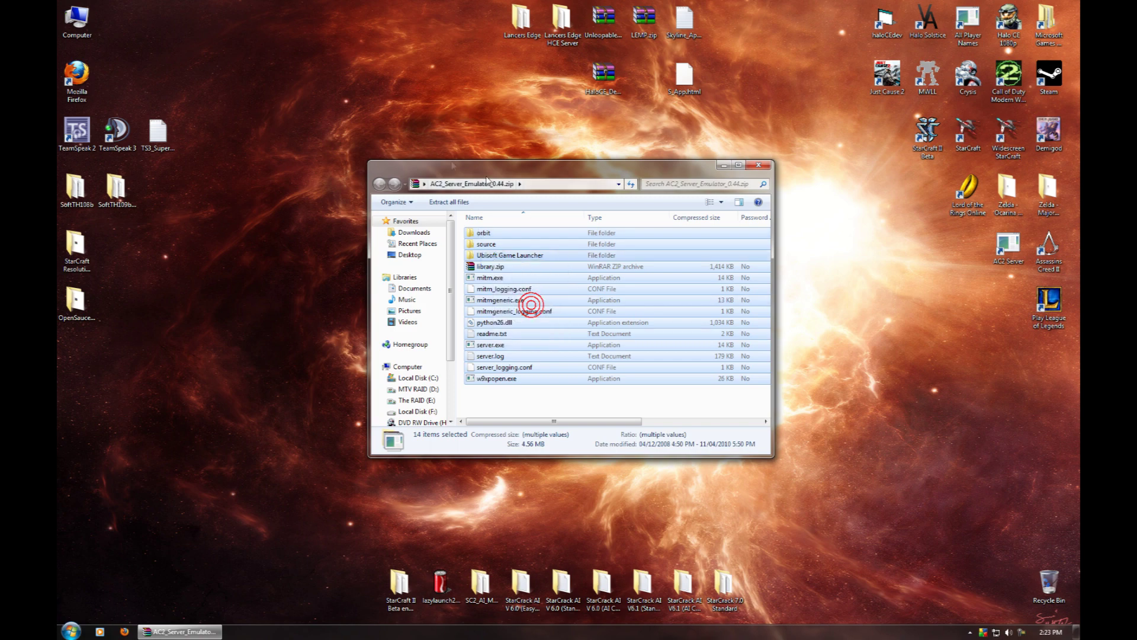
# - Browse to C:\Program Files (x86)\Ubisoft\Assassin's Creed II
pyautogui.doubleClick(77, 21)
pyautogui.doubleClick(521, 264)
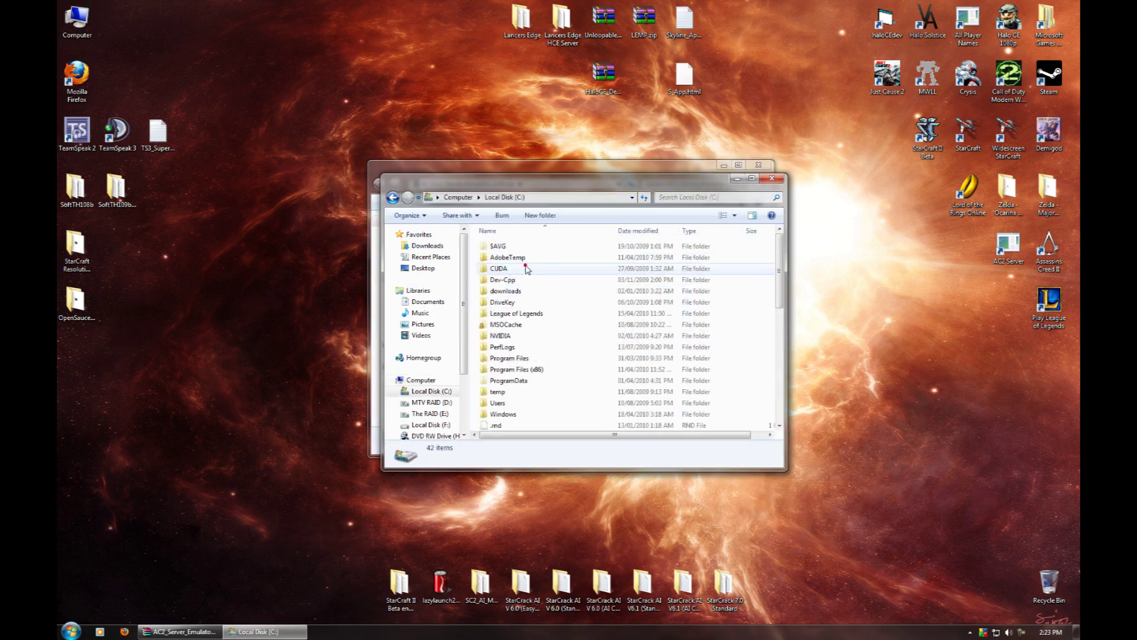
pyautogui.doubleClick(521, 369)
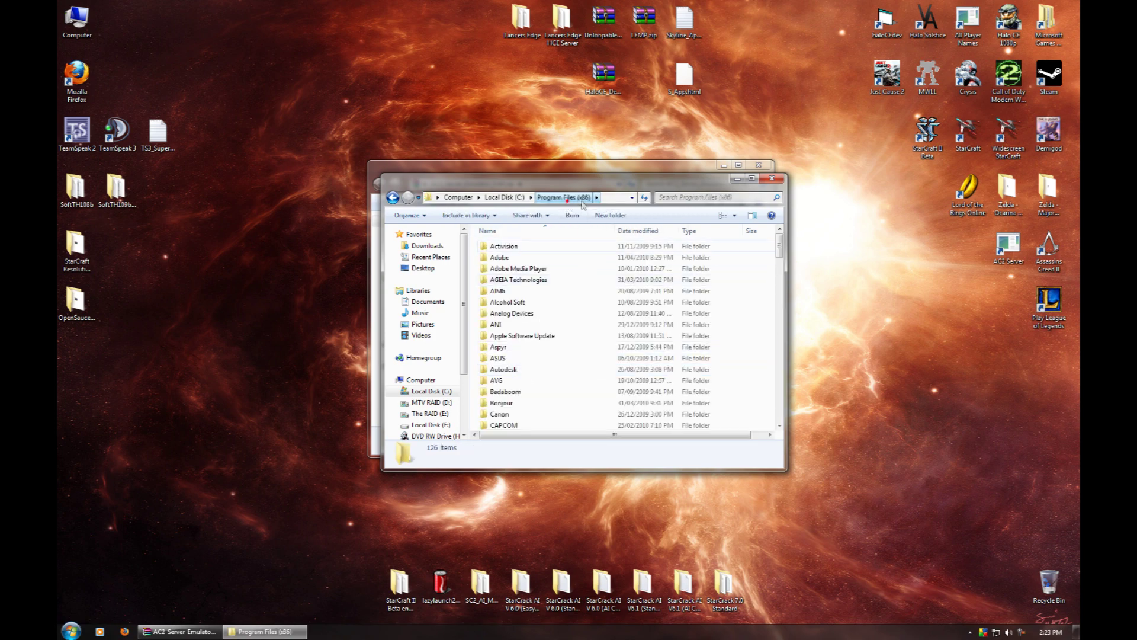
pyautogui.click(544, 342)
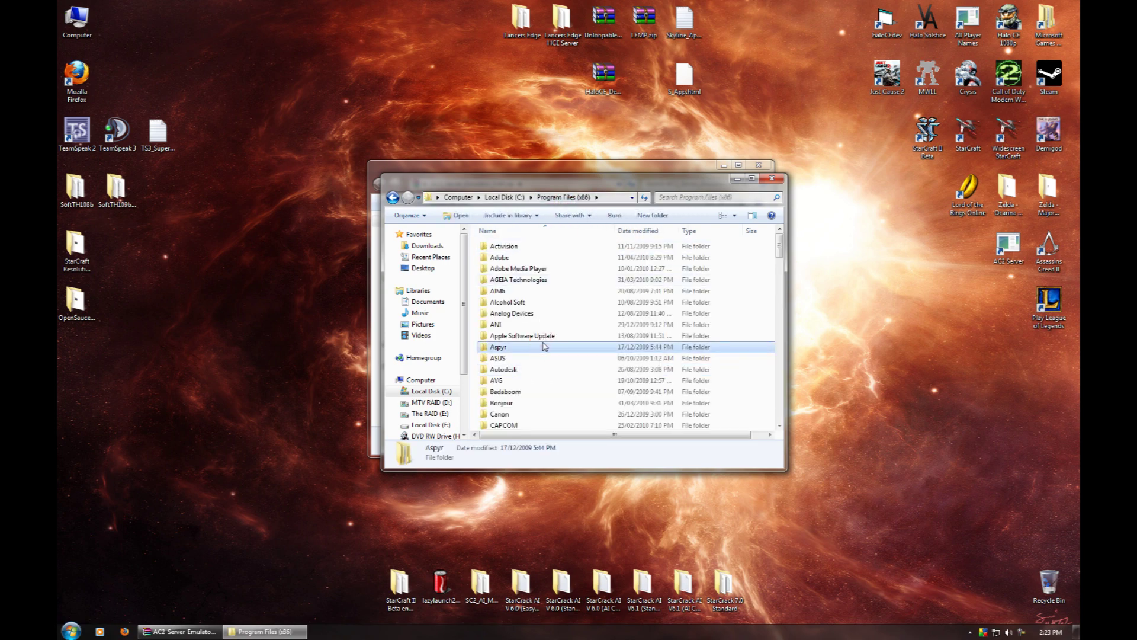
pyautogui.press('u')
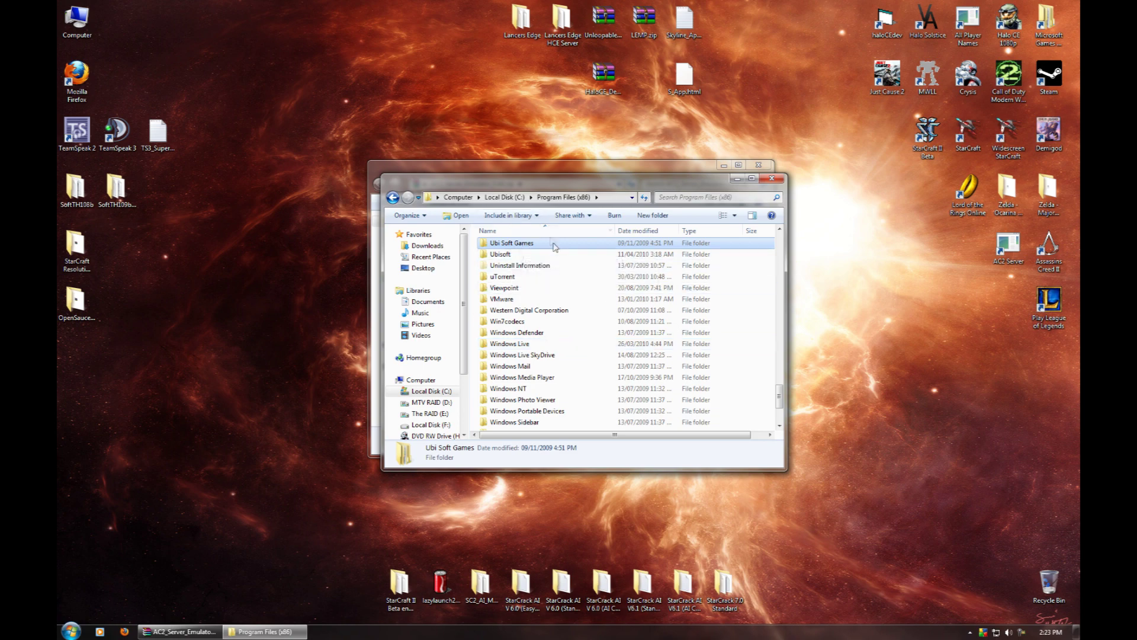
pyautogui.doubleClick(523, 244)
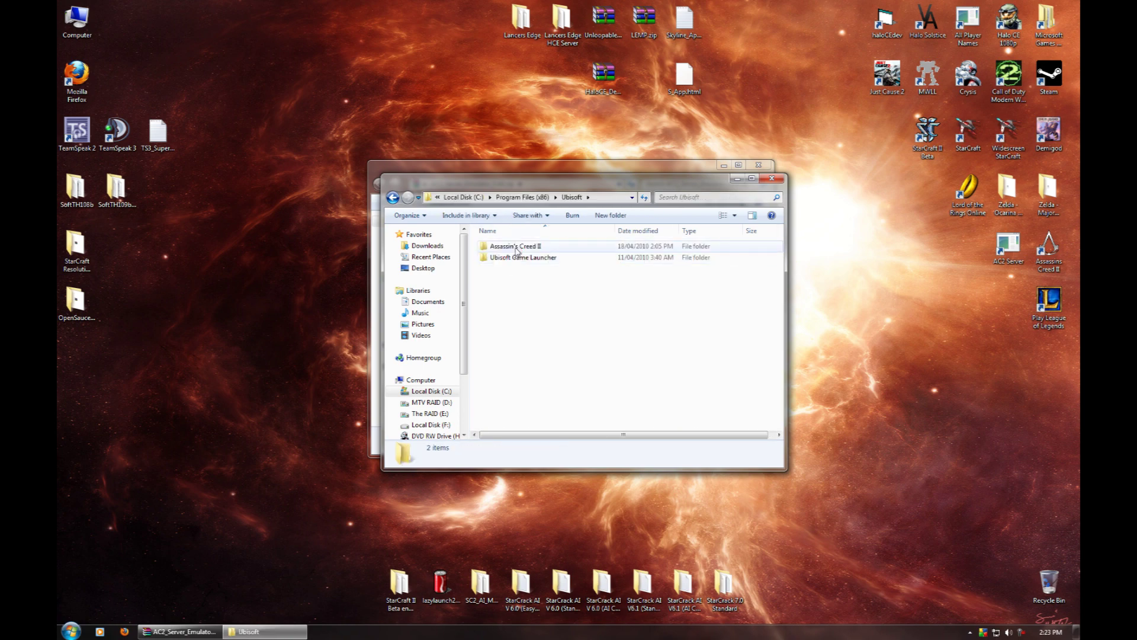
pyautogui.doubleClick(516, 248)
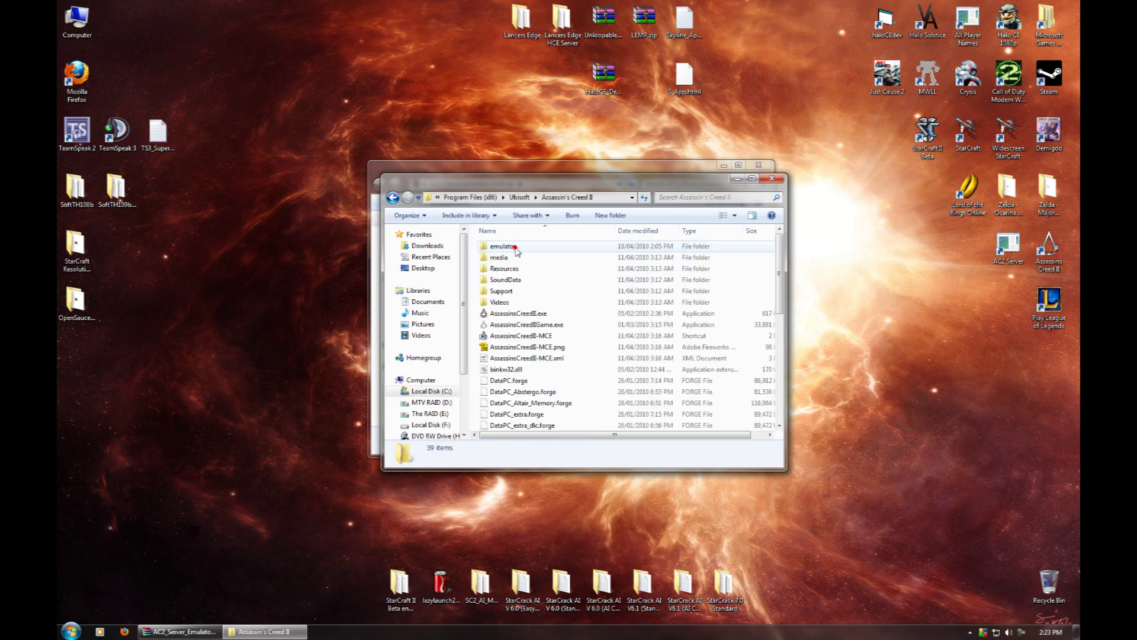
# - Discard an accidental new folder, paste the files into emulator, and decline replacing Ubisoft Game Launcher
pyautogui.click(622, 217)
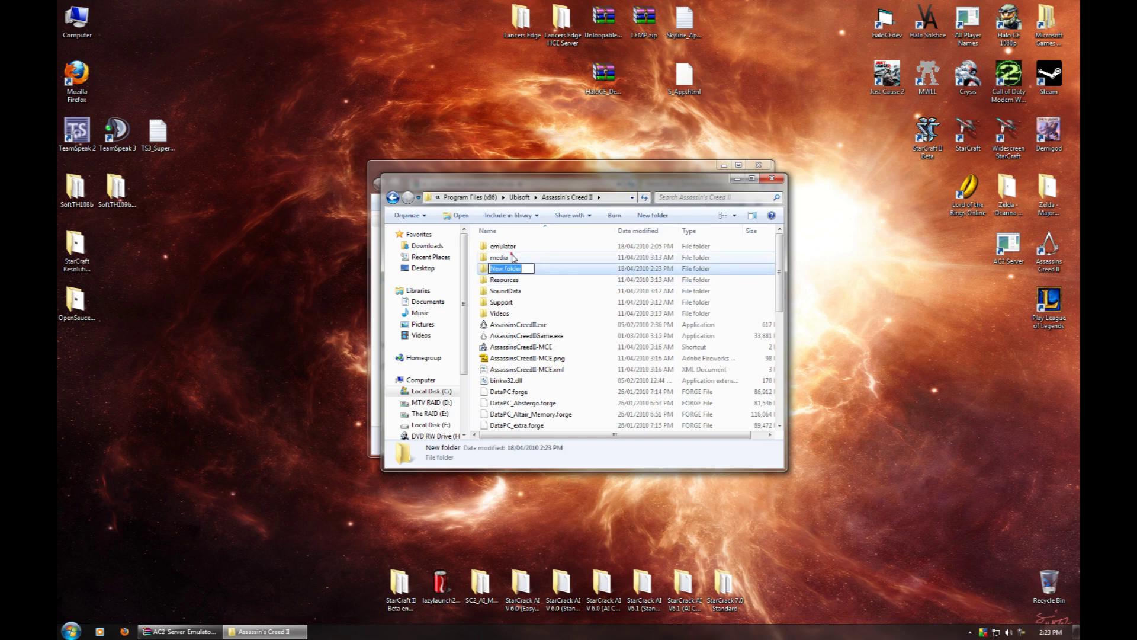
pyautogui.press('Escape')
pyautogui.press('Delete')
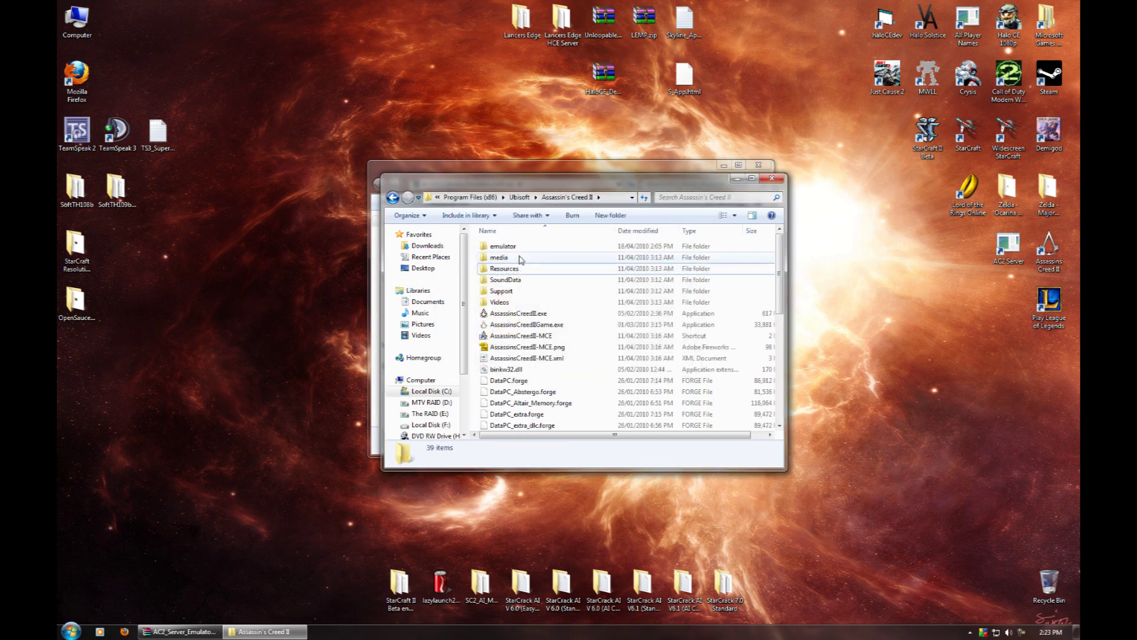
pyautogui.click(518, 247)
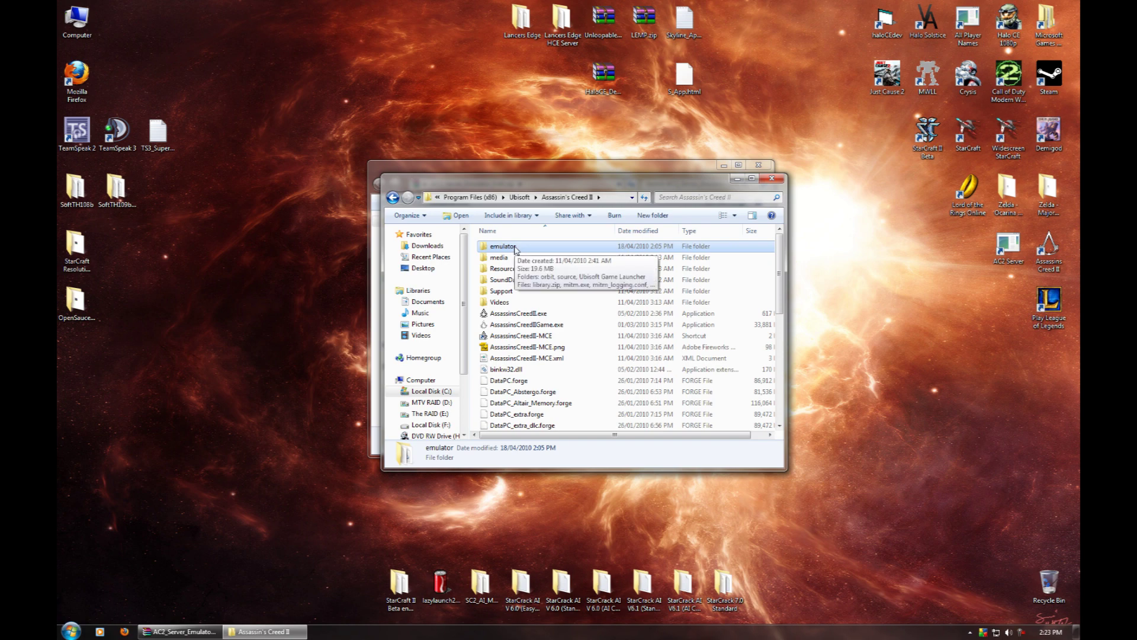
pyautogui.doubleClick(516, 247)
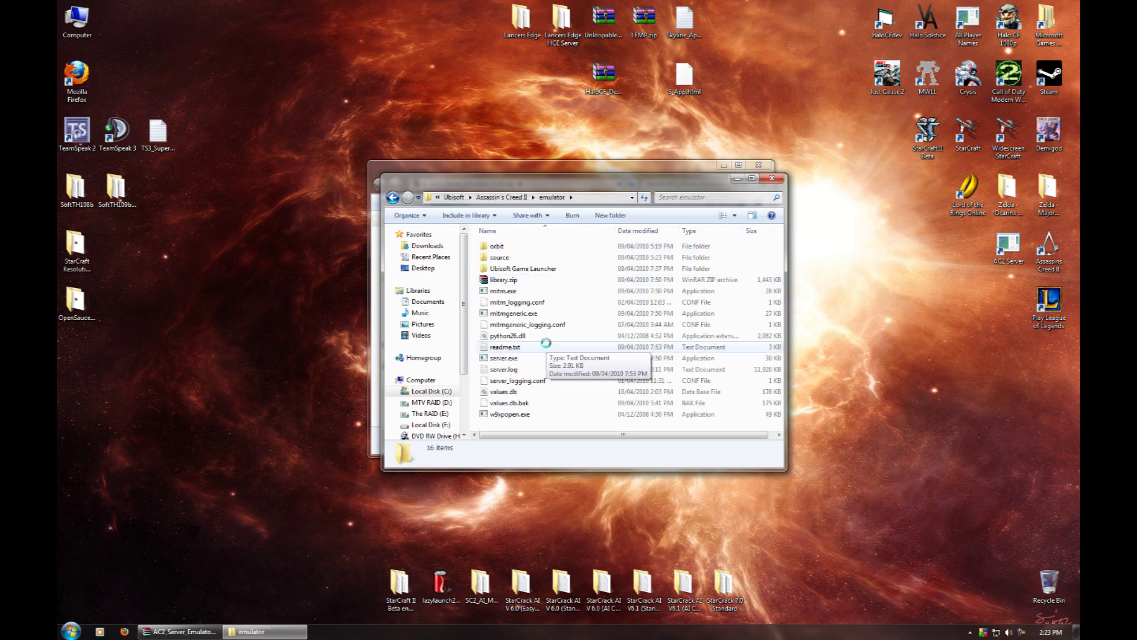
pyautogui.hotkey('ctrl', 'v')
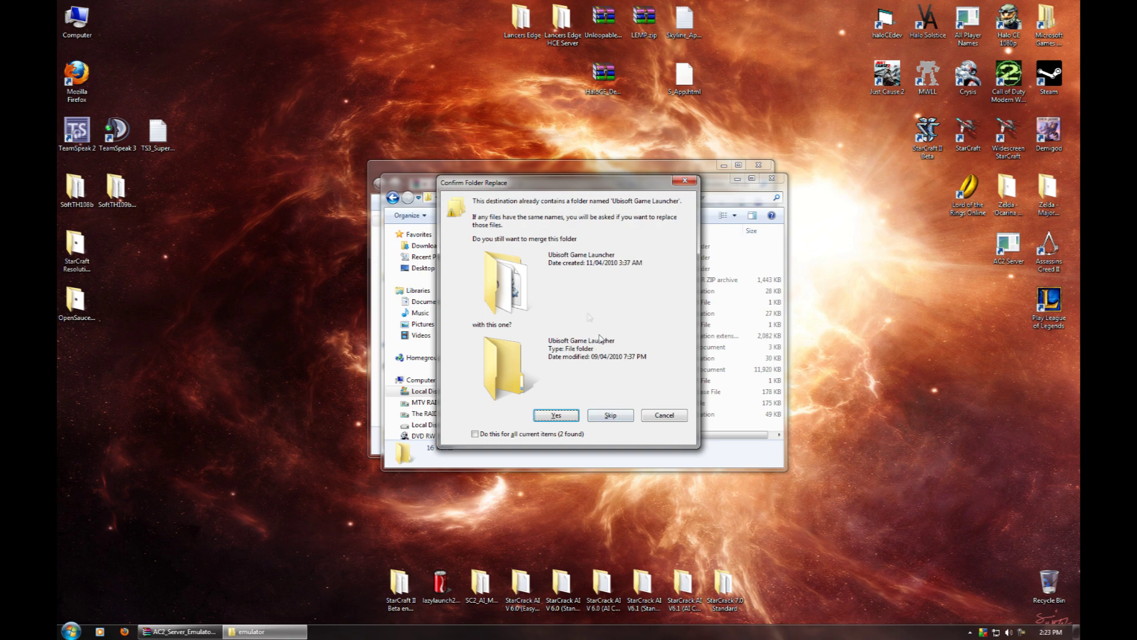
pyautogui.click(657, 416)
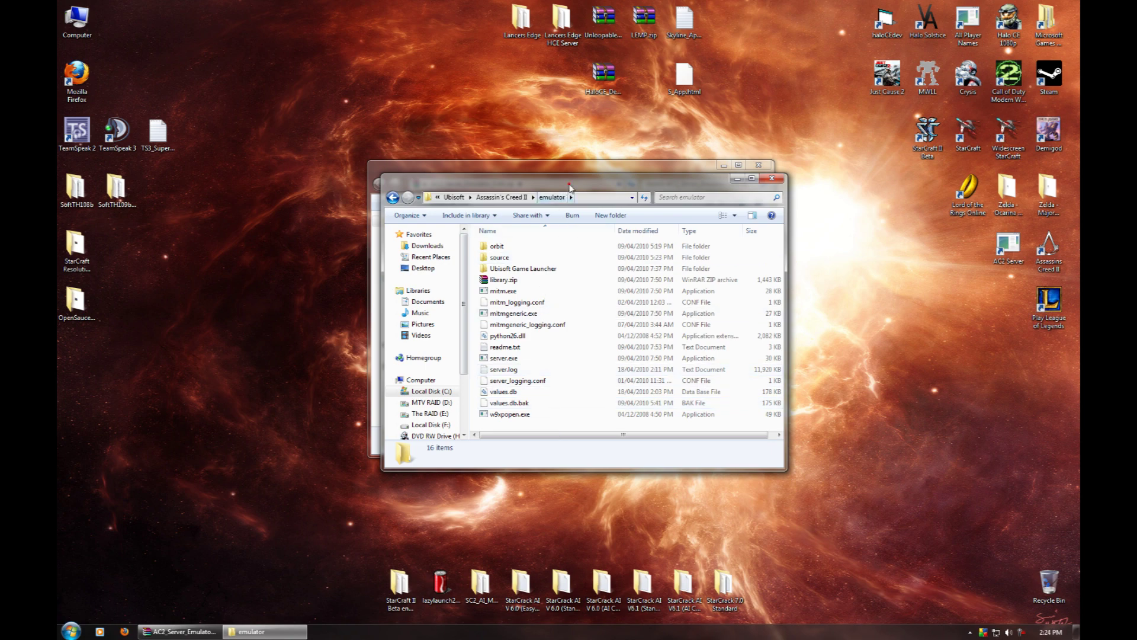
pyautogui.moveTo(518, 179); pyautogui.dragTo(699, 293)
# - Close the zip window and copy the seven files from emulator\Ubisoft Game Launcher
pyautogui.click(701, 172)
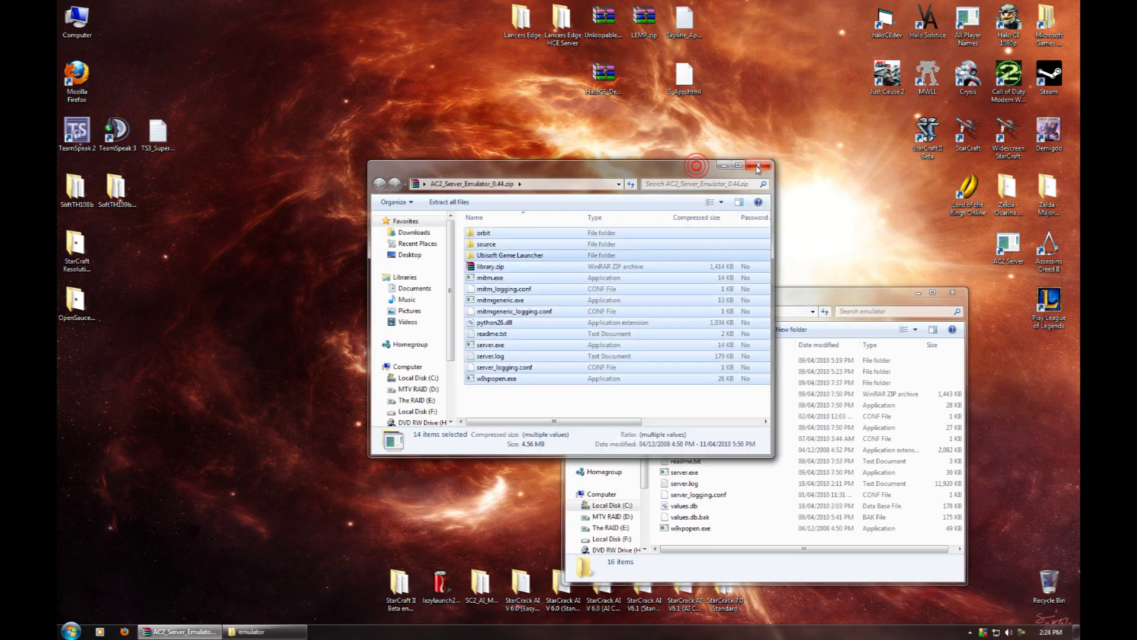
pyautogui.click(758, 167)
pyautogui.moveTo(776, 306); pyautogui.dragTo(730, 189)
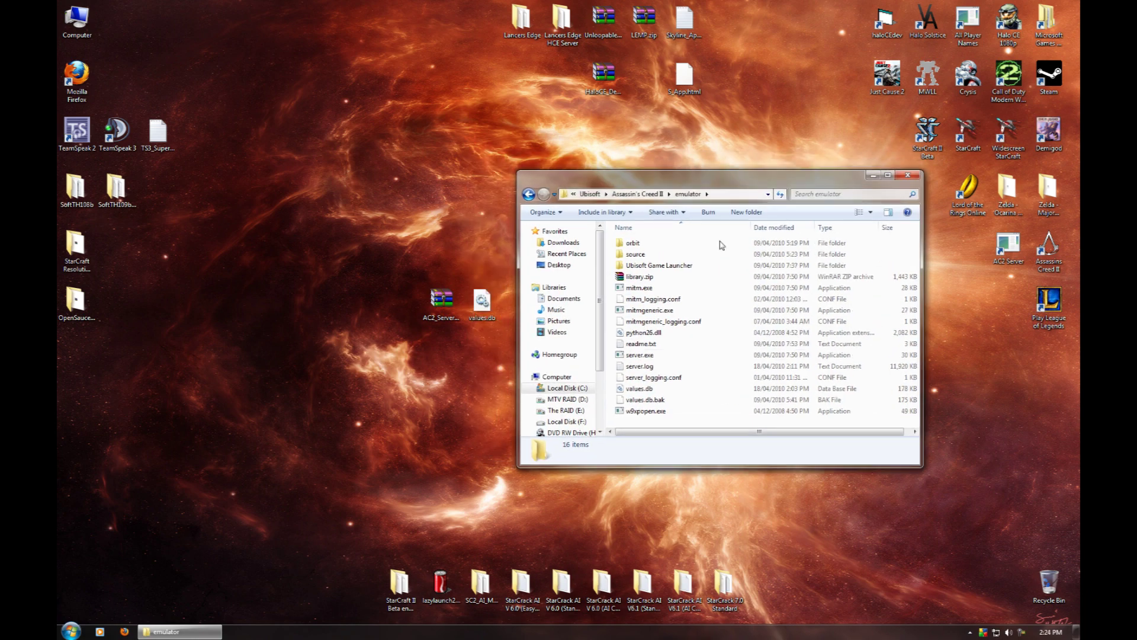
pyautogui.click(664, 266)
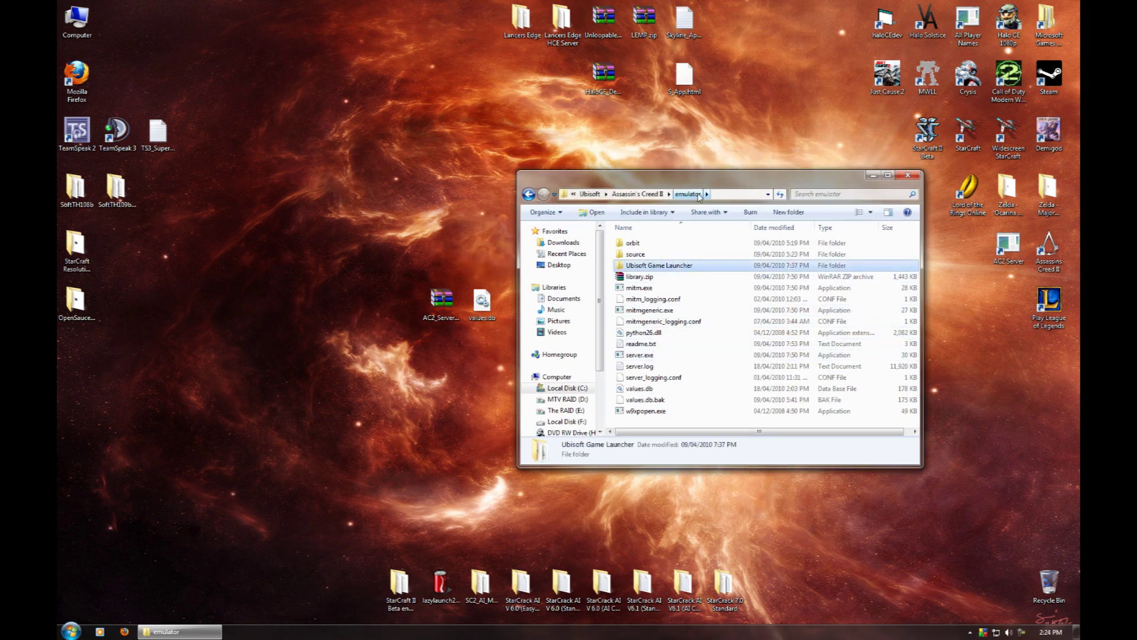
pyautogui.doubleClick(684, 268)
pyautogui.moveTo(705, 359); pyautogui.dragTo(616, 237)
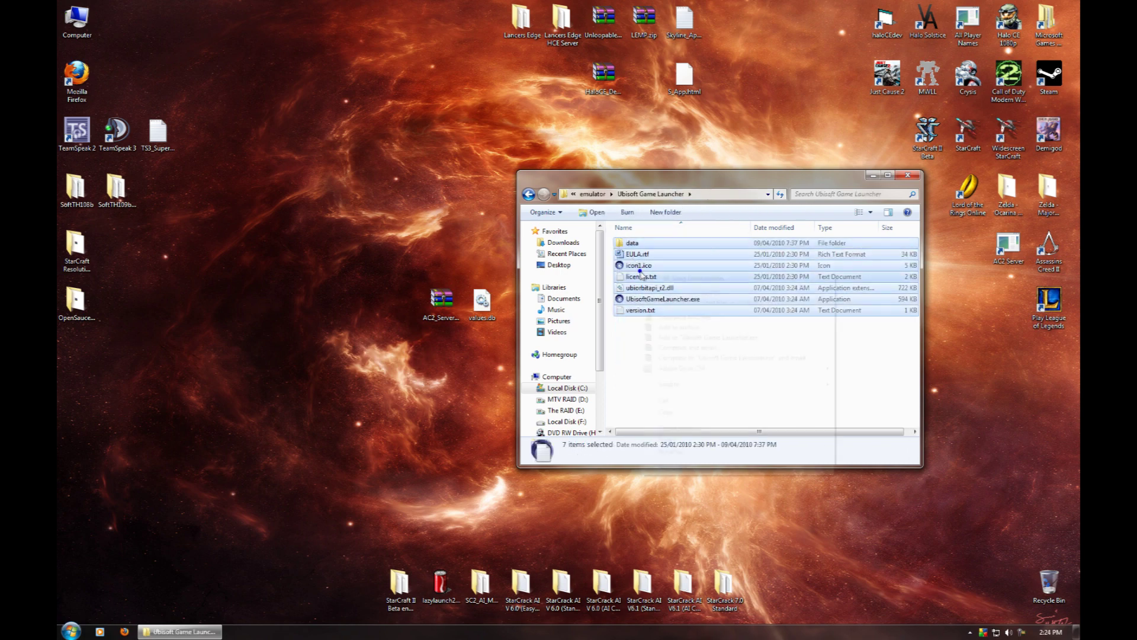
pyautogui.rightClick(641, 274)
pyautogui.click(700, 412)
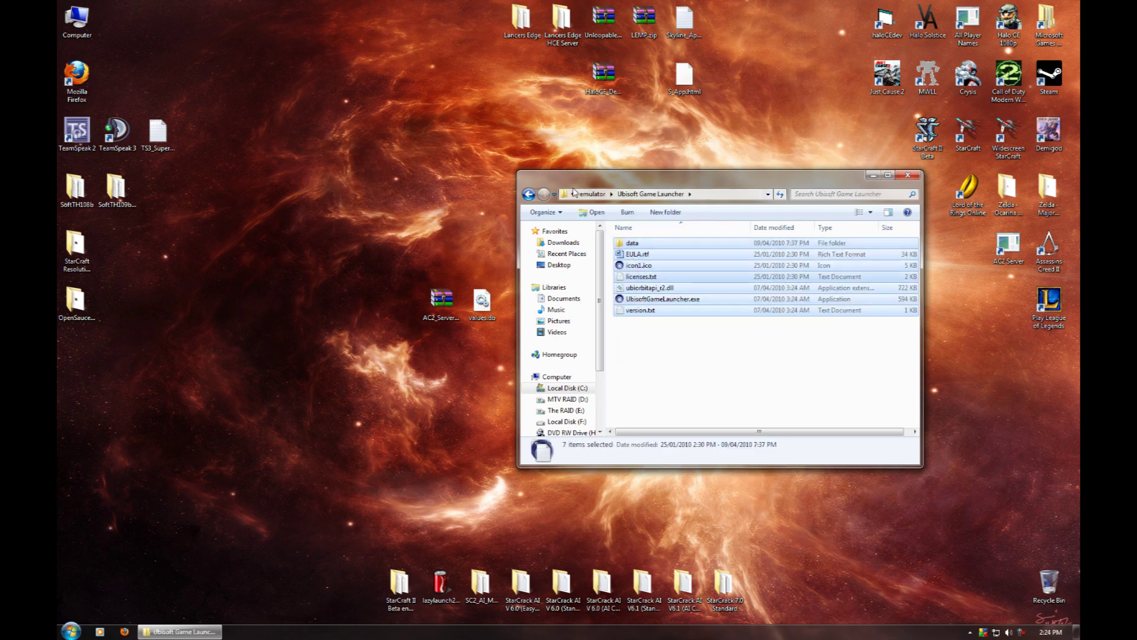
# - Paste them into the installed Ubisoft\Ubisoft Game Launcher folder, cancelling the replace conflict
pyautogui.click(526, 195)
pyautogui.click(527, 195)
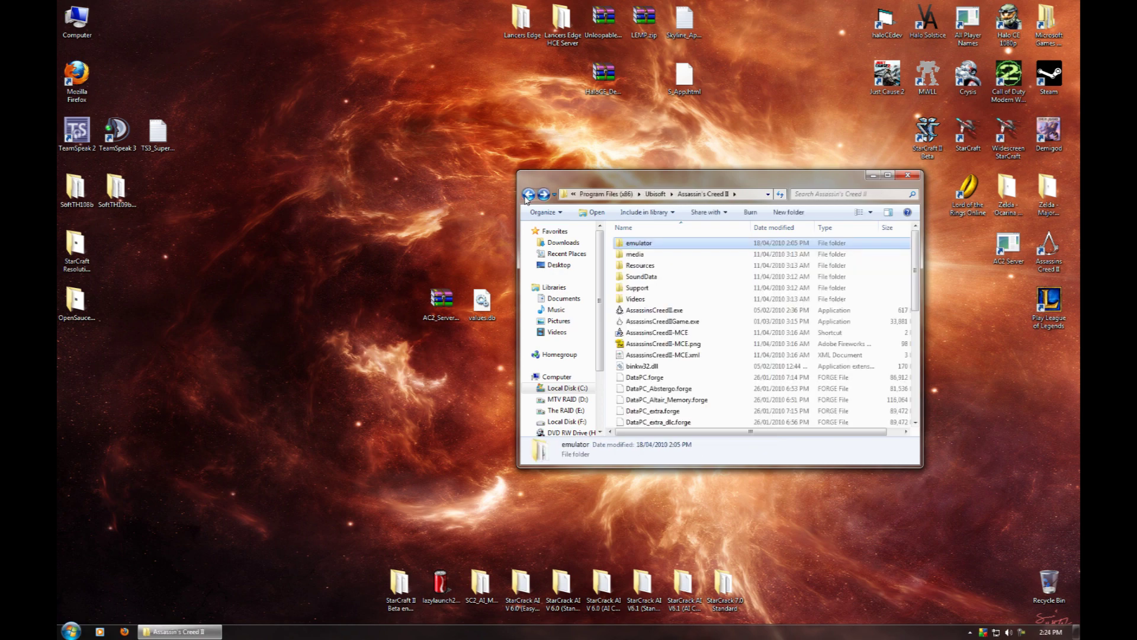
pyautogui.click(527, 195)
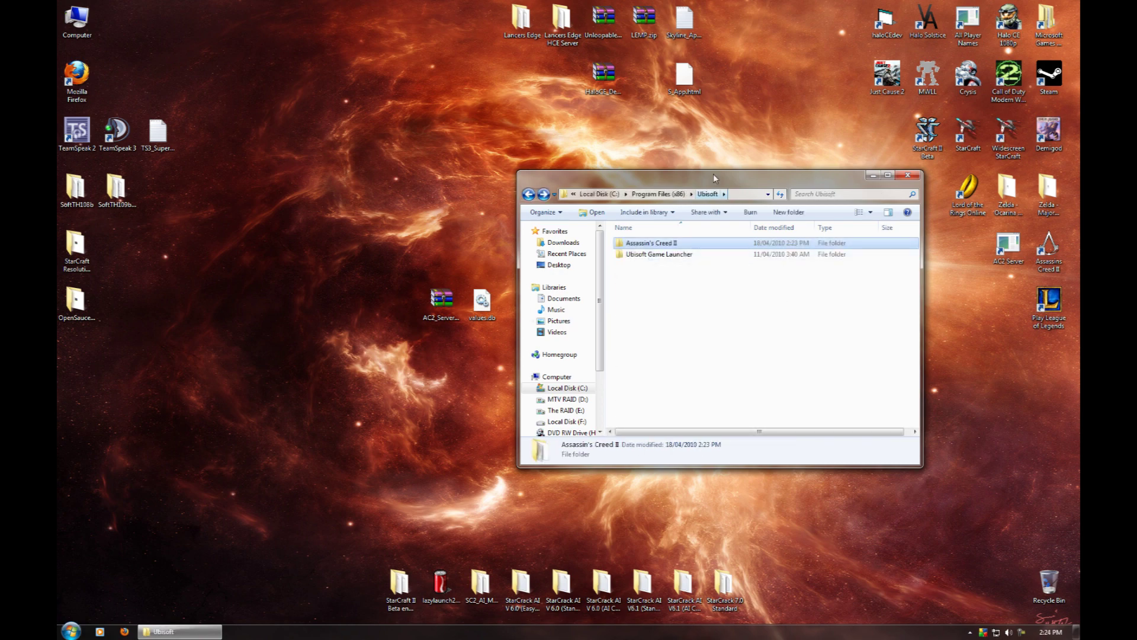
pyautogui.moveTo(711, 176); pyautogui.dragTo(697, 169)
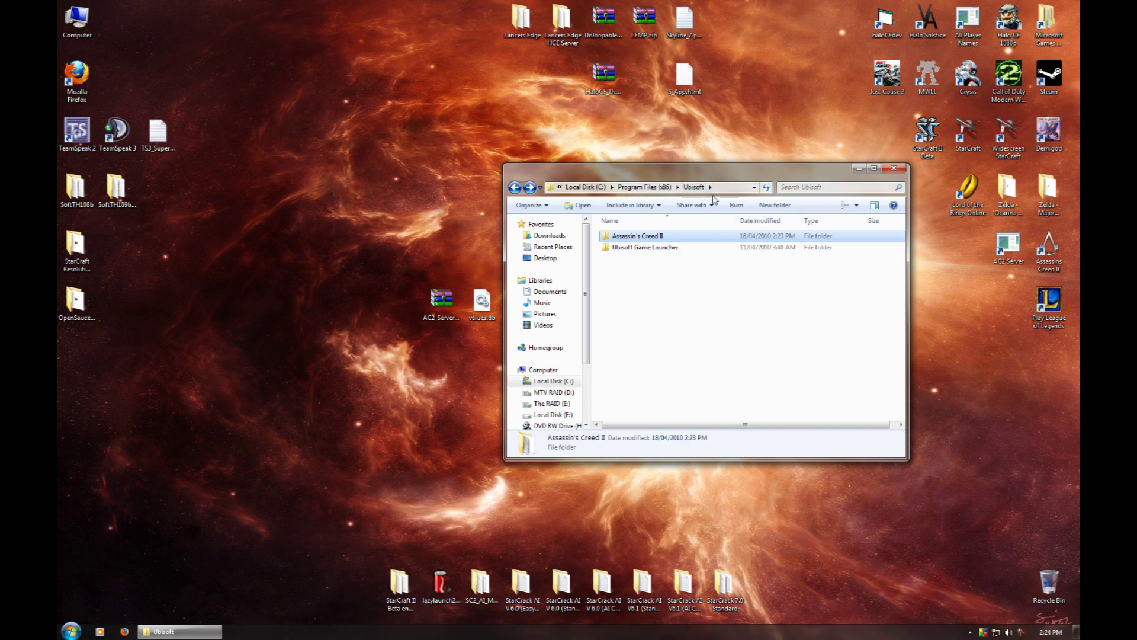
pyautogui.click(643, 249)
pyautogui.doubleClick(644, 251)
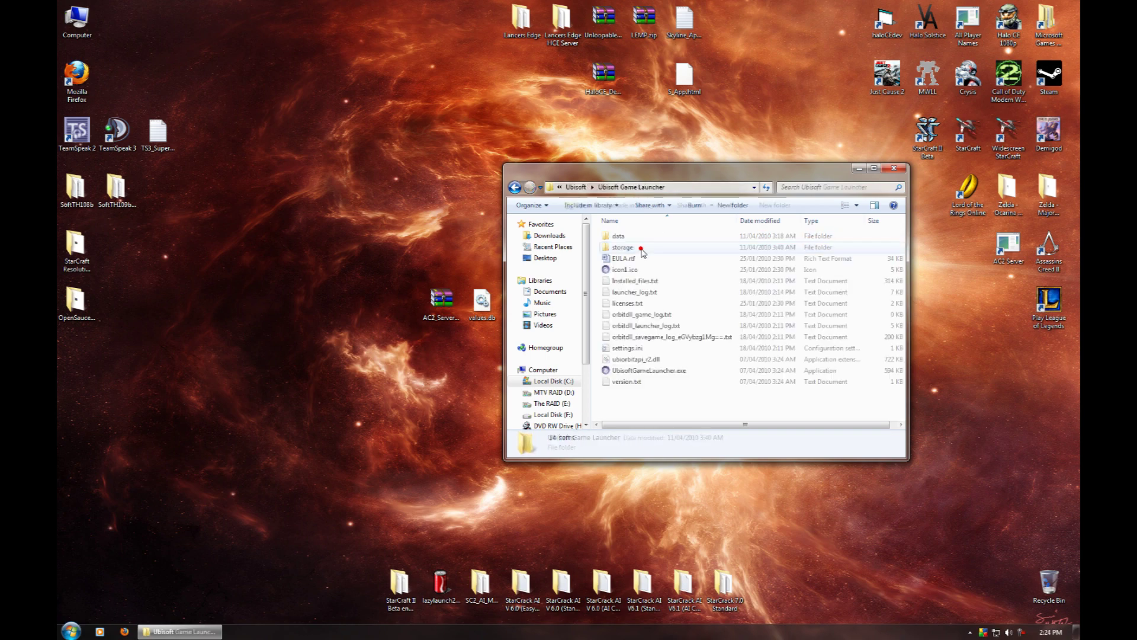
pyautogui.rightClick(616, 401)
pyautogui.click(652, 491)
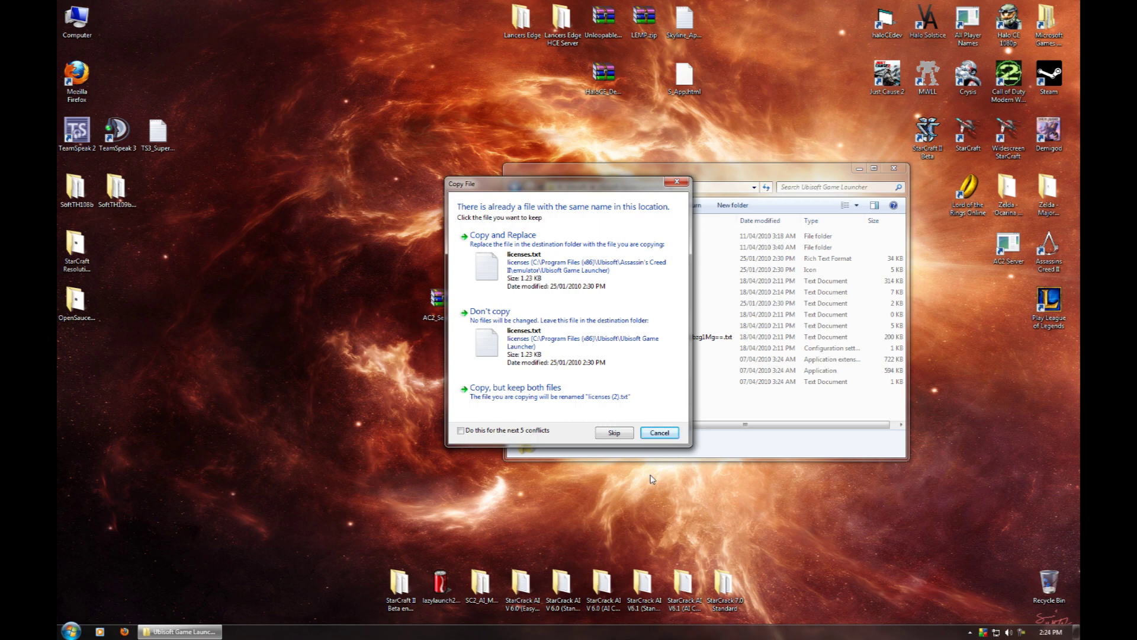
pyautogui.click(660, 432)
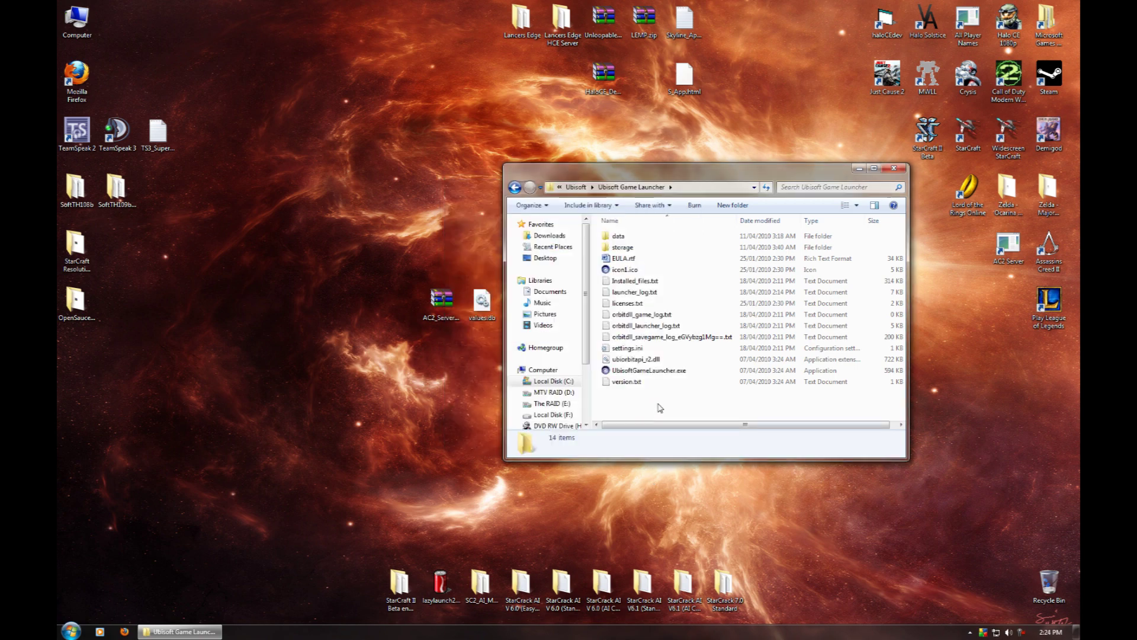
# - Navigate back to the Assassin's Creed II emulator folder and check its full path
pyautogui.click(515, 188)
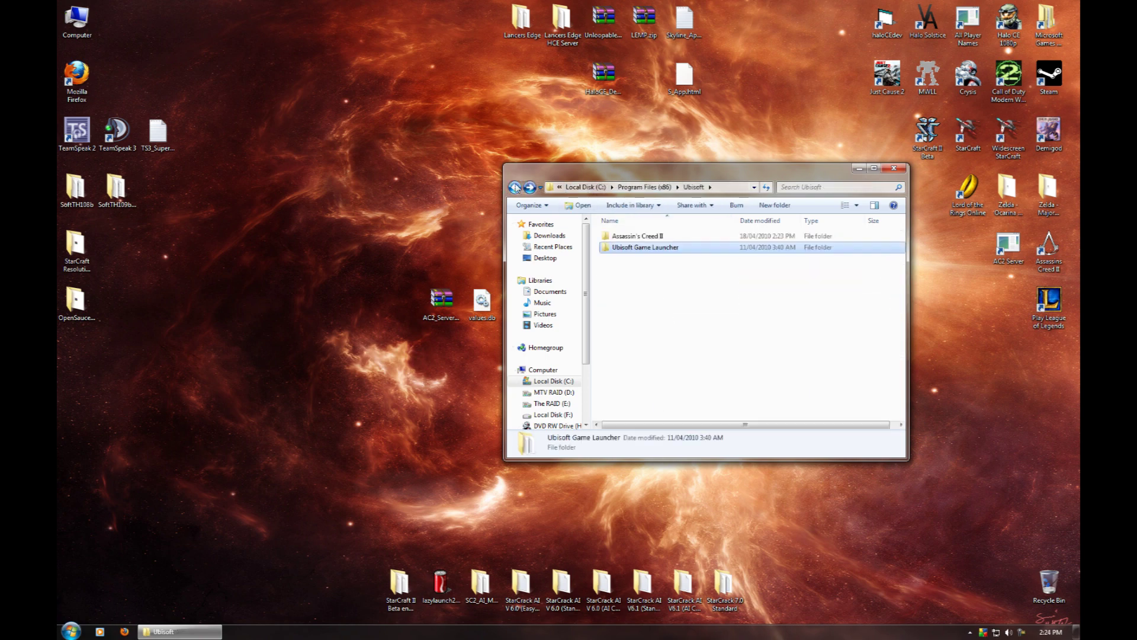
pyautogui.doubleClick(653, 236)
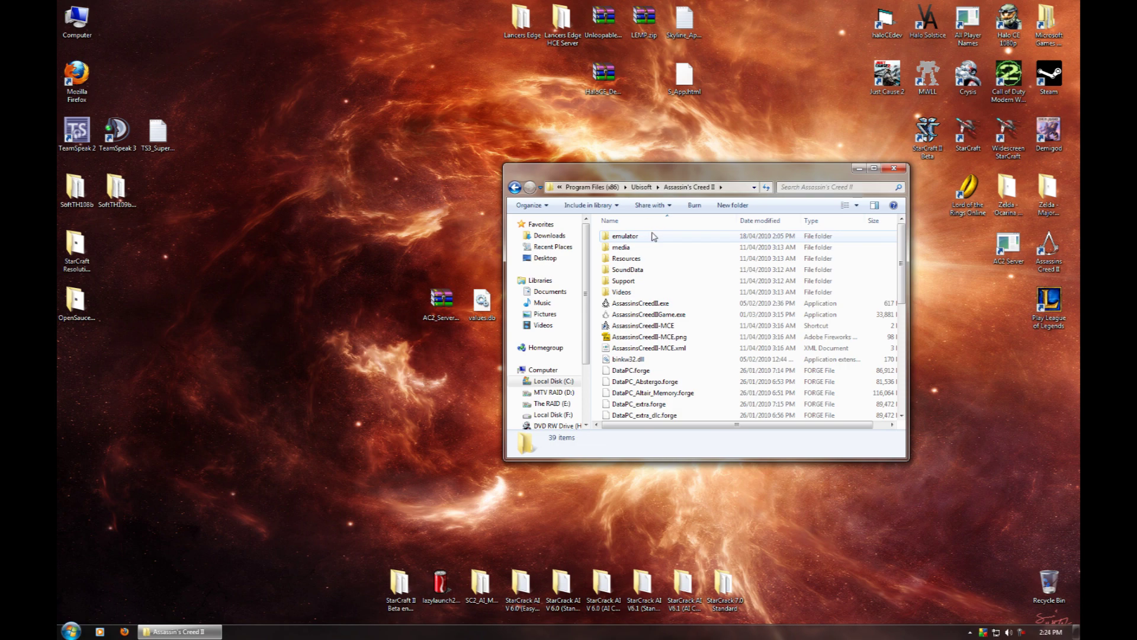
pyautogui.doubleClick(654, 236)
pyautogui.moveTo(676, 172); pyautogui.dragTo(678, 163)
pyautogui.click(713, 177)
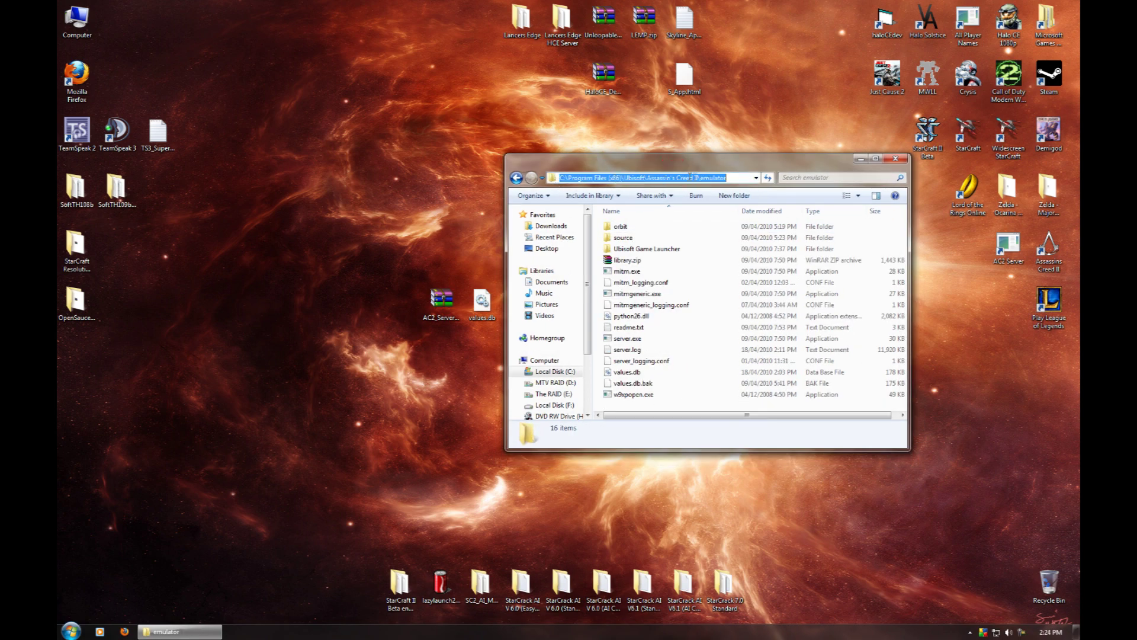
pyautogui.click(690, 294)
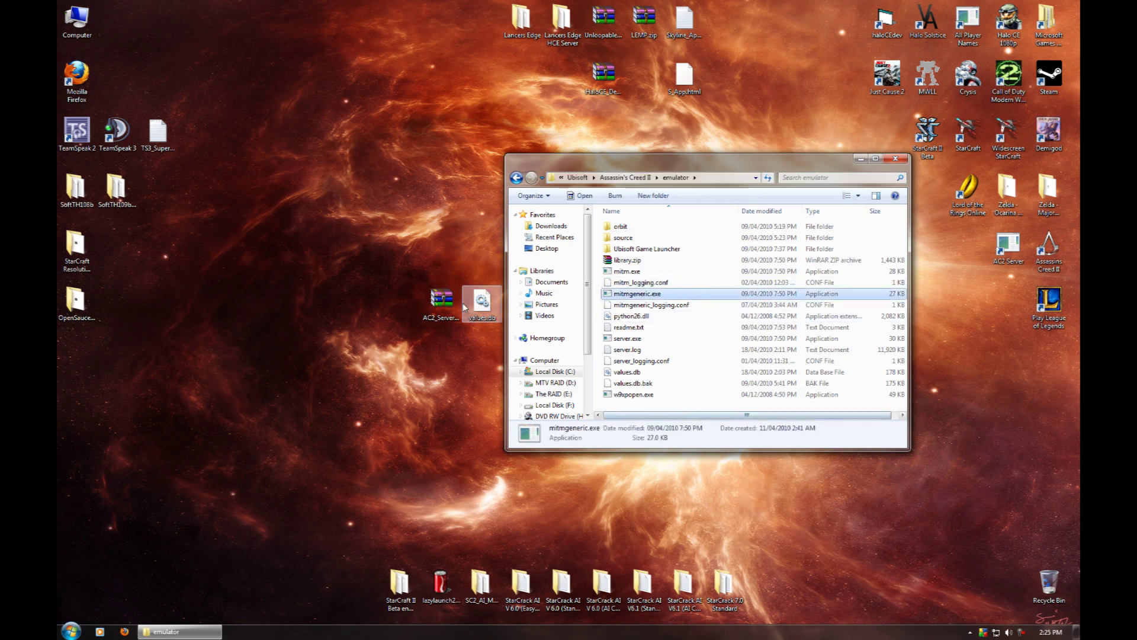
# - Cut values.db from the desktop and paste it into emulator, replacing the old copy
pyautogui.click(485, 306)
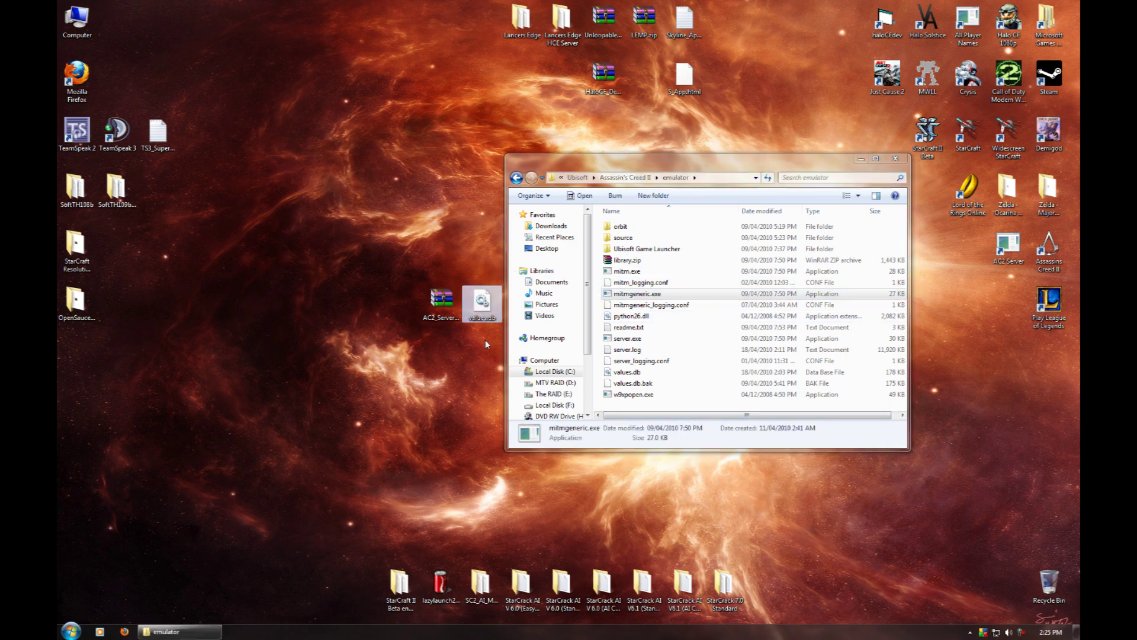
pyautogui.rightClick(488, 309)
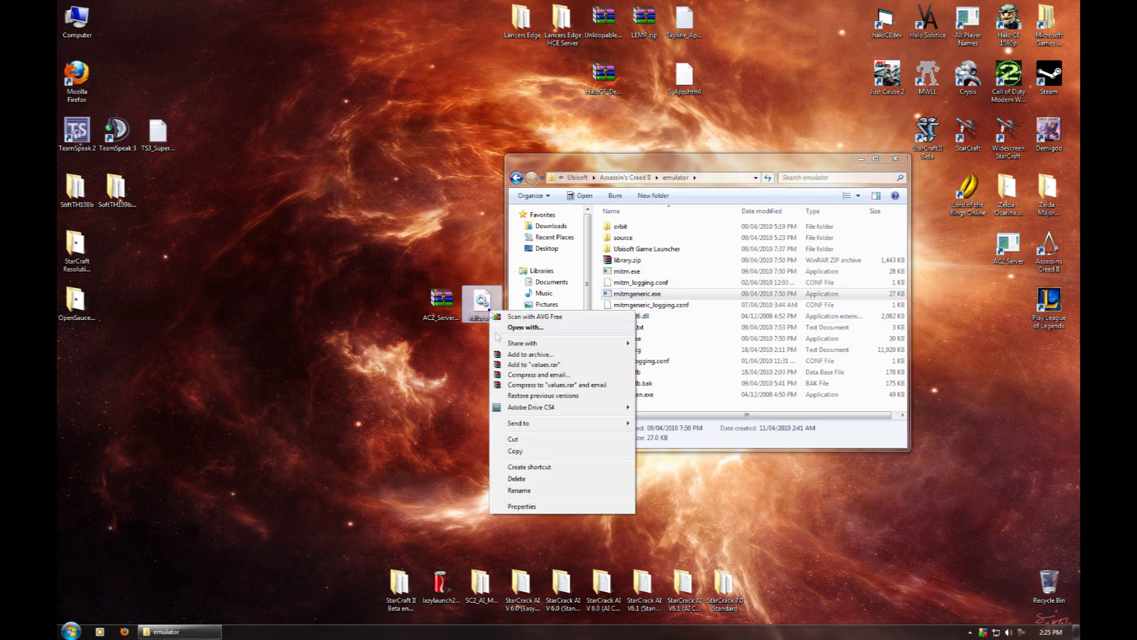
pyautogui.click(521, 436)
pyautogui.rightClick(633, 405)
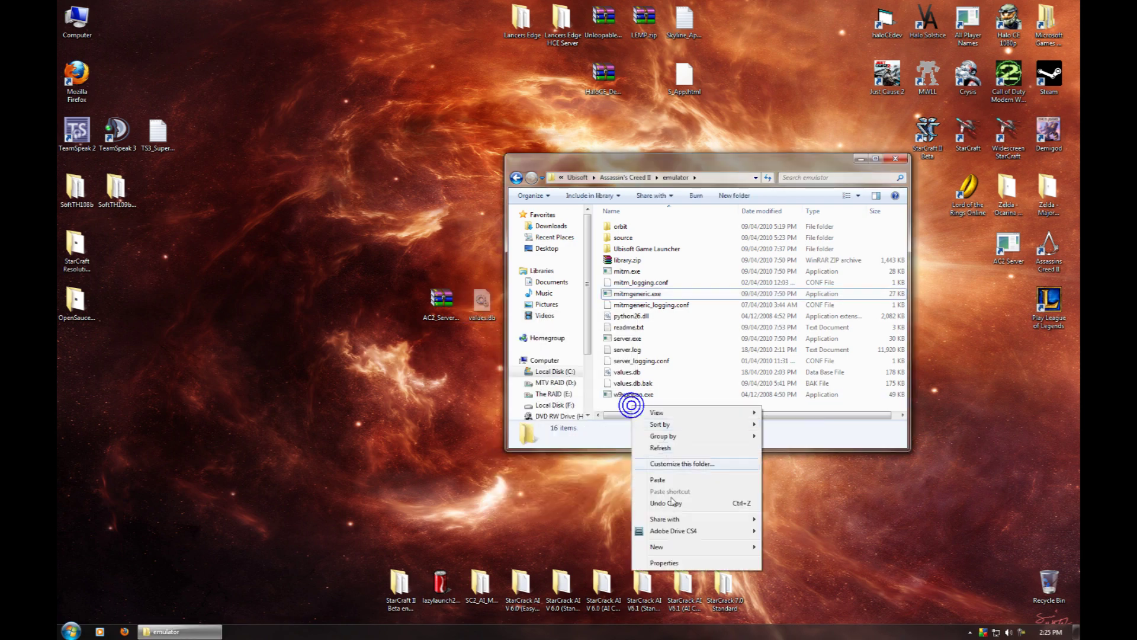
pyautogui.click(669, 488)
pyautogui.click(551, 284)
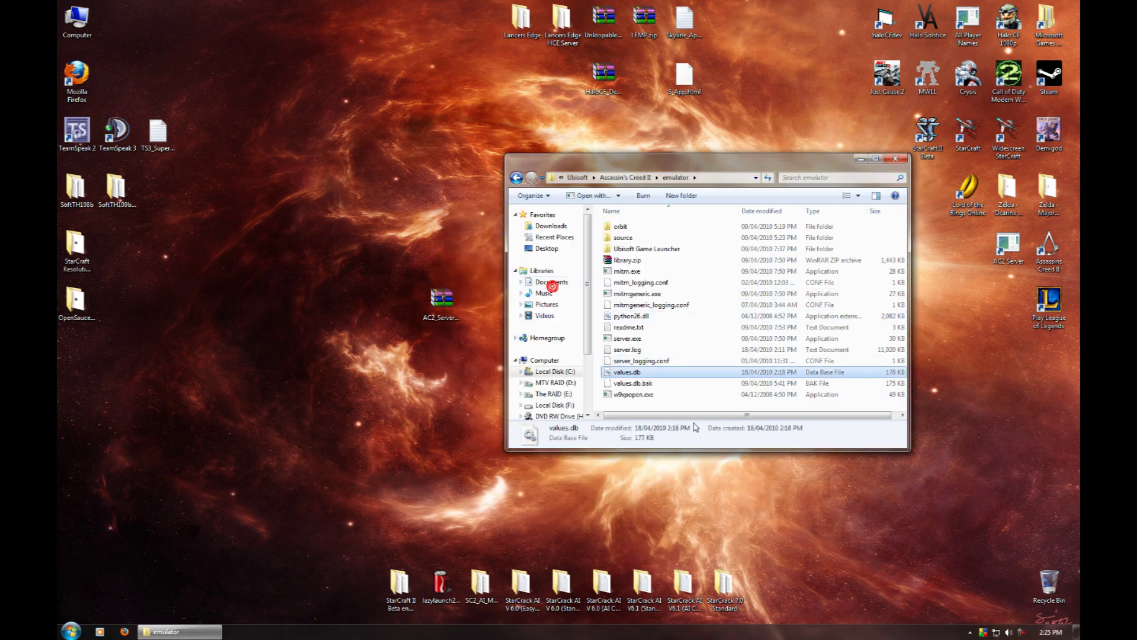
pyautogui.moveTo(692, 167); pyautogui.dragTo(617, 156)
pyautogui.click(596, 398)
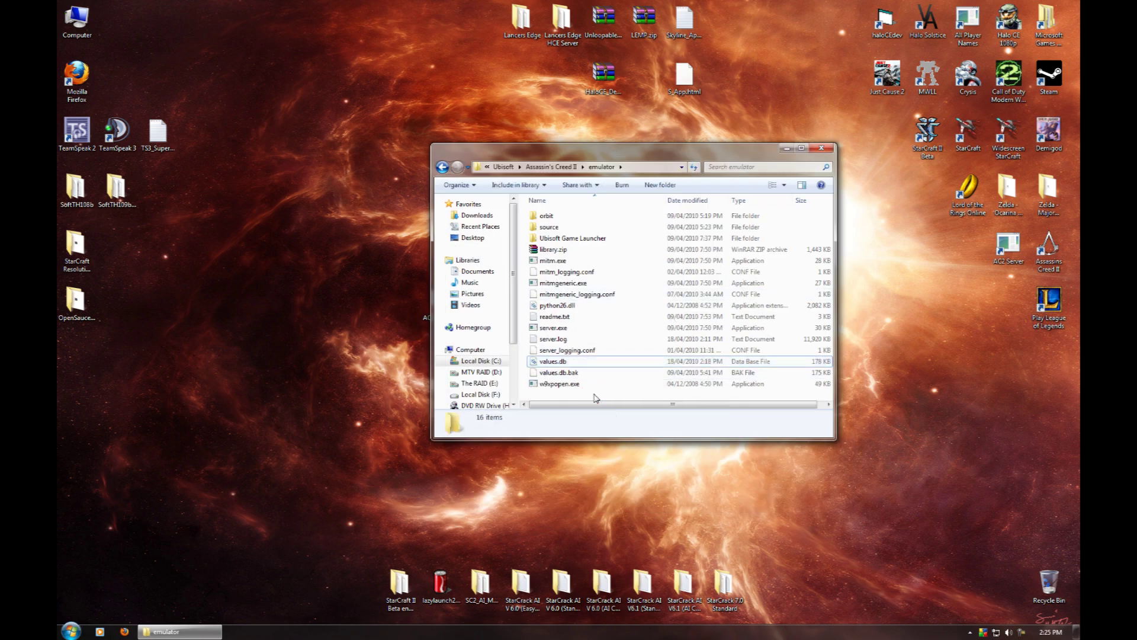
# - Run server.exe via its right-click Open command, then close the emulator folder window
pyautogui.click(556, 331)
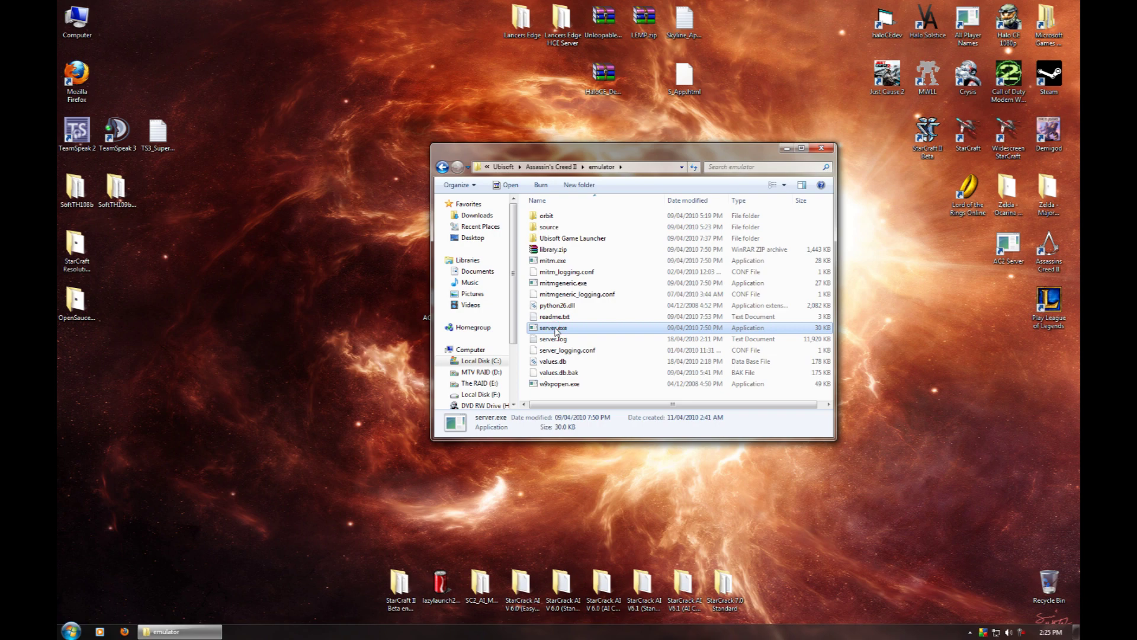
pyautogui.rightClick(555, 331)
pyautogui.click(573, 351)
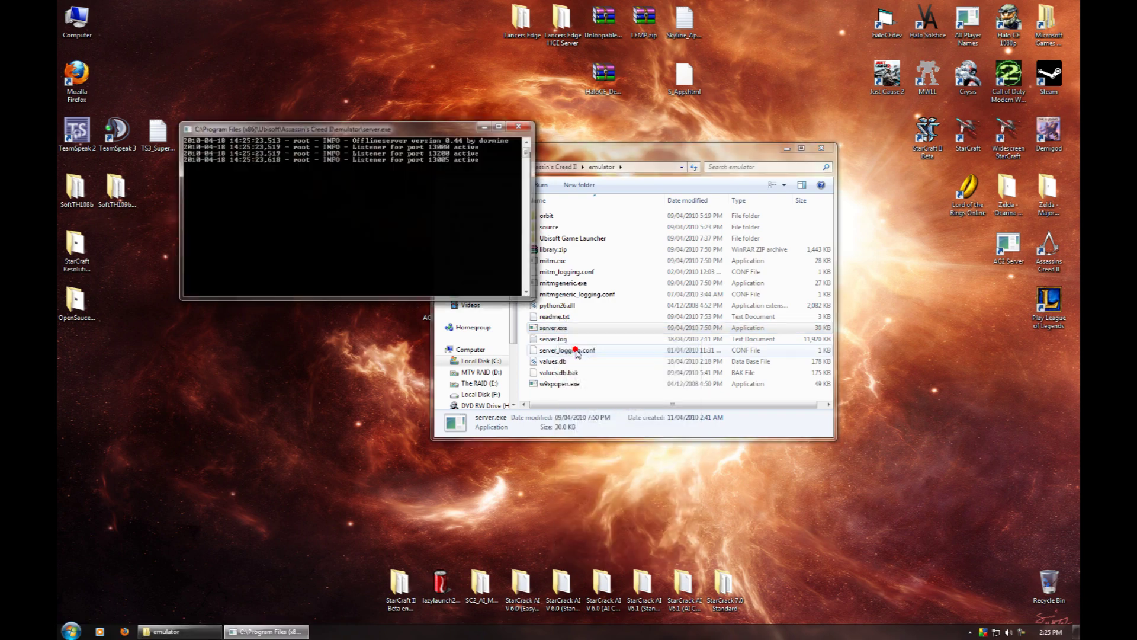
pyautogui.moveTo(758, 151)
pyautogui.mouseDown()
pyautogui.moveTo(847, 178)
pyautogui.moveTo(758, 138)
pyautogui.mouseUp()
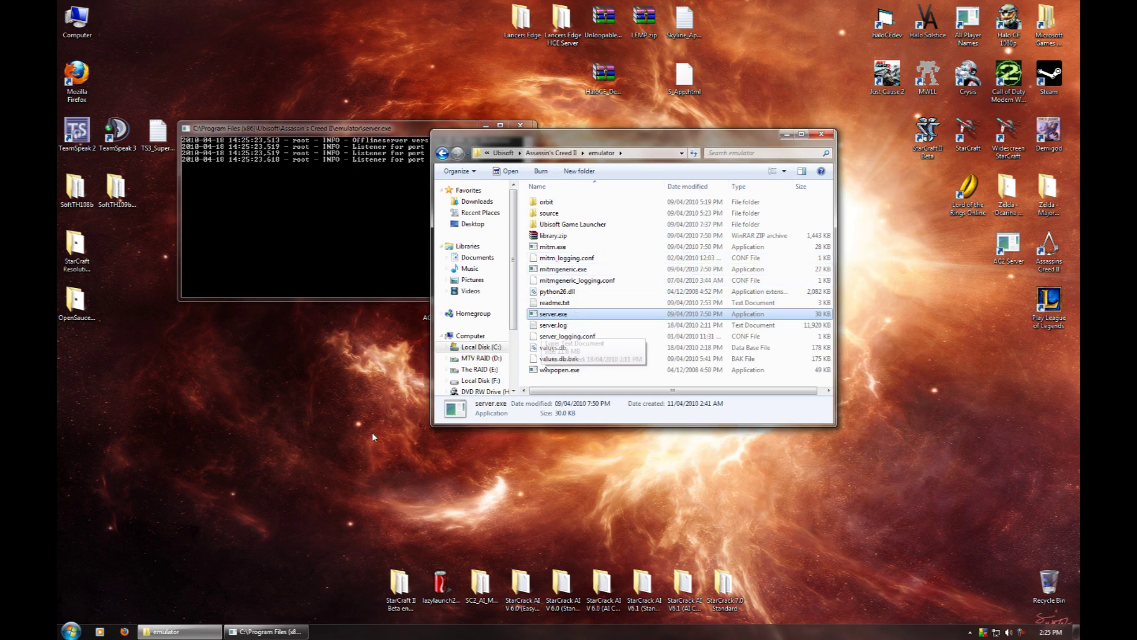
pyautogui.click(825, 135)
# - Start Assassin's Creed II from its desktop shortcut, keeping the launcher below the server console
pyautogui.moveTo(398, 129); pyautogui.dragTo(520, 131)
pyautogui.doubleClick(1049, 249)
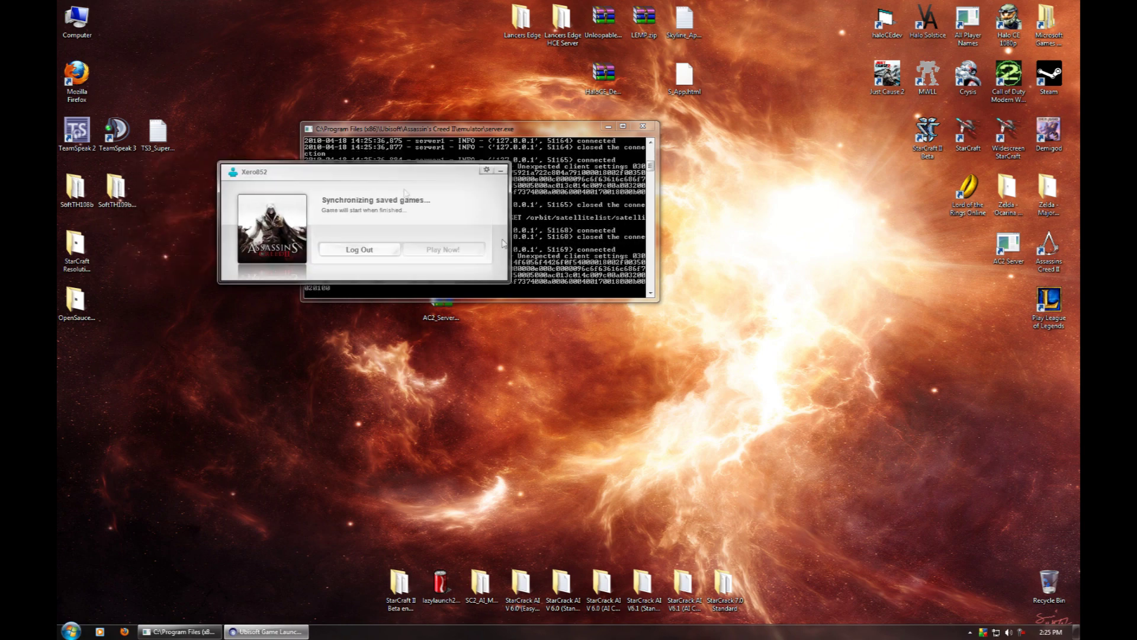
pyautogui.moveTo(386, 174); pyautogui.dragTo(667, 317)
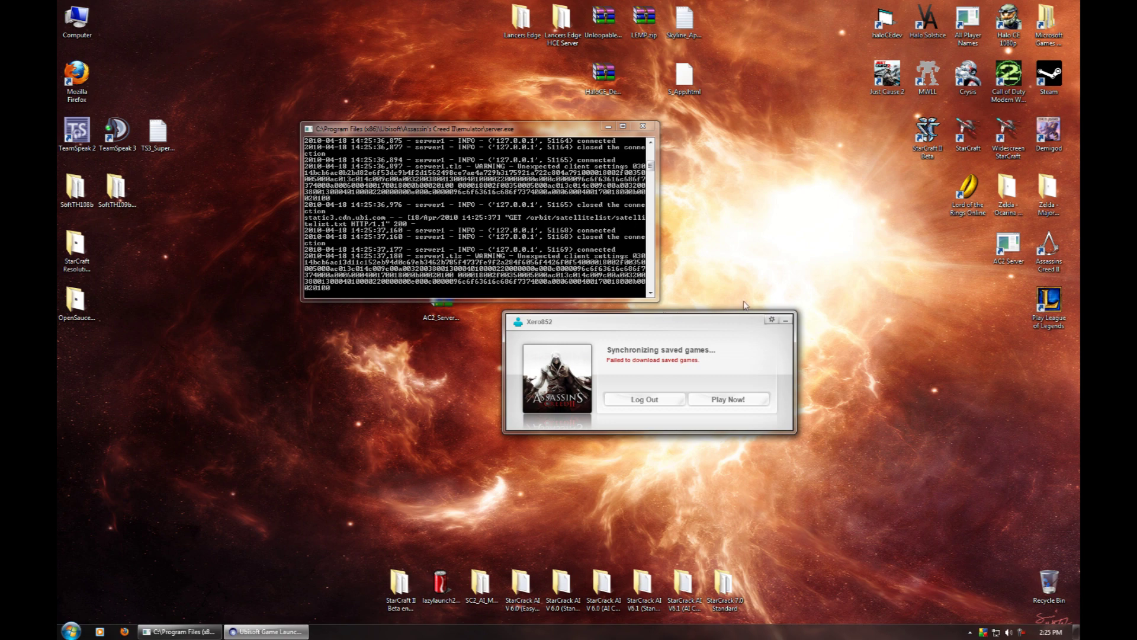
pyautogui.moveTo(705, 311); pyautogui.dragTo(689, 304)
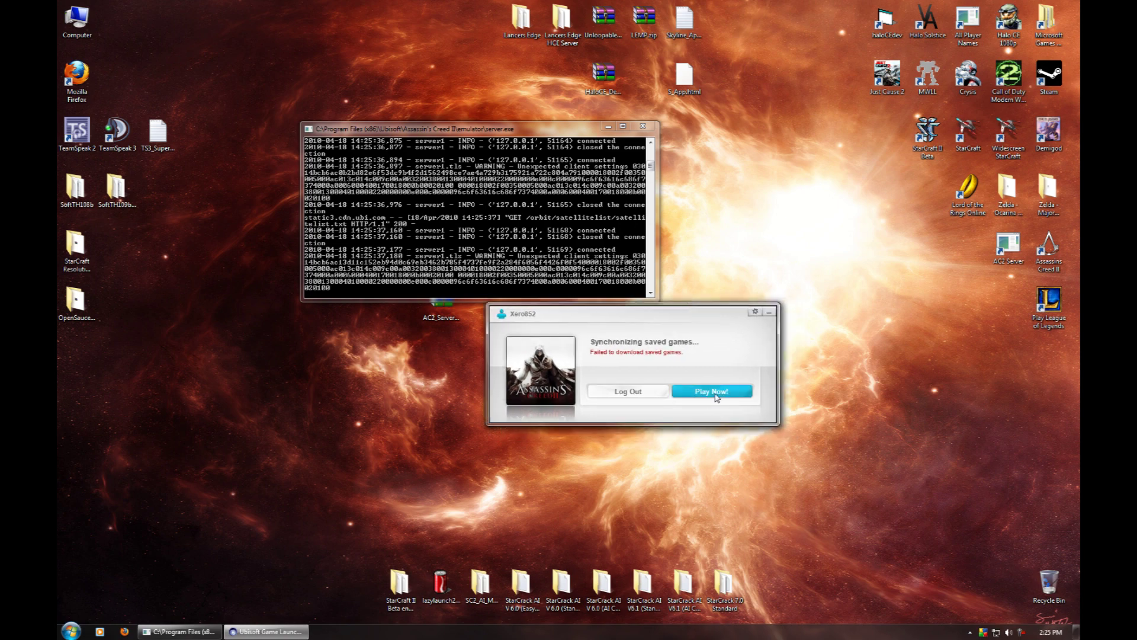